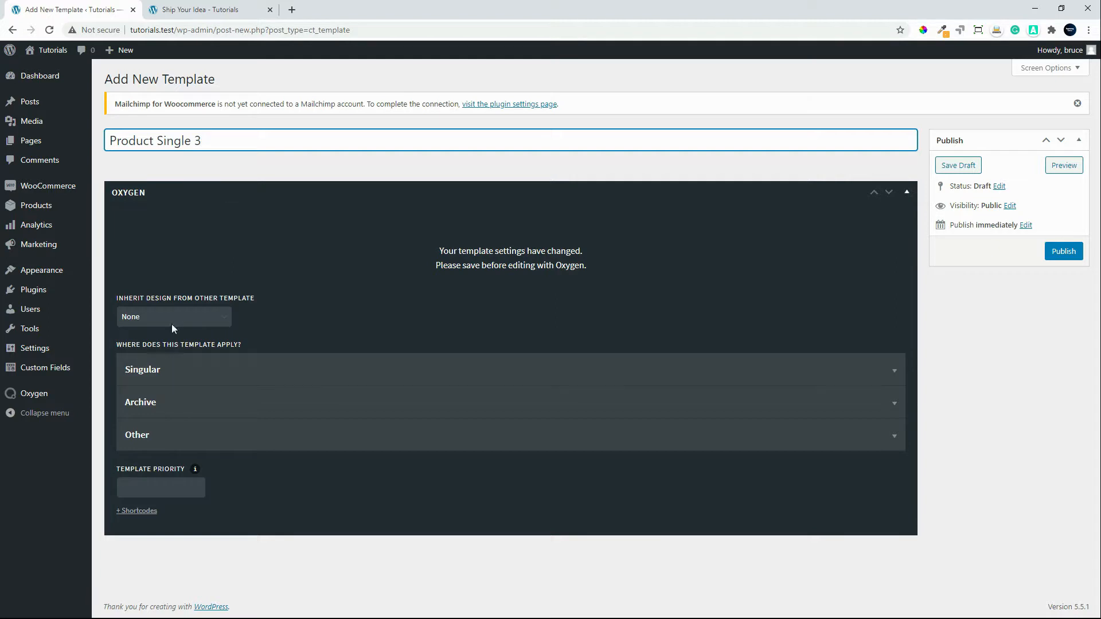
Make the template inherit the Main design and apply it to singular Products
{"action": "left_click", "coordinate": [172, 327]}
{"action": "left_click", "coordinate": [170, 363]}
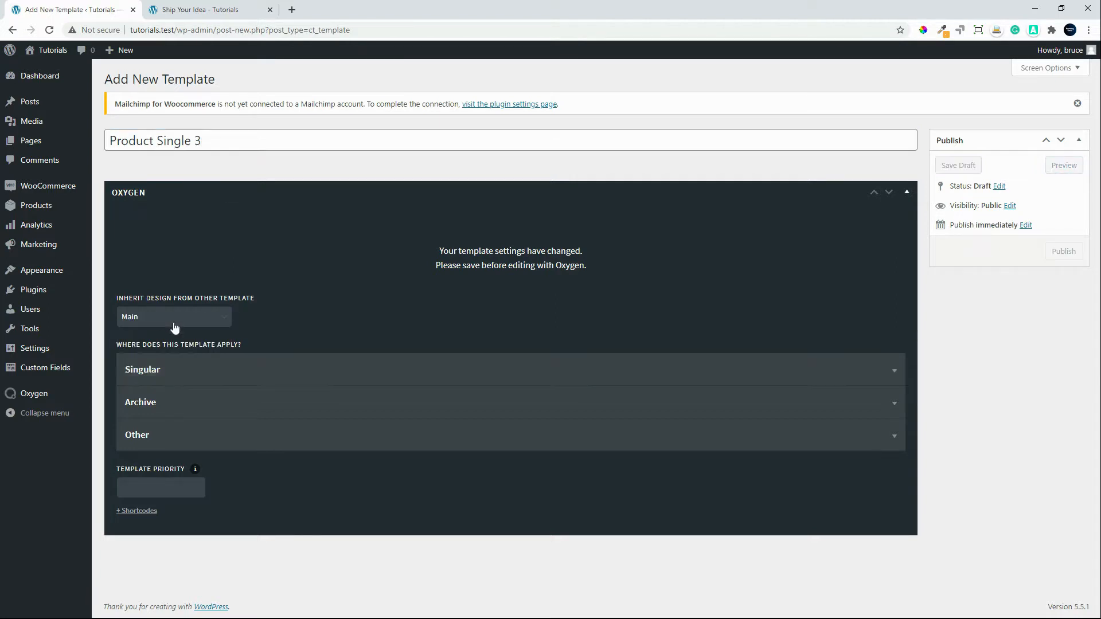
{"action": "left_click", "coordinate": [205, 365]}
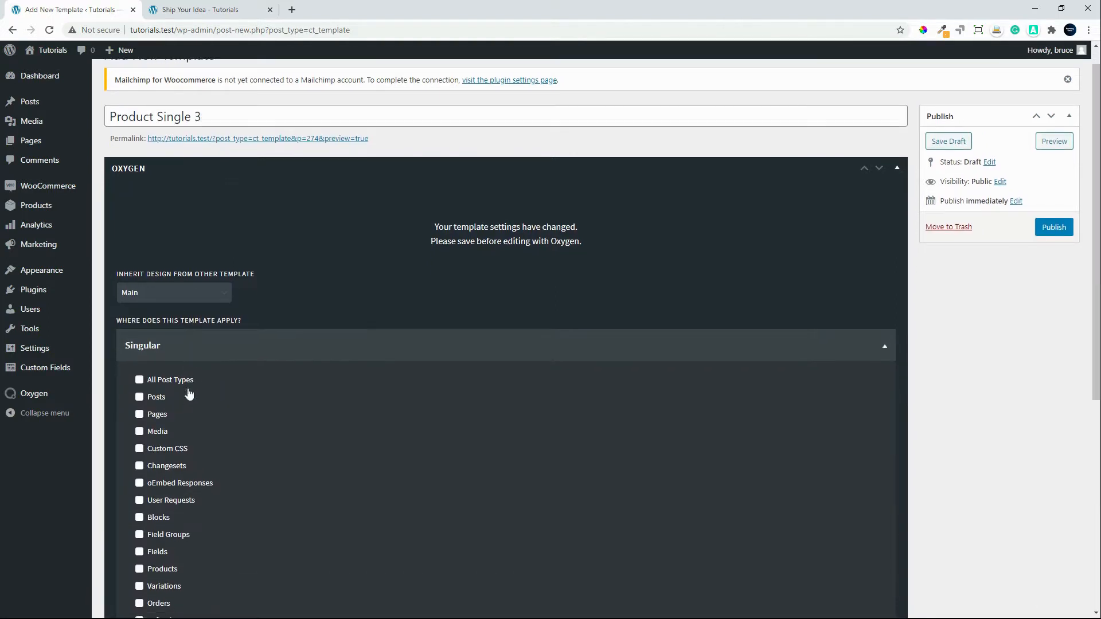
{"action": "scroll", "coordinate": [187, 390], "scroll_direction": "down", "scroll_amount": 2}
{"action": "left_click", "coordinate": [140, 492]}
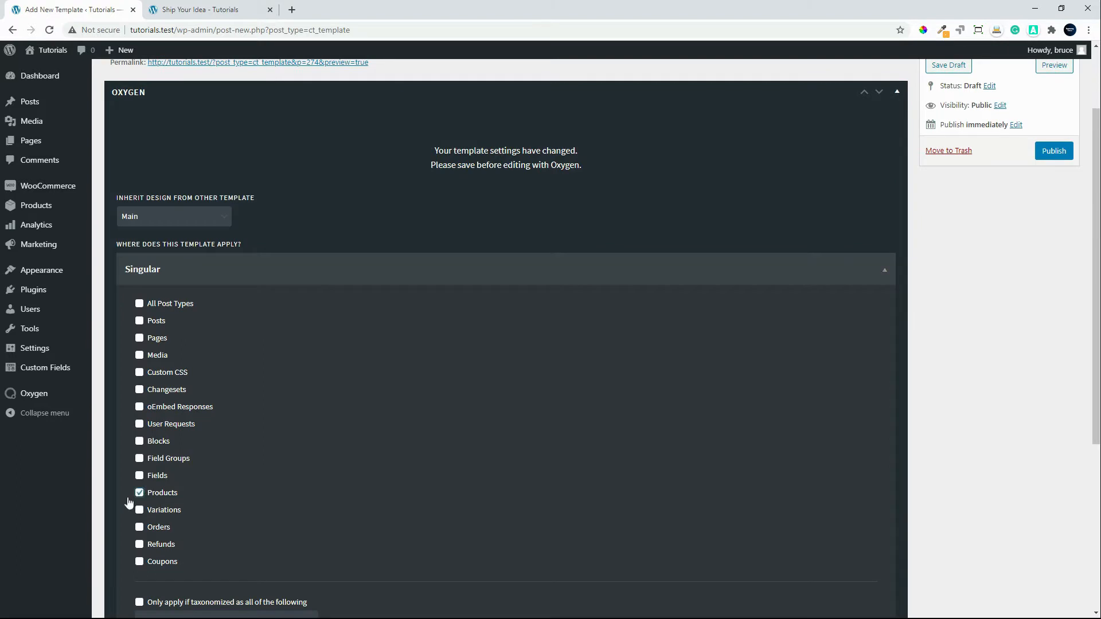
Set the template priority to 3 and save the template as a draft
{"action": "scroll", "coordinate": [110, 500], "scroll_direction": "down", "scroll_amount": 5}
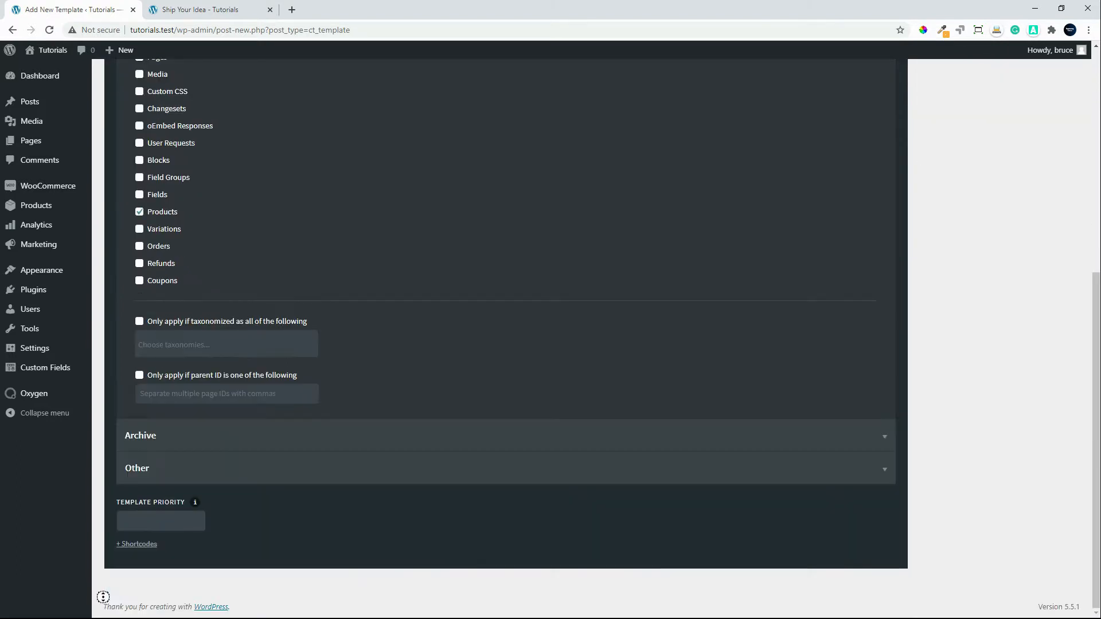
{"action": "left_click", "coordinate": [154, 521]}
{"action": "type", "text": "3"}
{"action": "key", "text": "Return"}
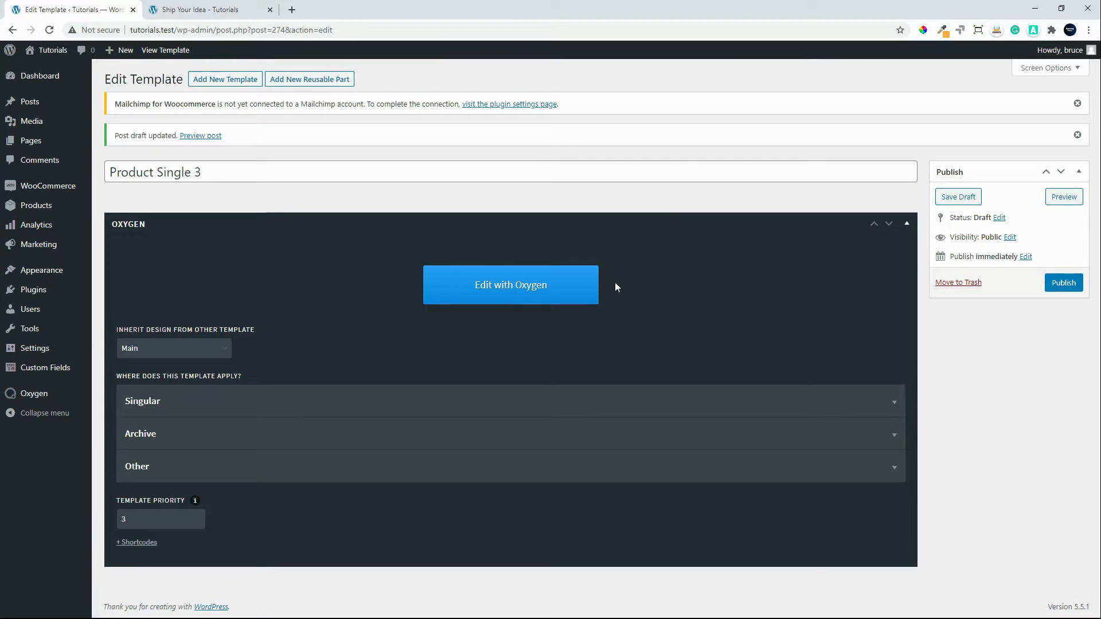
Open the template in the Oxygen visual editor and add a Section to its inner content
{"action": "left_click", "coordinate": [490, 294]}
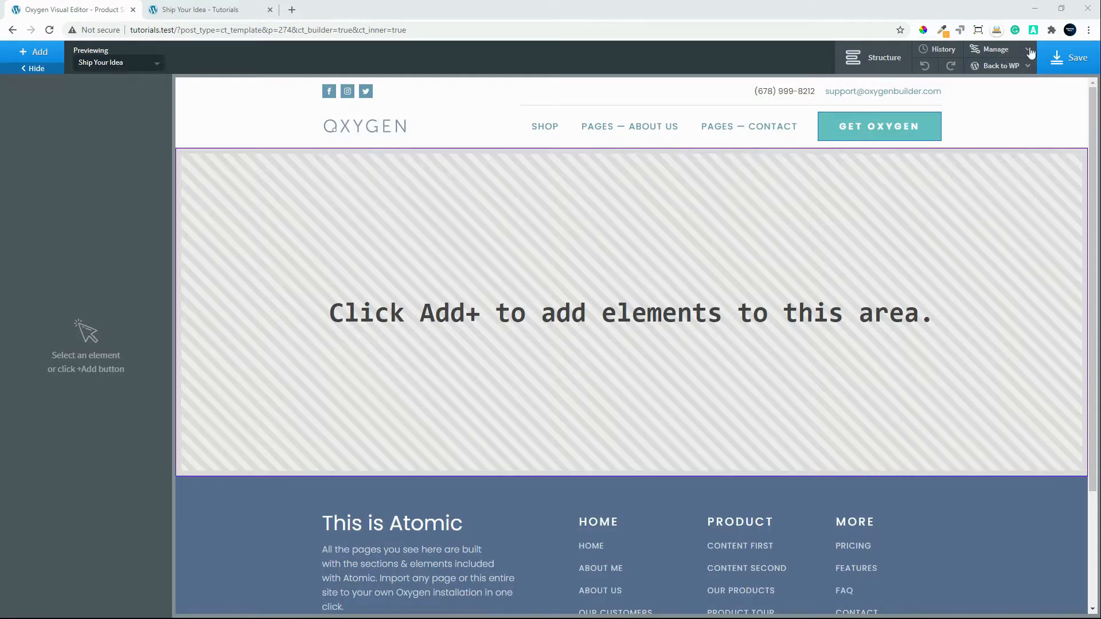
{"action": "left_click", "coordinate": [874, 57]}
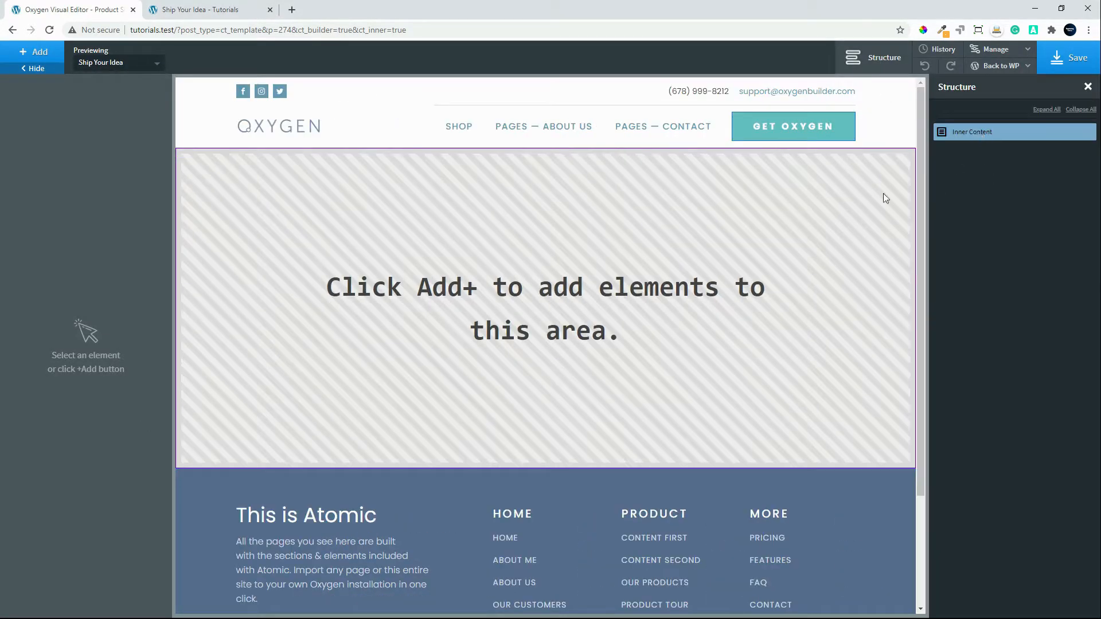
{"action": "left_click", "coordinate": [36, 52]}
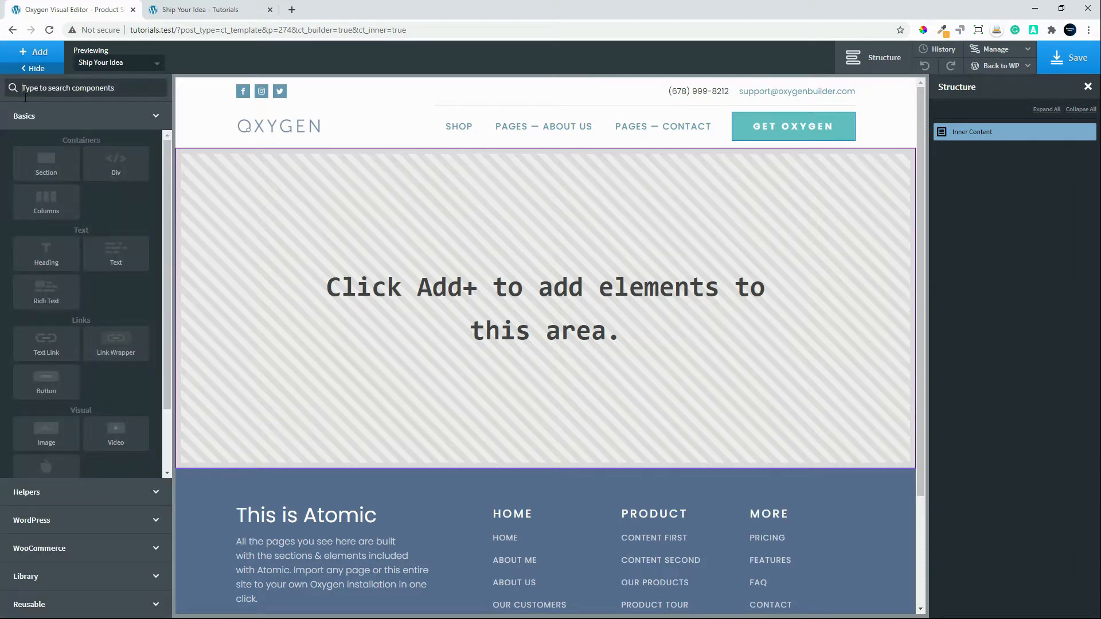
{"action": "left_click", "coordinate": [40, 173]}
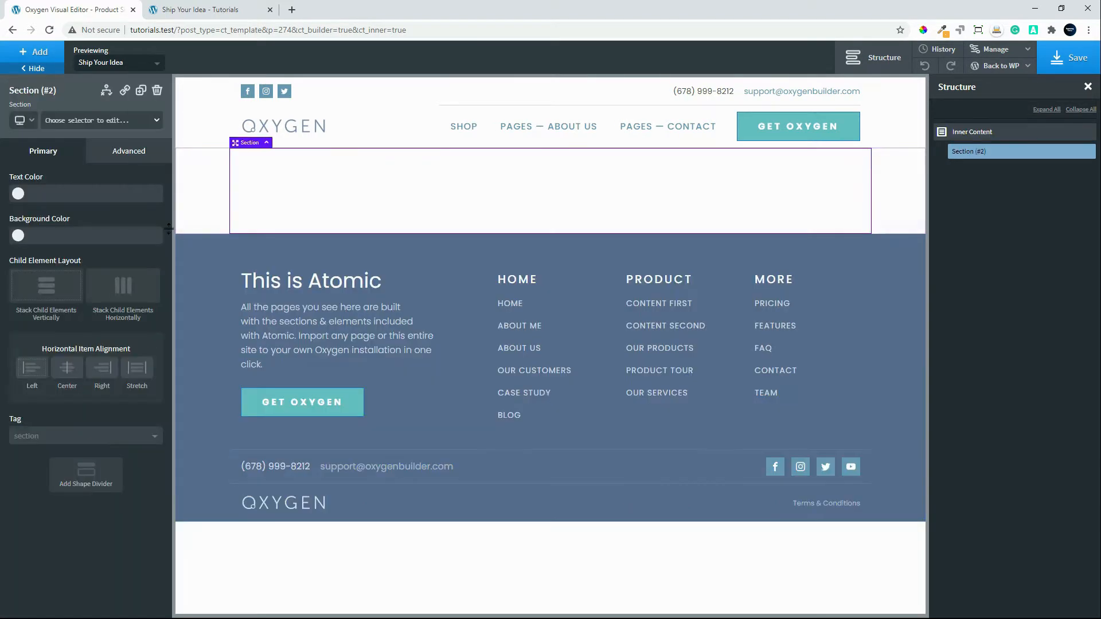
Set the new section's container width to full width
{"action": "left_click", "coordinate": [120, 156]}
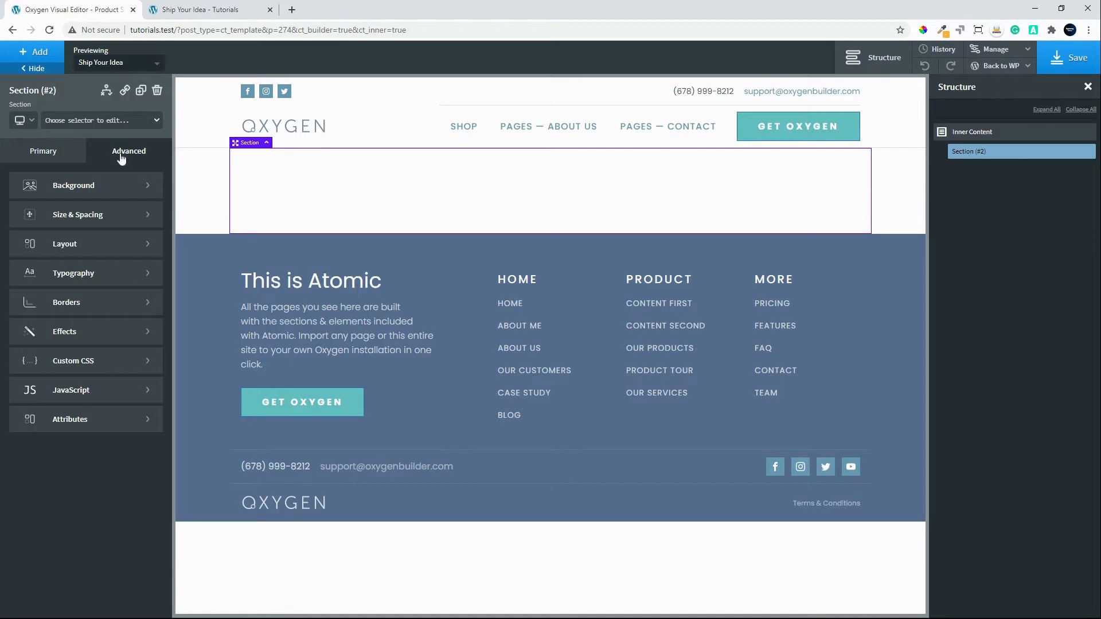
{"action": "left_click", "coordinate": [87, 217]}
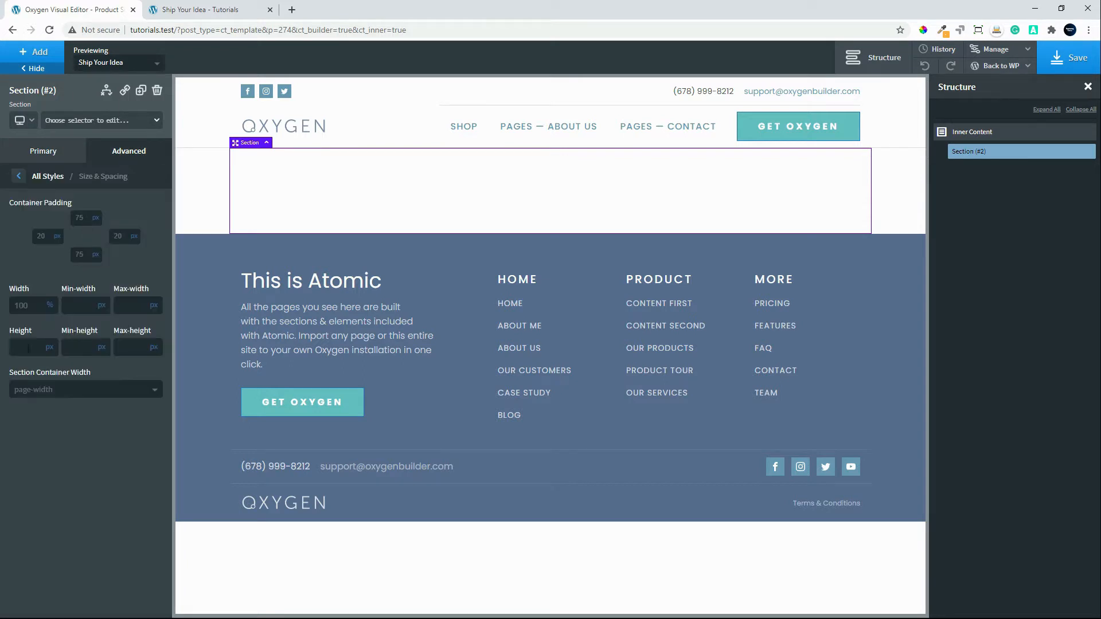
{"action": "left_click", "coordinate": [52, 392]}
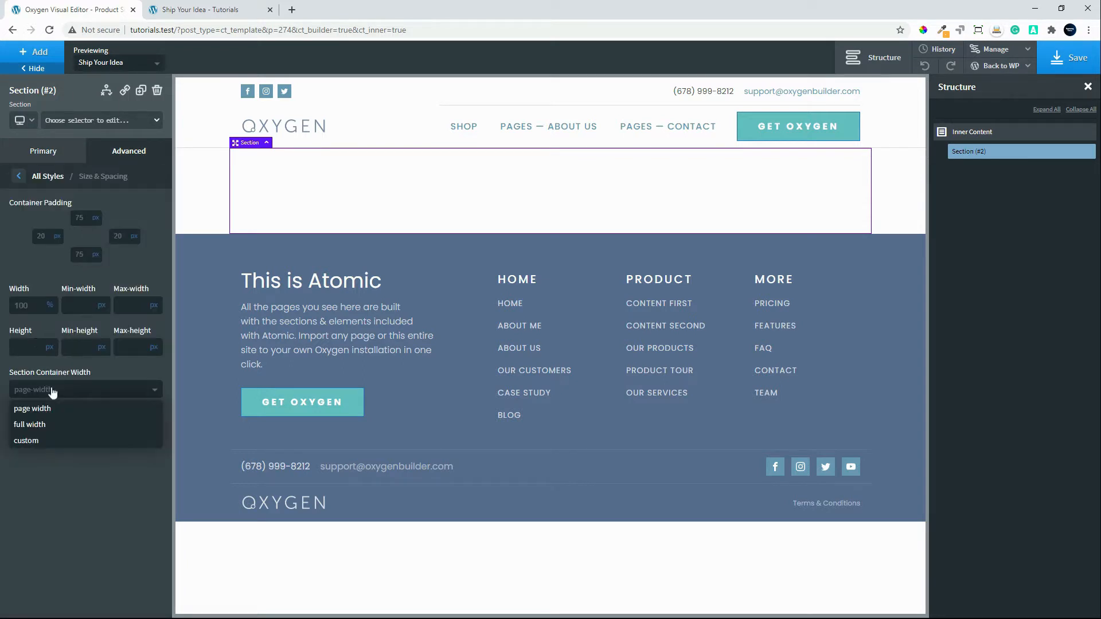
{"action": "left_click", "coordinate": [40, 427]}
Set the section's top and bottom container padding to 20 px each
{"action": "left_click", "coordinate": [80, 218]}
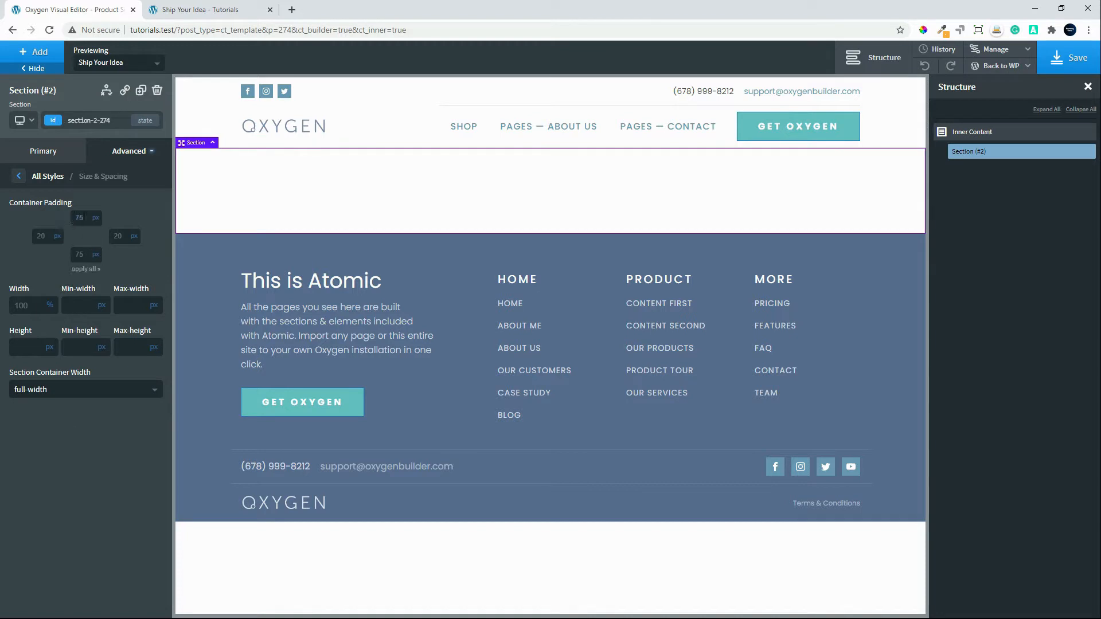
{"action": "type", "text": "2"}
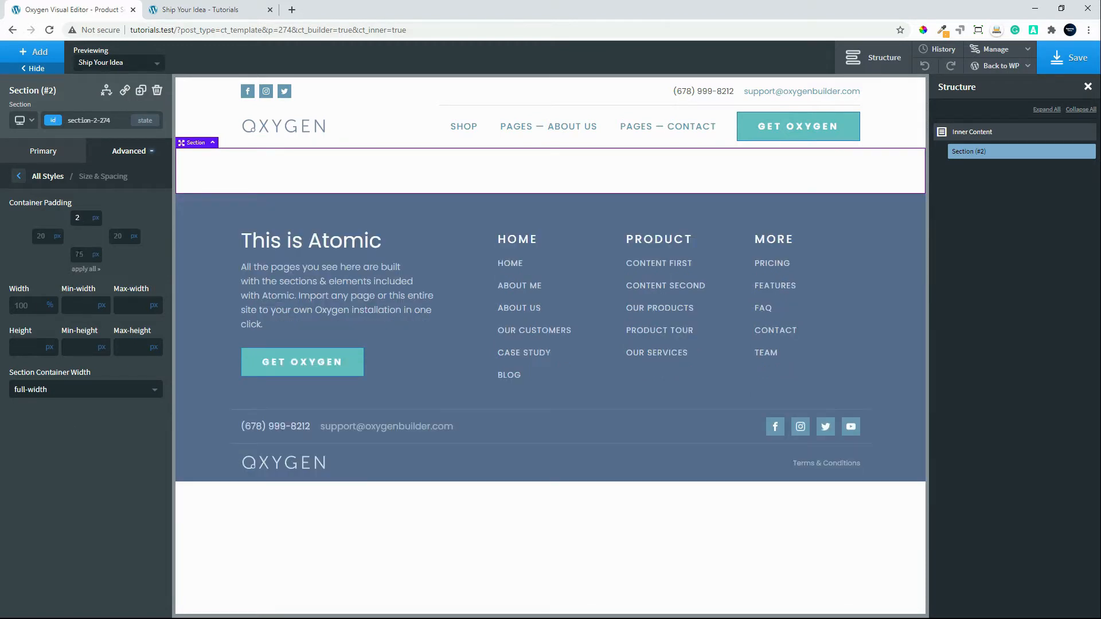
{"action": "type", "text": "0"}
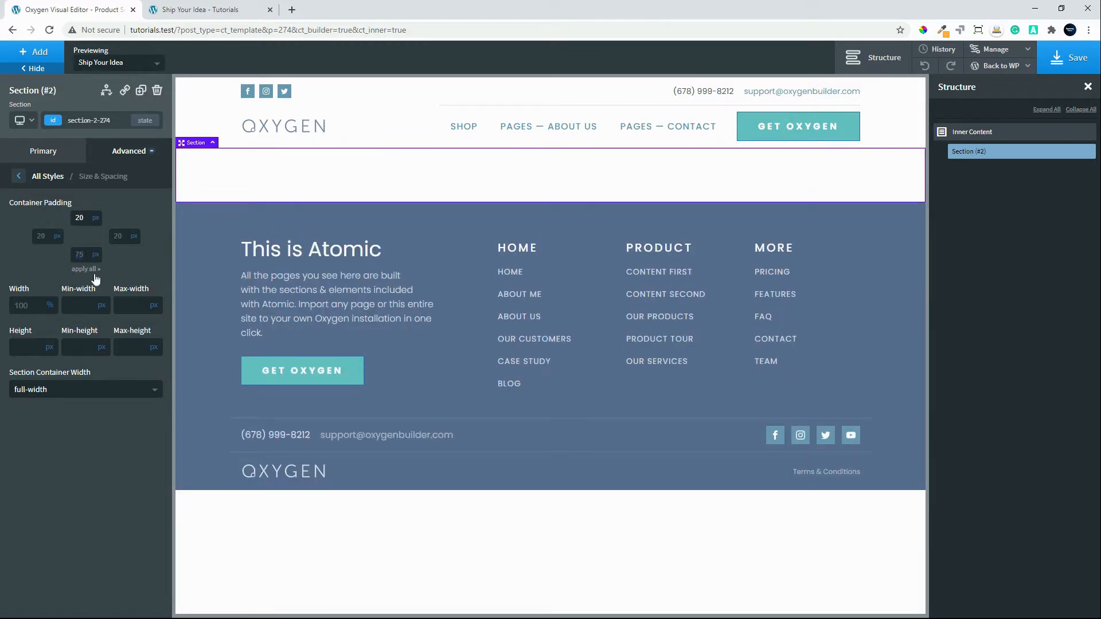
{"action": "type", "text": "20"}
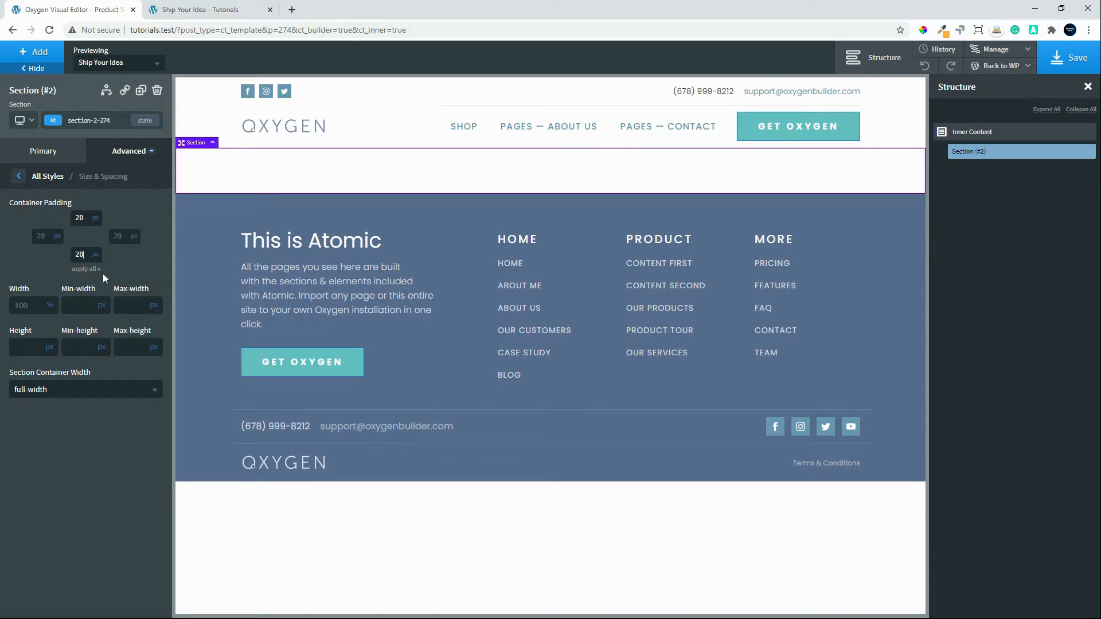
{"action": "left_click", "coordinate": [22, 177]}
{"action": "left_click", "coordinate": [35, 156]}
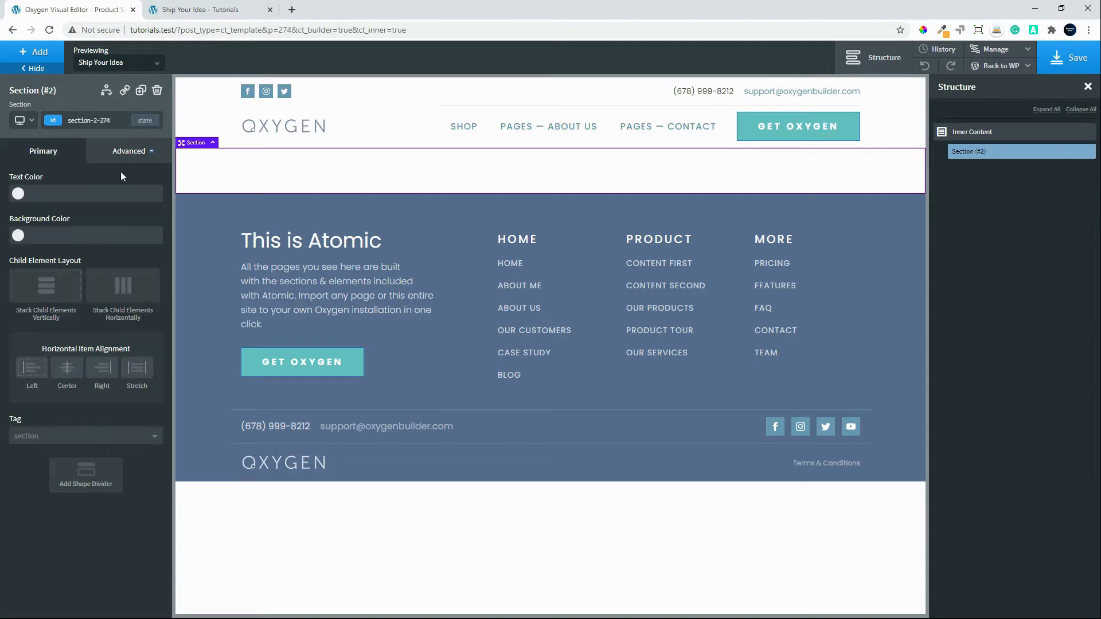
Add a WooCommerce Product Builder element inside the section
{"action": "left_click", "coordinate": [26, 53]}
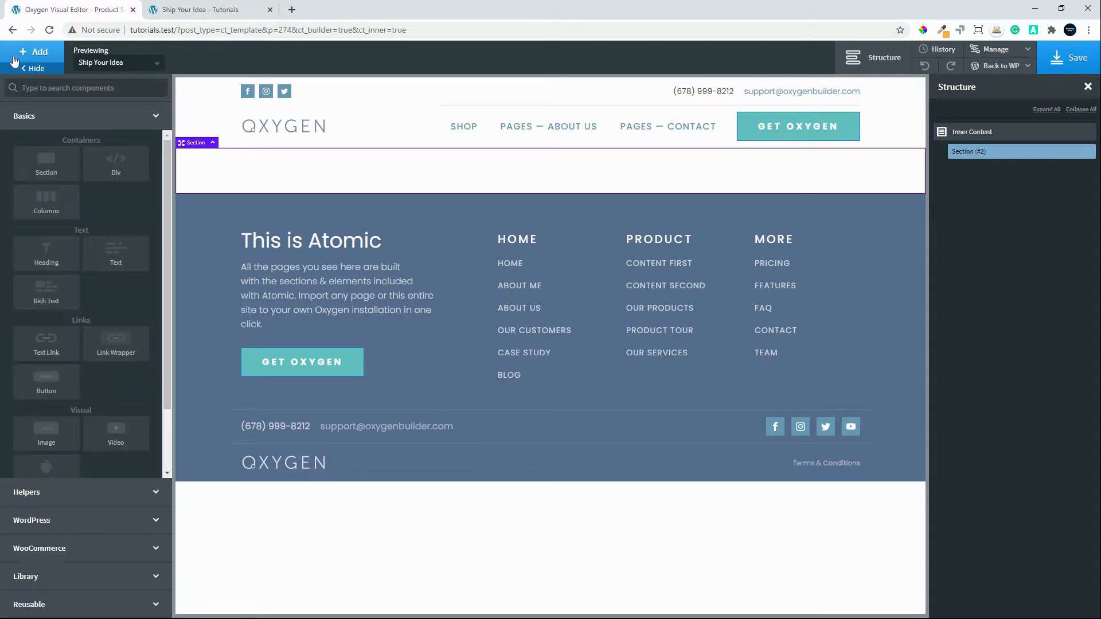
{"action": "left_click", "coordinate": [86, 554]}
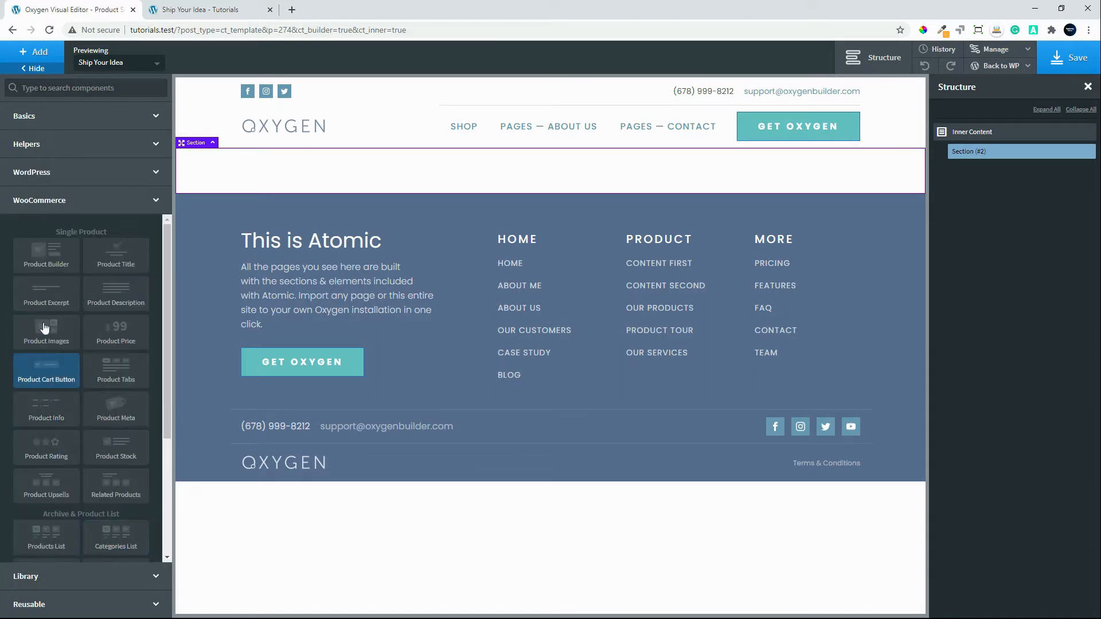
{"action": "left_click", "coordinate": [47, 260]}
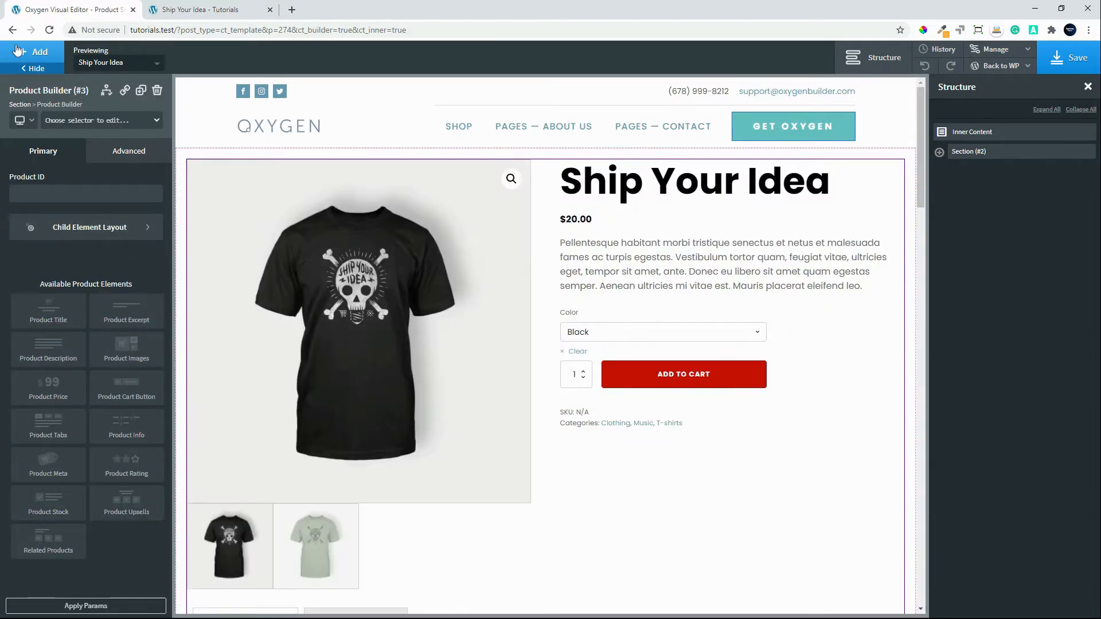
Insert a Columns element in the Product Builder using the 33 33 33 layout
{"action": "left_click", "coordinate": [19, 54]}
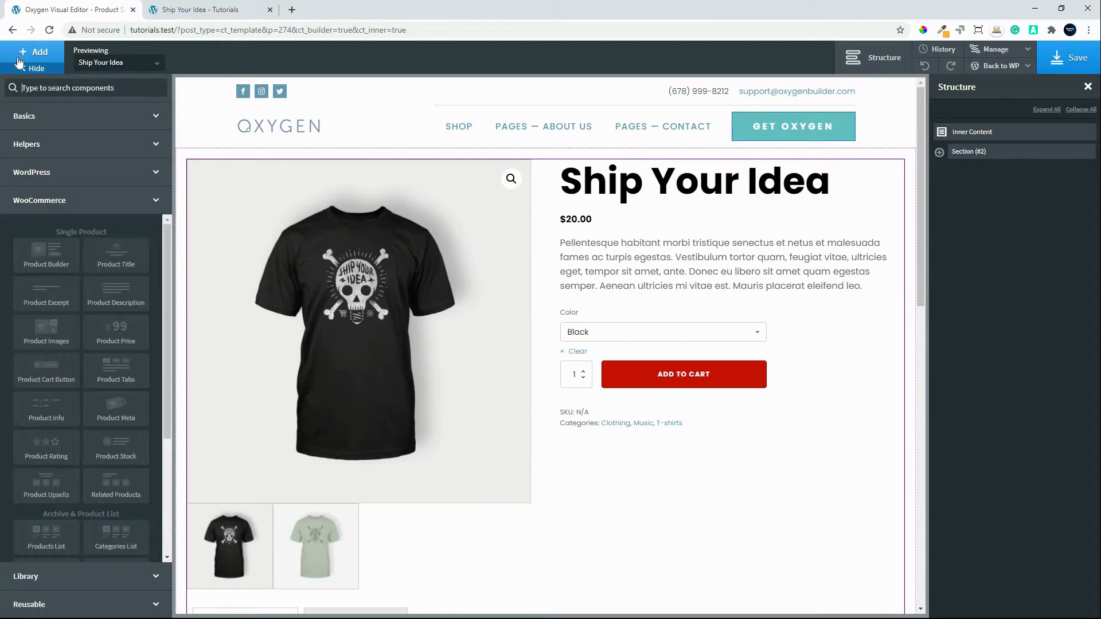
{"action": "left_click", "coordinate": [24, 116]}
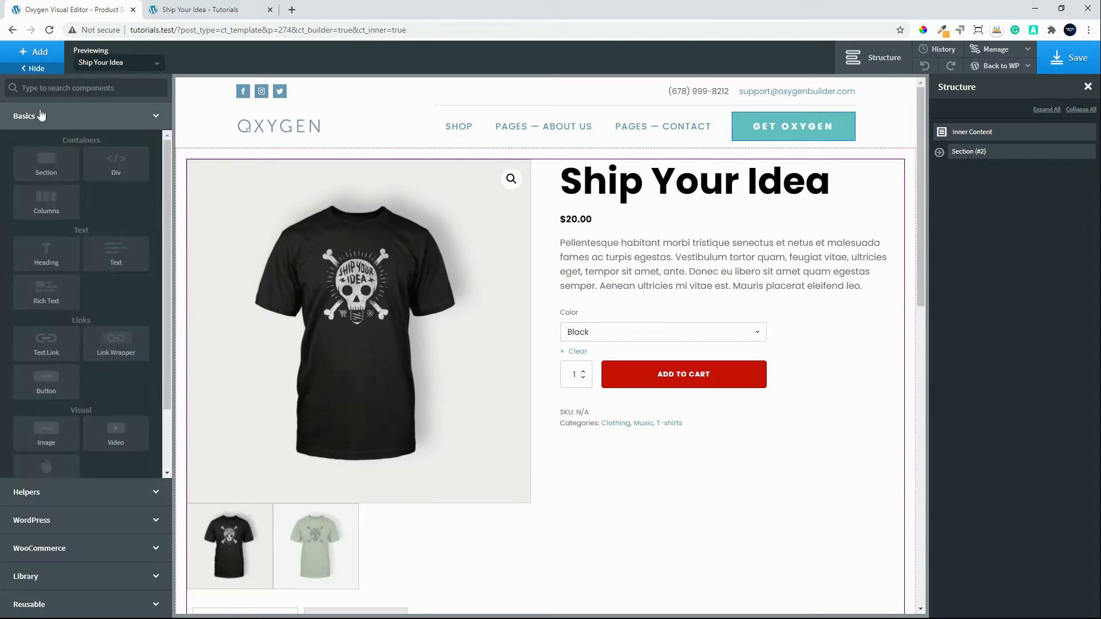
{"action": "left_click", "coordinate": [40, 207]}
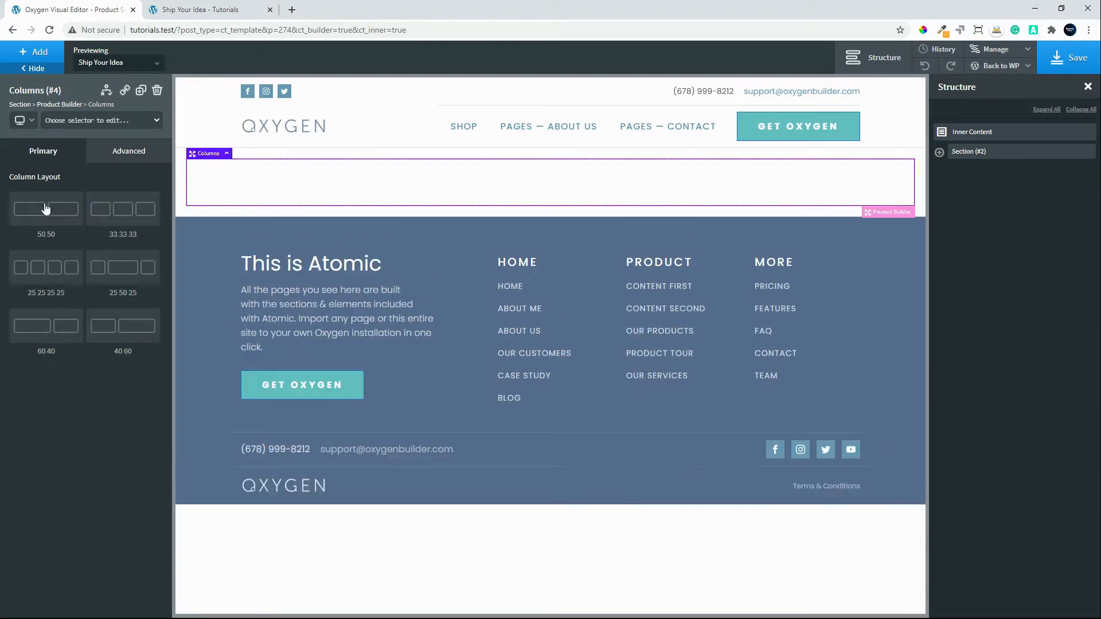
{"action": "left_click", "coordinate": [129, 214]}
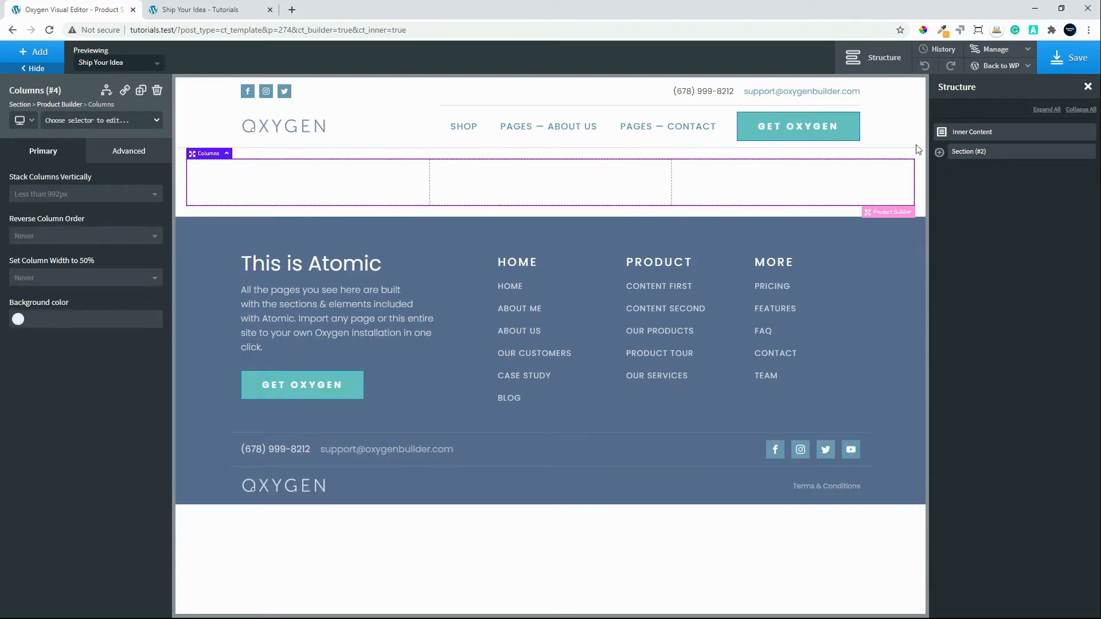
Add the WooCommerce Product Images element to the first column's div
{"action": "left_click", "coordinate": [939, 152]}
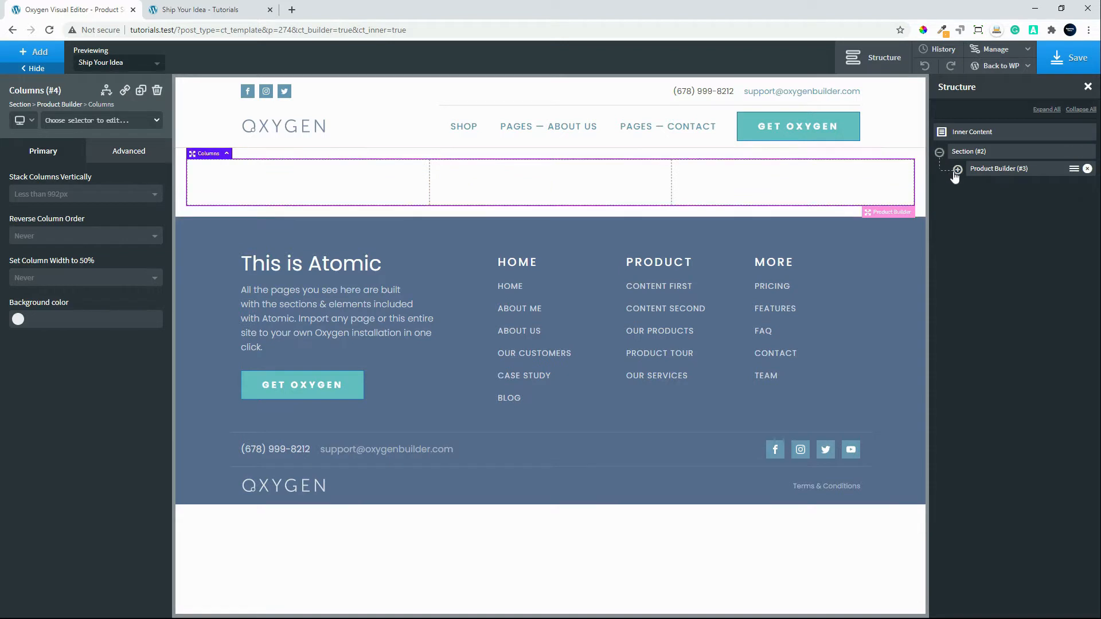
{"action": "left_click", "coordinate": [957, 170]}
{"action": "left_click", "coordinate": [975, 186]}
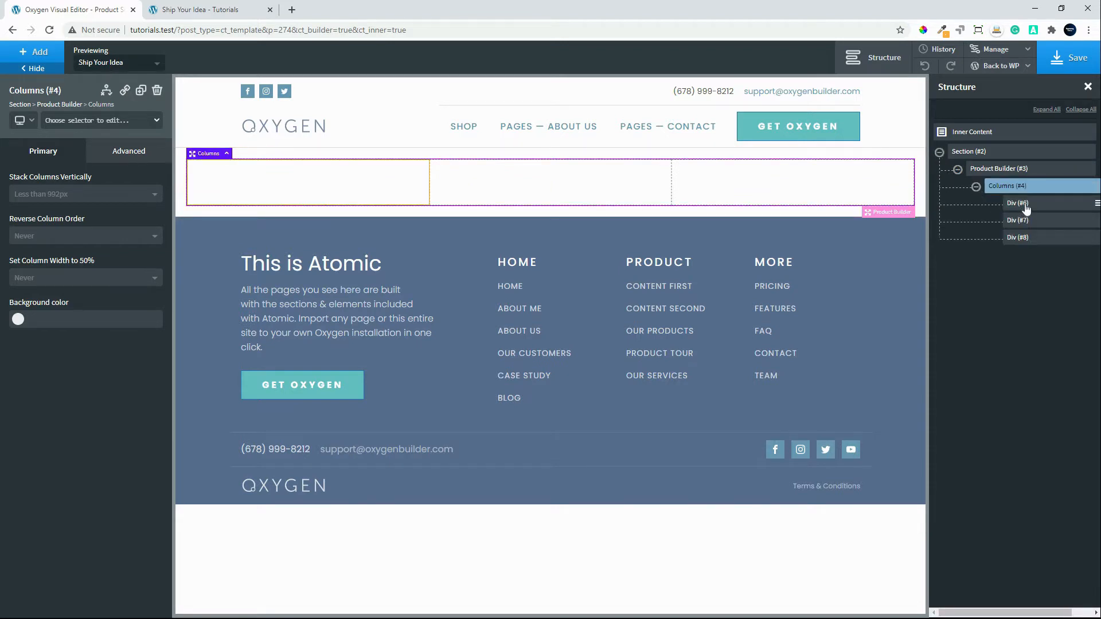
{"action": "left_click", "coordinate": [1024, 204]}
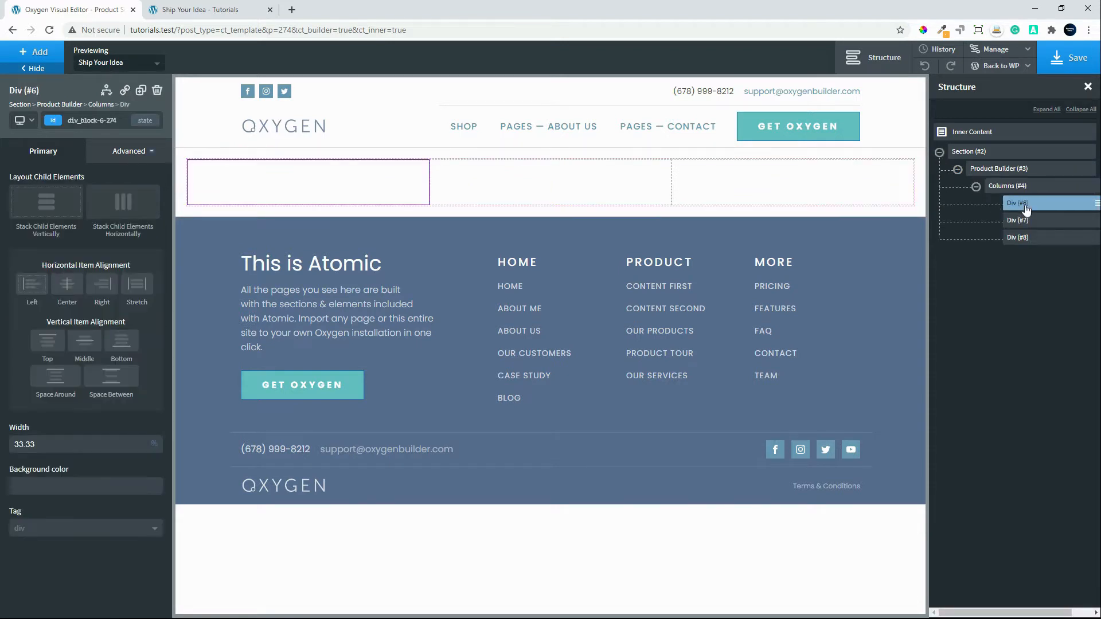
{"action": "left_click", "coordinate": [25, 58]}
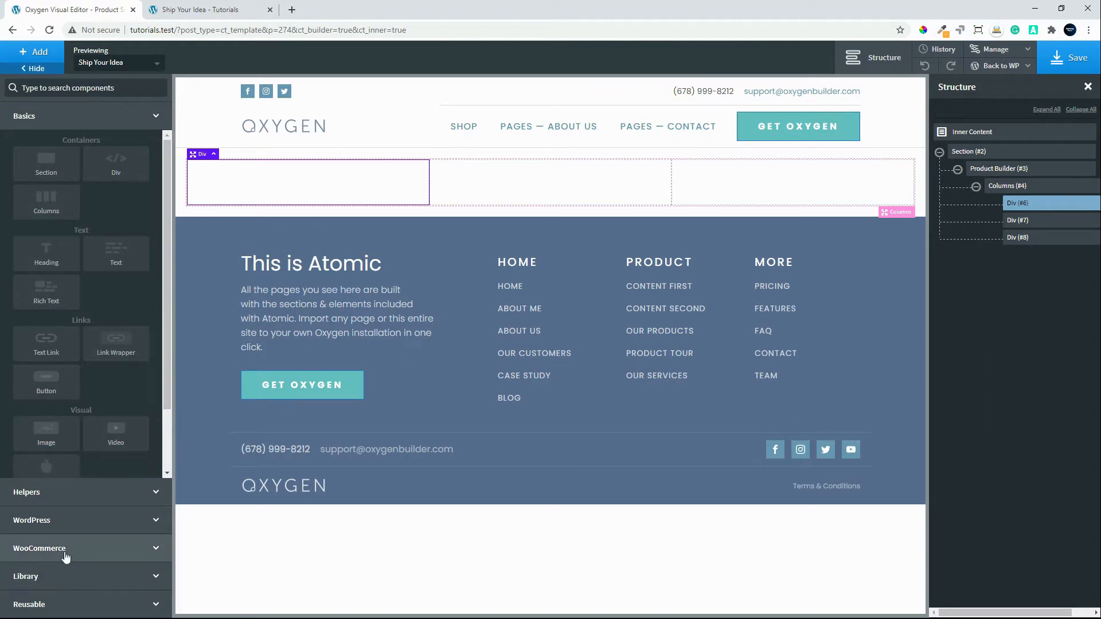
{"action": "left_click", "coordinate": [66, 550]}
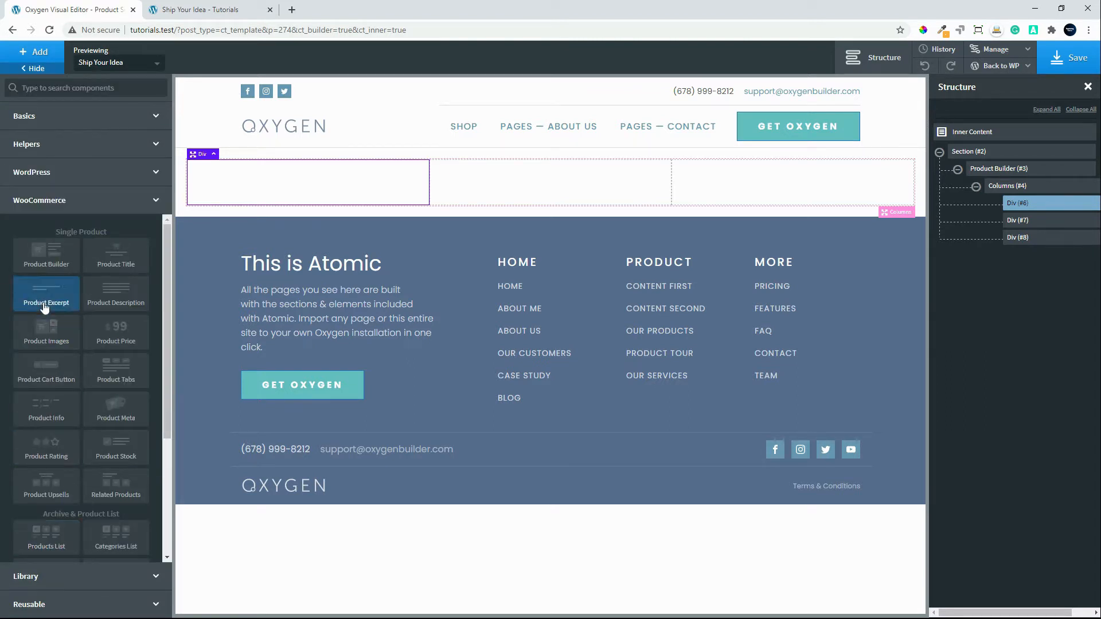
{"action": "left_click", "coordinate": [44, 341]}
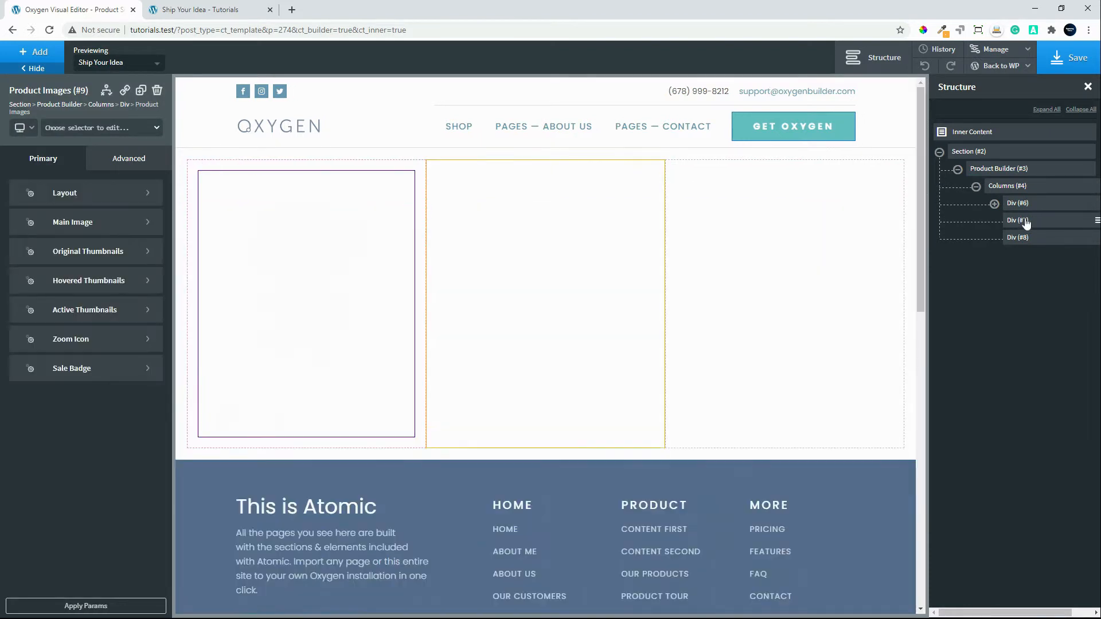
Add the Product Title and Product Price elements to the second column's div
{"action": "left_click", "coordinate": [1025, 223]}
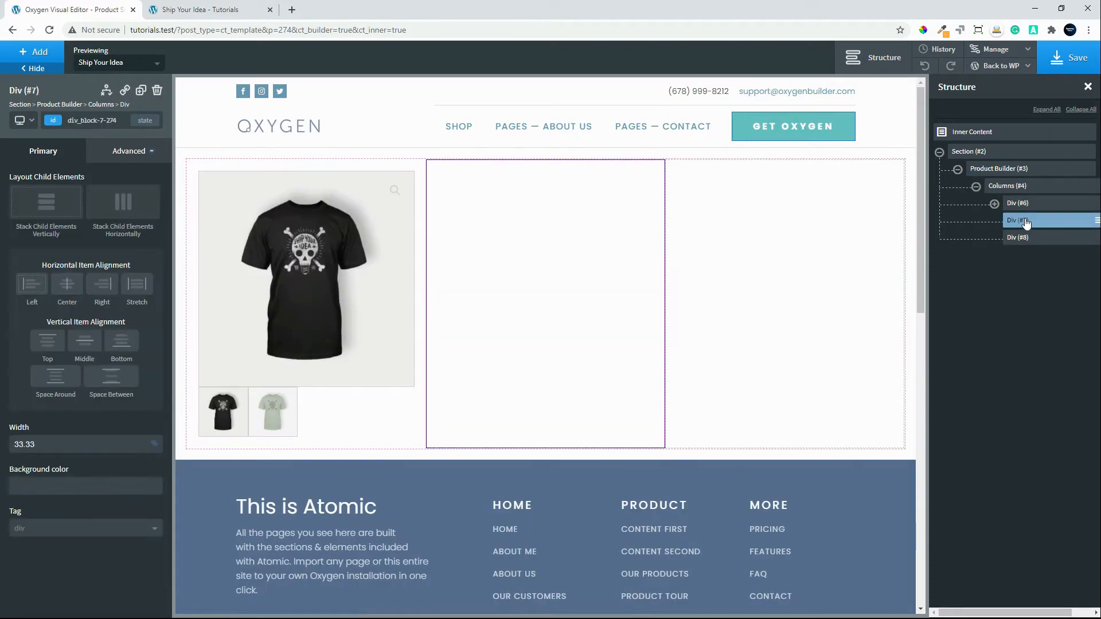
{"action": "left_click", "coordinate": [39, 55]}
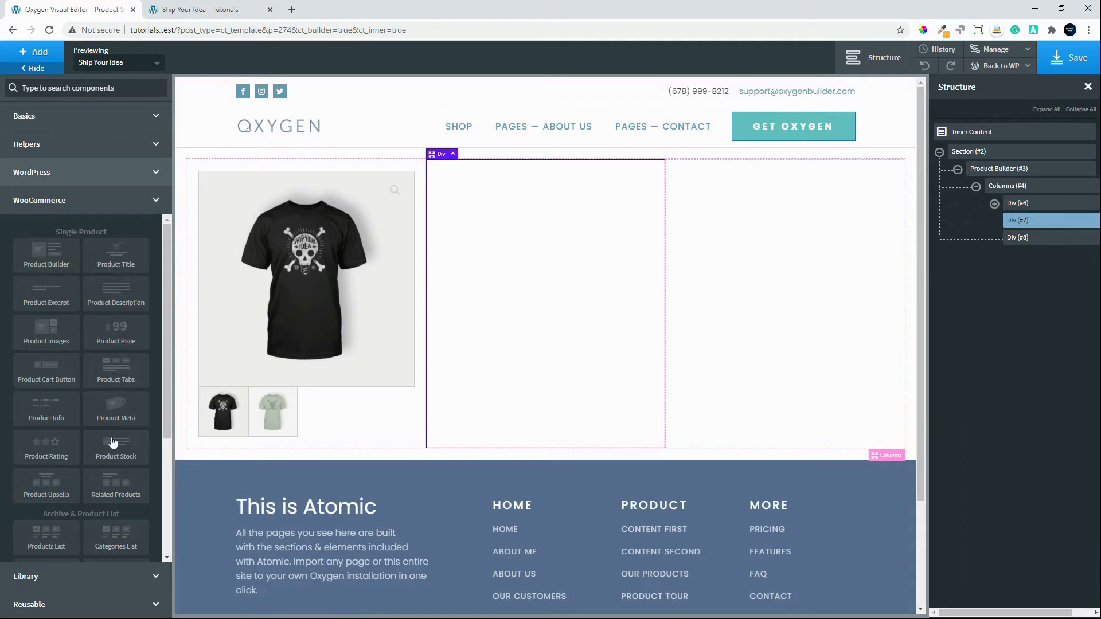
{"action": "left_click", "coordinate": [121, 267]}
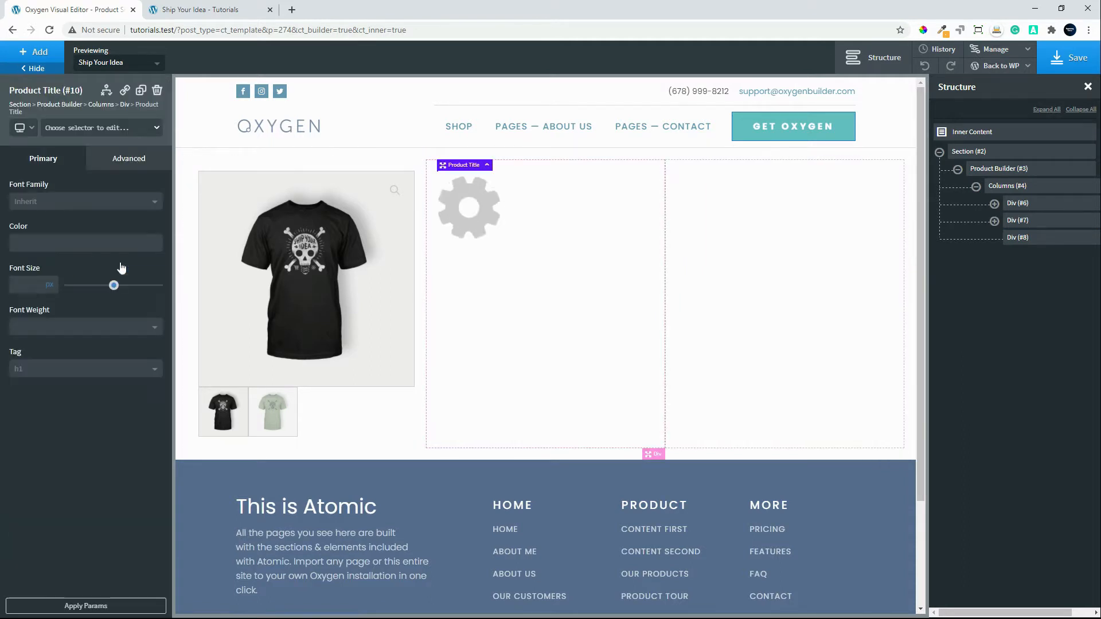
{"action": "left_click", "coordinate": [39, 56]}
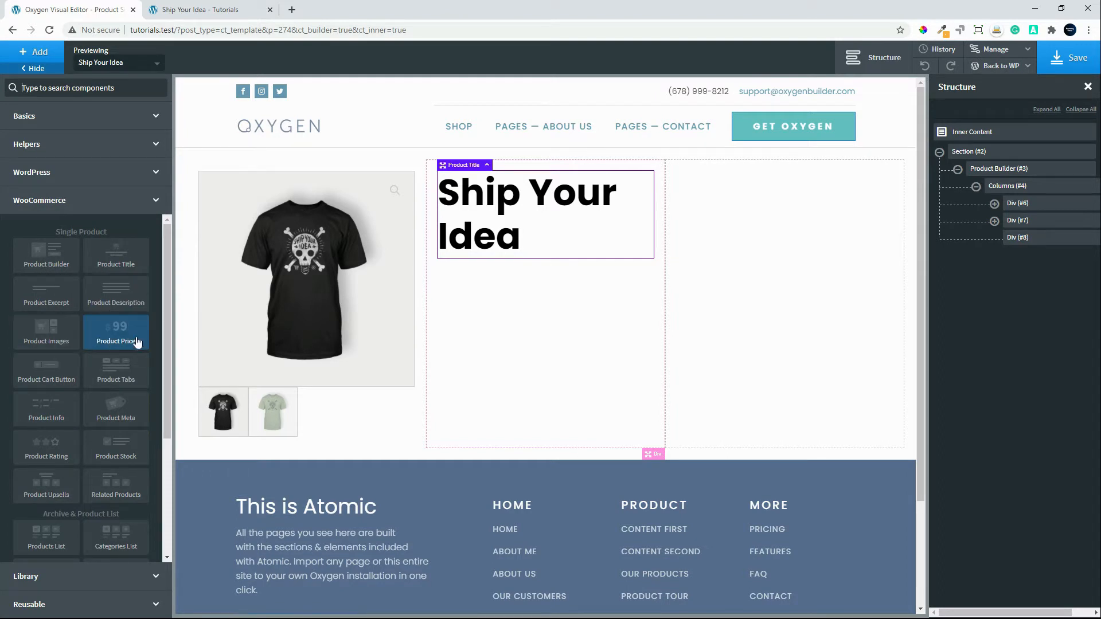
{"action": "left_click", "coordinate": [125, 337]}
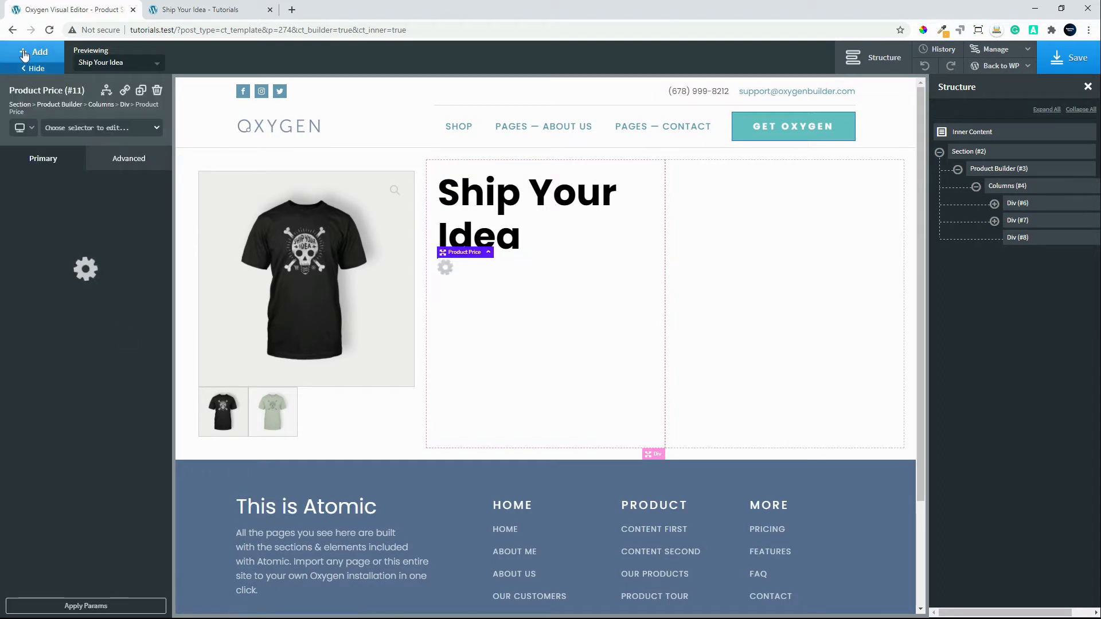
Add the Product Excerpt and Product Meta elements beneath the price in the second column's div
{"action": "left_click", "coordinate": [25, 55]}
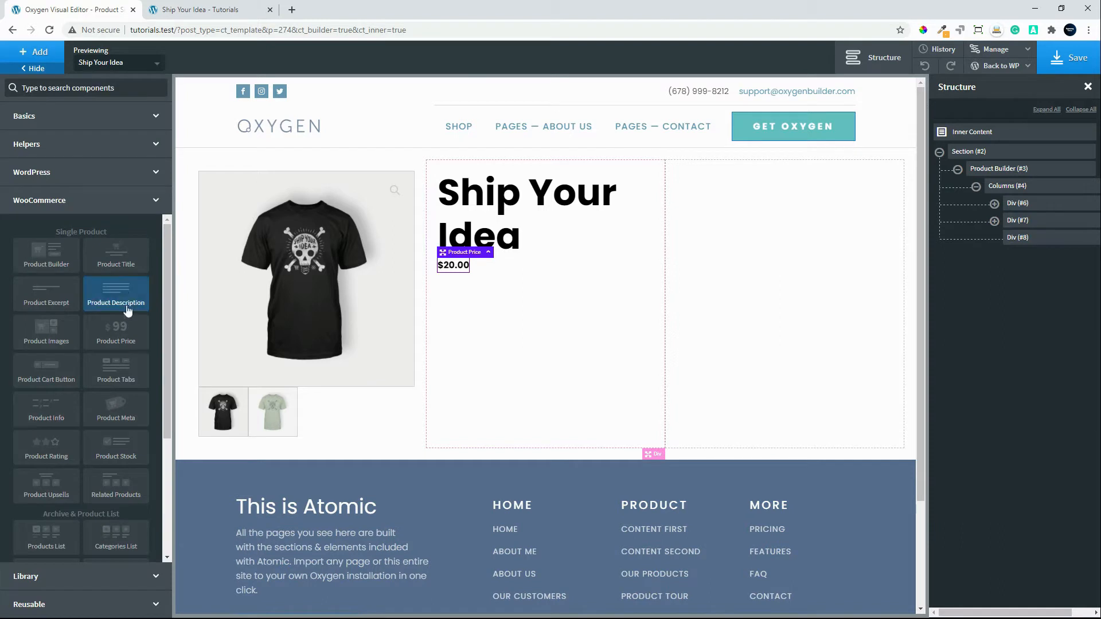
{"action": "left_click", "coordinate": [47, 296]}
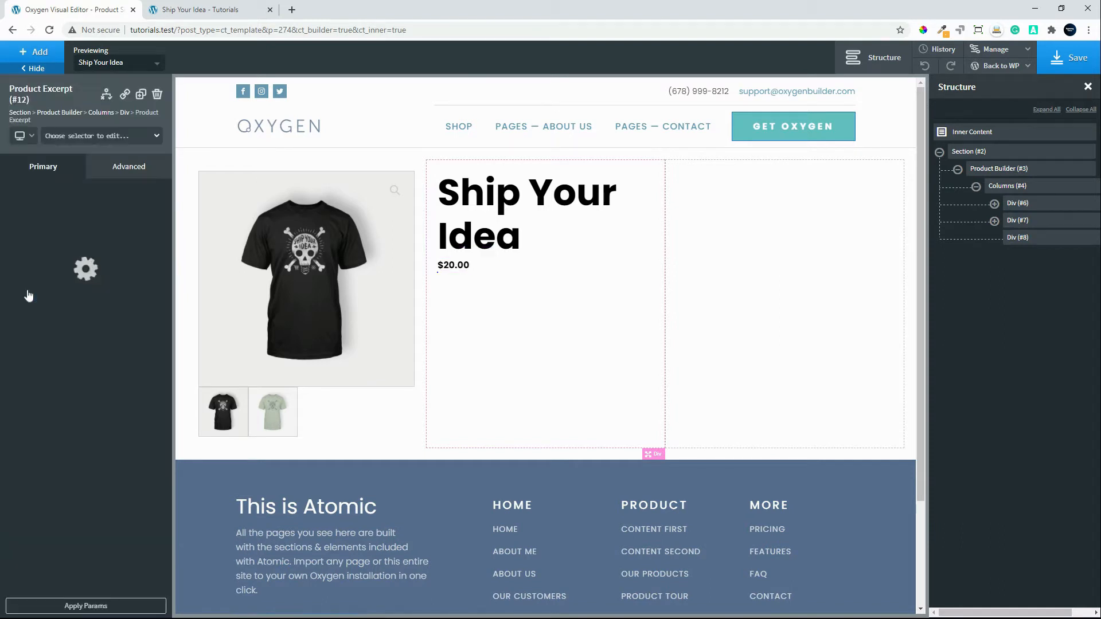
{"action": "left_click", "coordinate": [27, 56]}
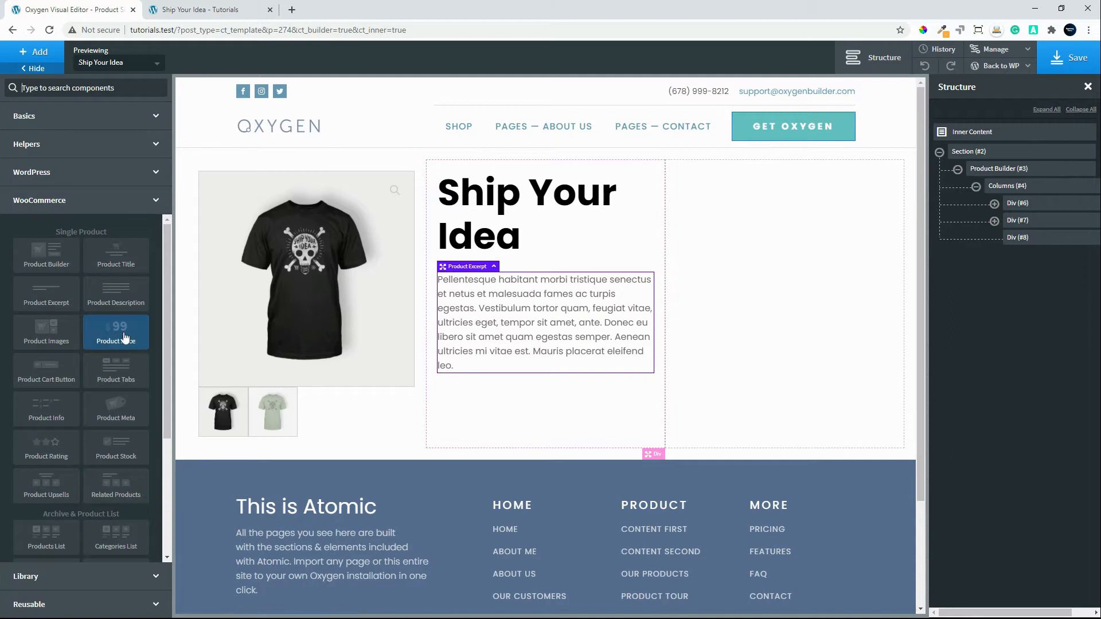
{"action": "left_click", "coordinate": [116, 408]}
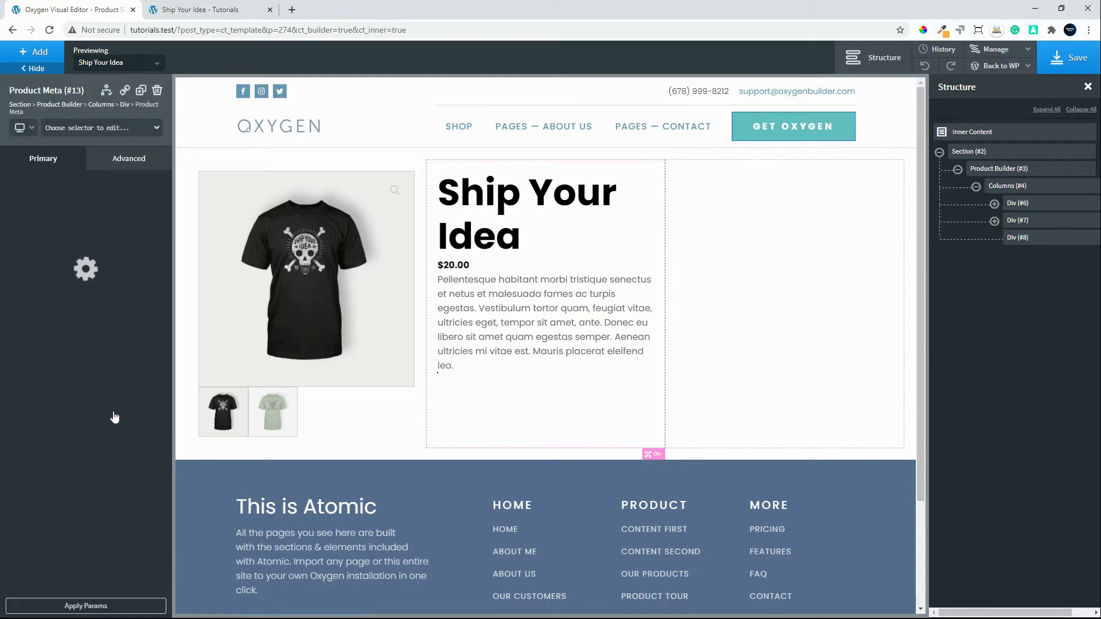
Add the Product Cart Button element to the empty third column's div and save the template
{"action": "left_click", "coordinate": [1019, 238]}
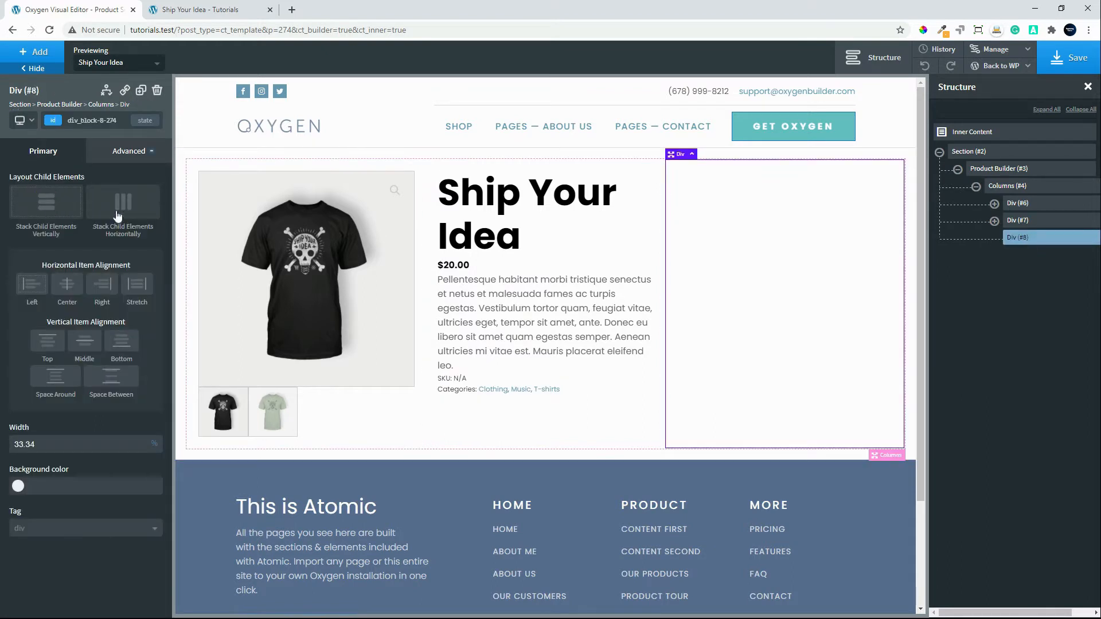
{"action": "left_click", "coordinate": [20, 53]}
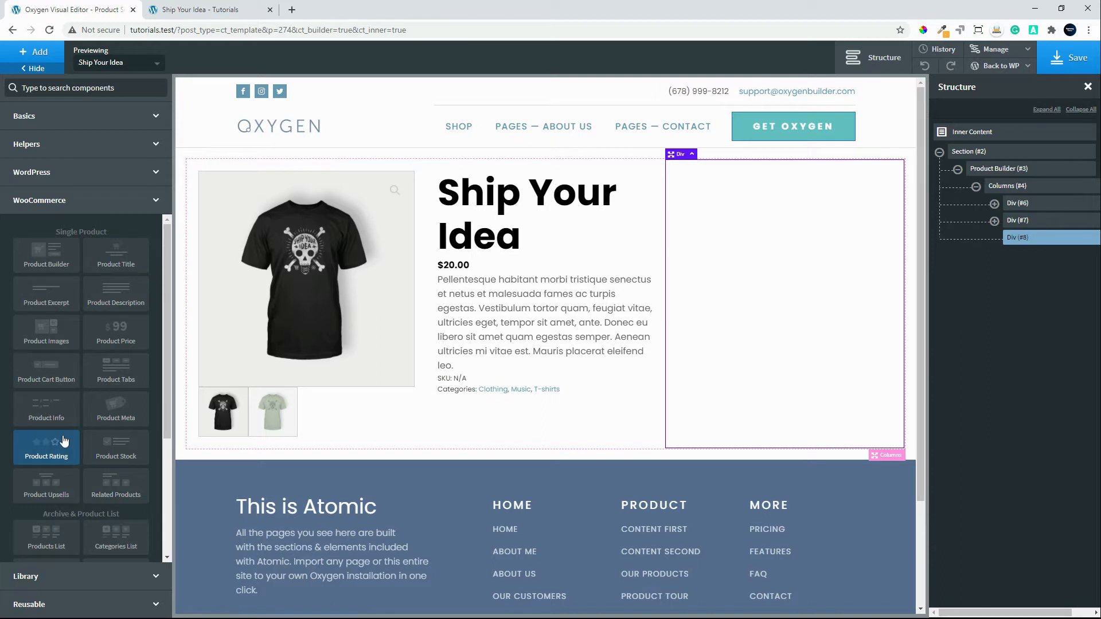
{"action": "left_click", "coordinate": [49, 374]}
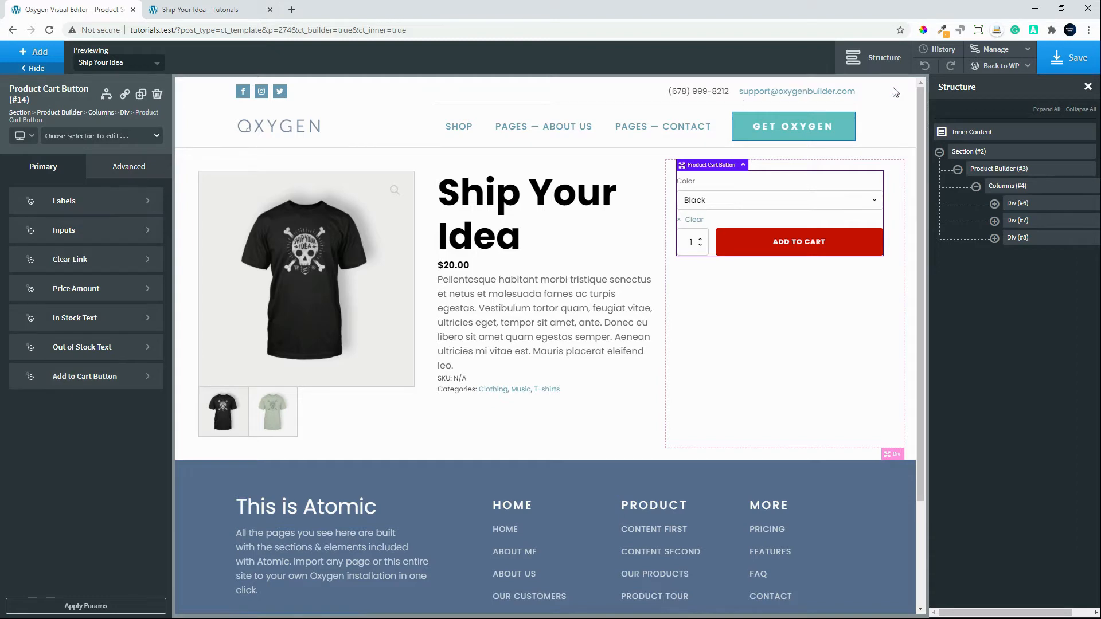
{"action": "left_click", "coordinate": [1059, 55]}
Switch to the live Ship Your Idea product page, choose the Blue color variation, and review the page down to the footer
{"action": "left_click", "coordinate": [195, 10]}
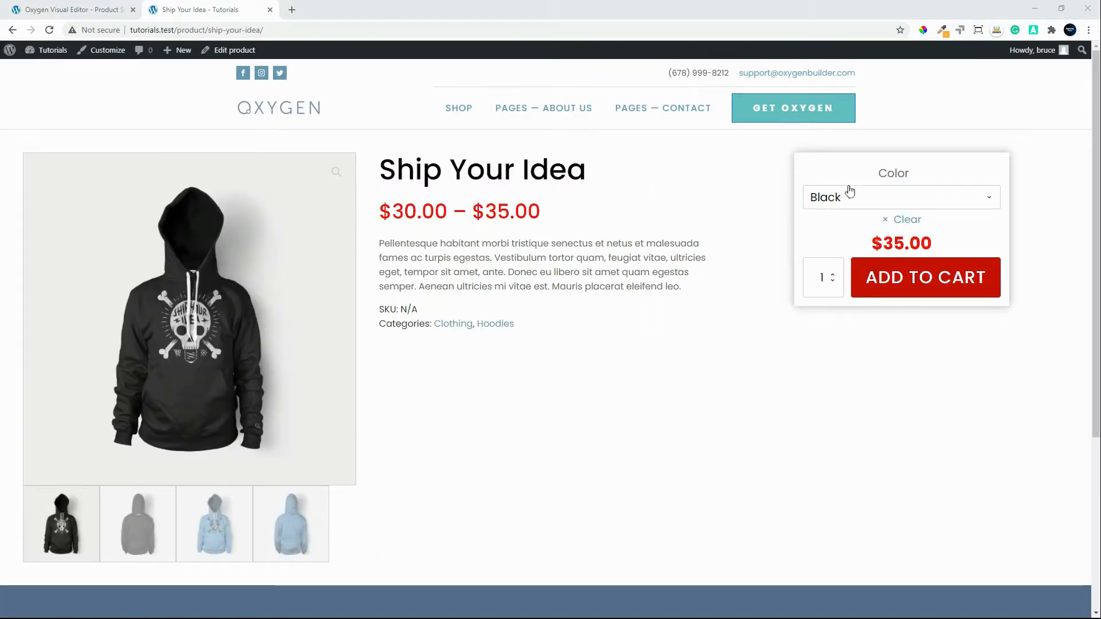
{"action": "left_click", "coordinate": [933, 199]}
{"action": "left_click", "coordinate": [883, 251]}
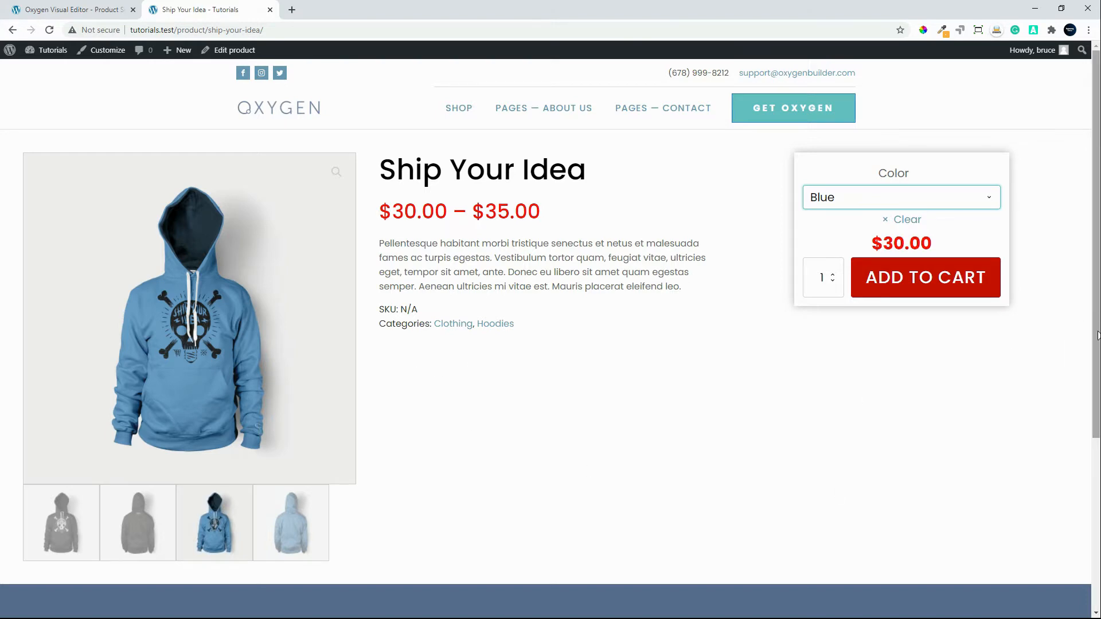
{"action": "scroll", "coordinate": [1078, 401], "scroll_direction": "down", "scroll_amount": 5}
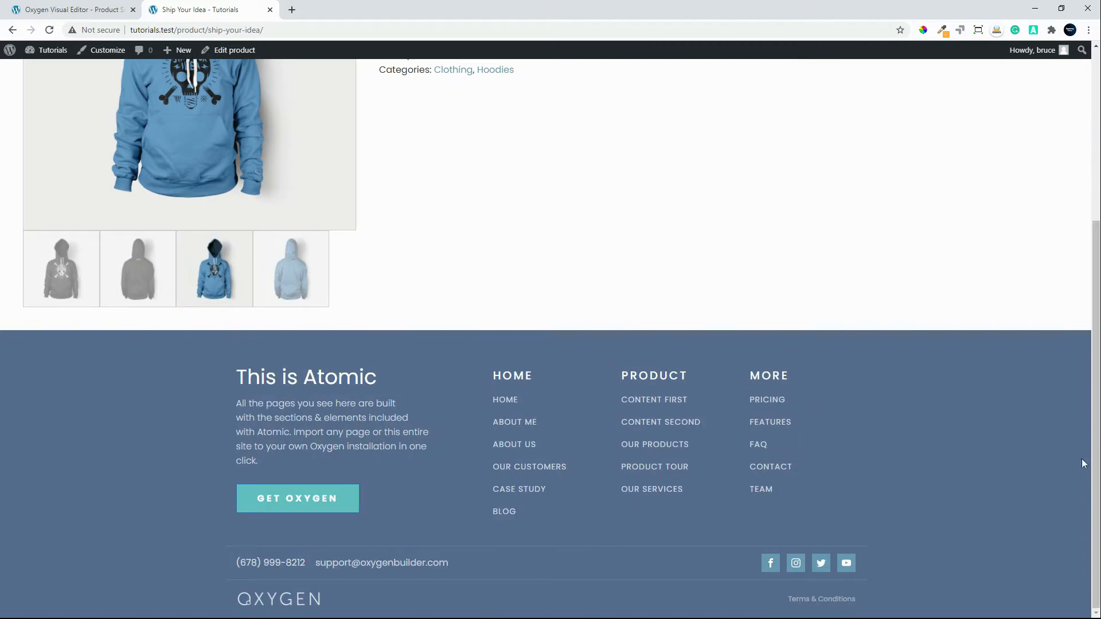
{"action": "left_click_drag", "start_coordinate": [1096, 396], "coordinate": [1095, 215]}
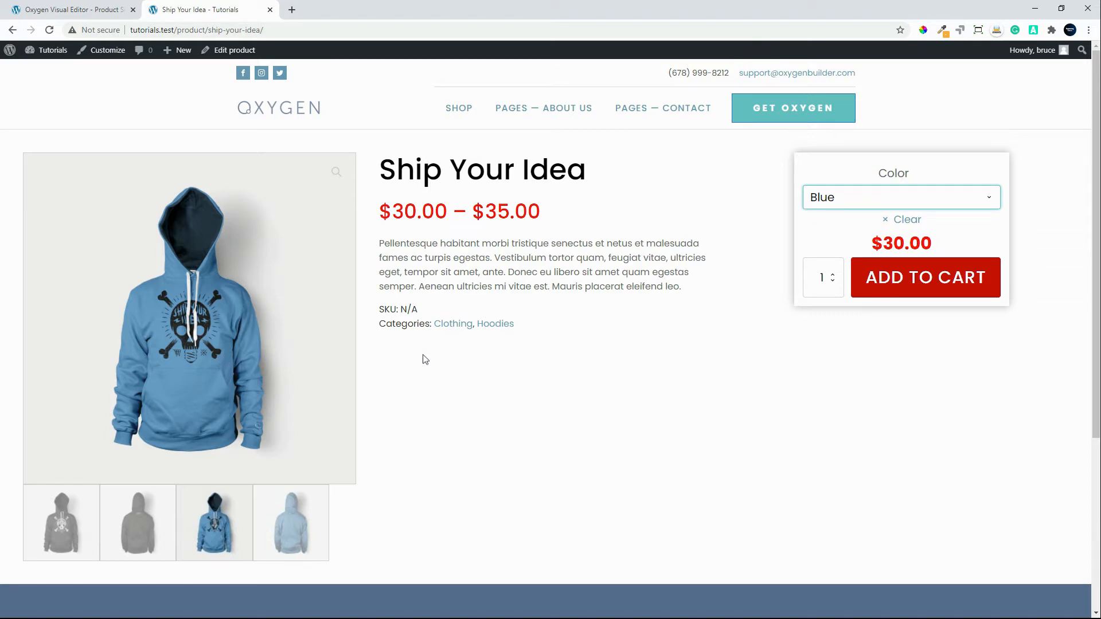
Return to the template editor and add a Div directly inside the Product Builder, below the three product columns
{"action": "left_click", "coordinate": [64, 10]}
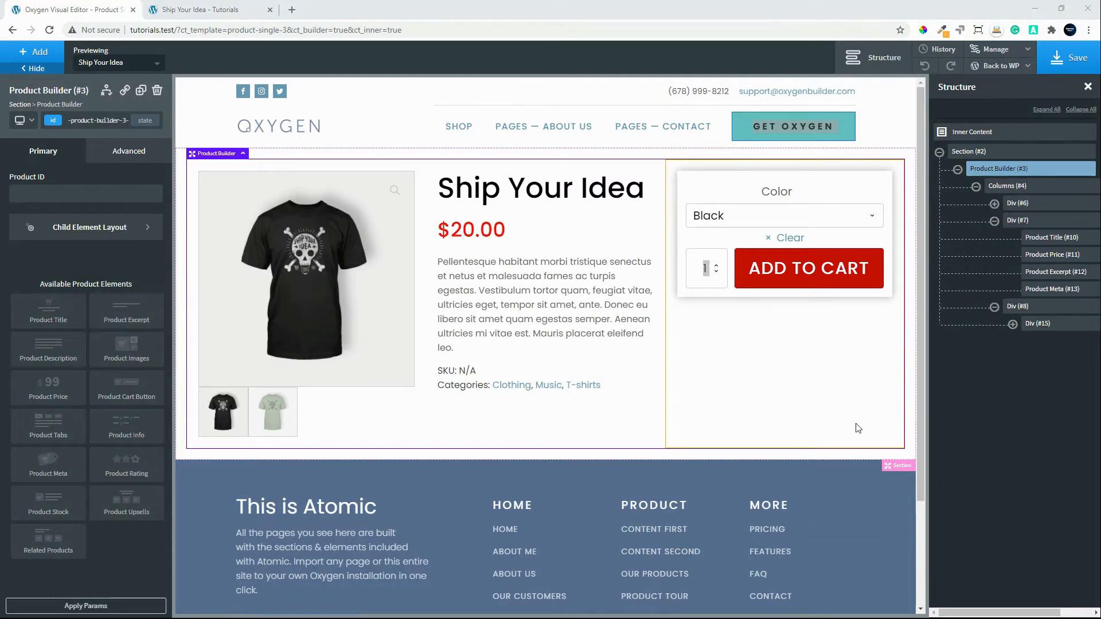
{"action": "left_click", "coordinate": [1004, 154]}
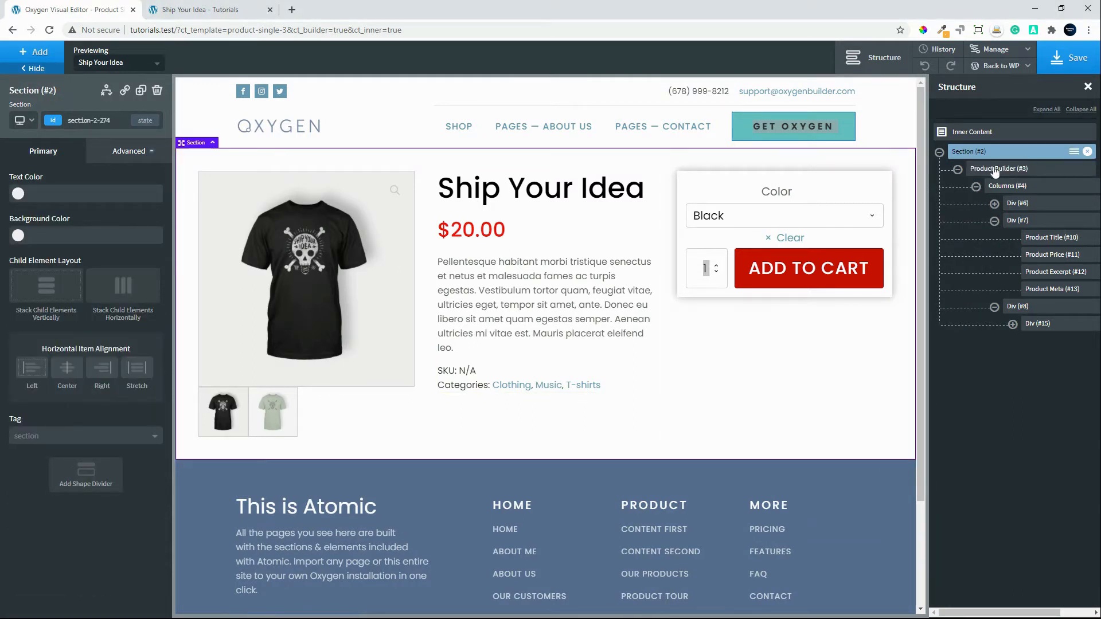
{"action": "left_click", "coordinate": [995, 171]}
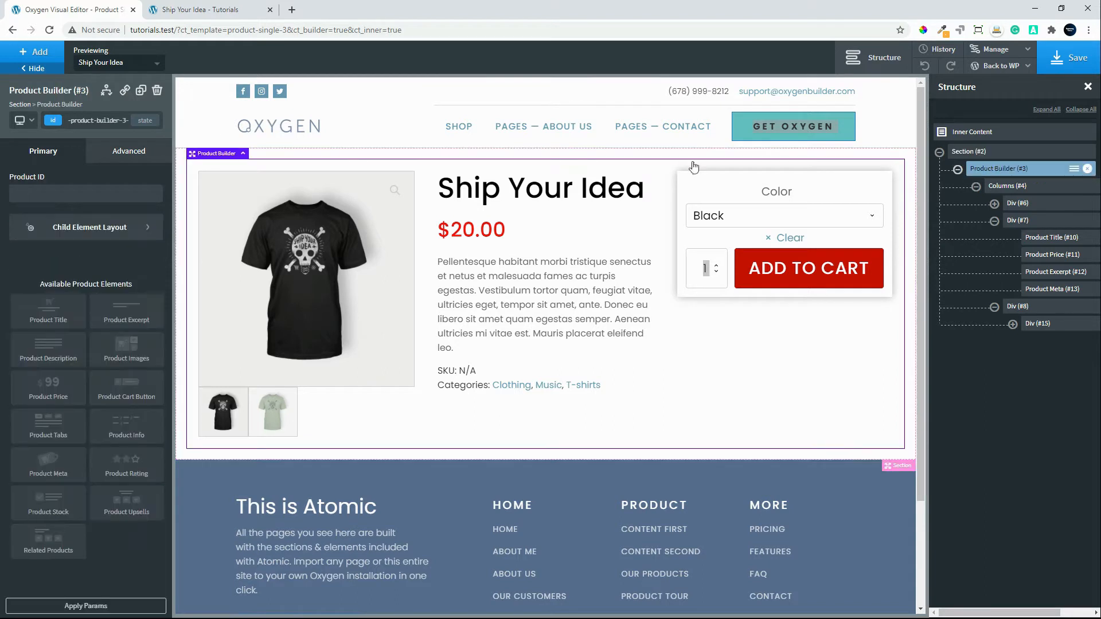
{"action": "left_click", "coordinate": [15, 54]}
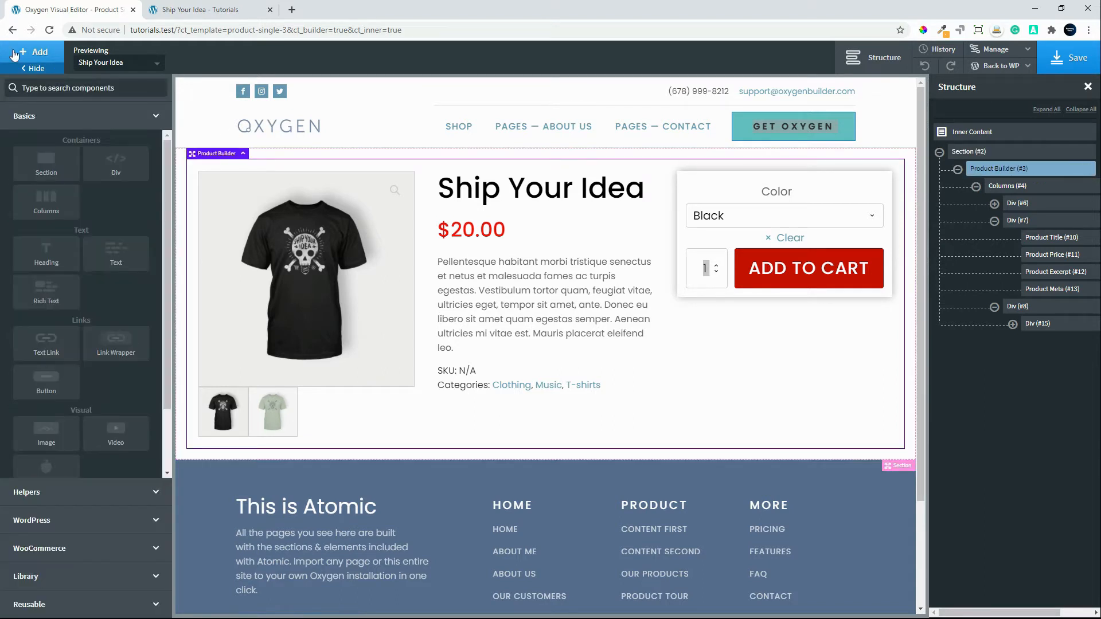
{"action": "left_click", "coordinate": [116, 164]}
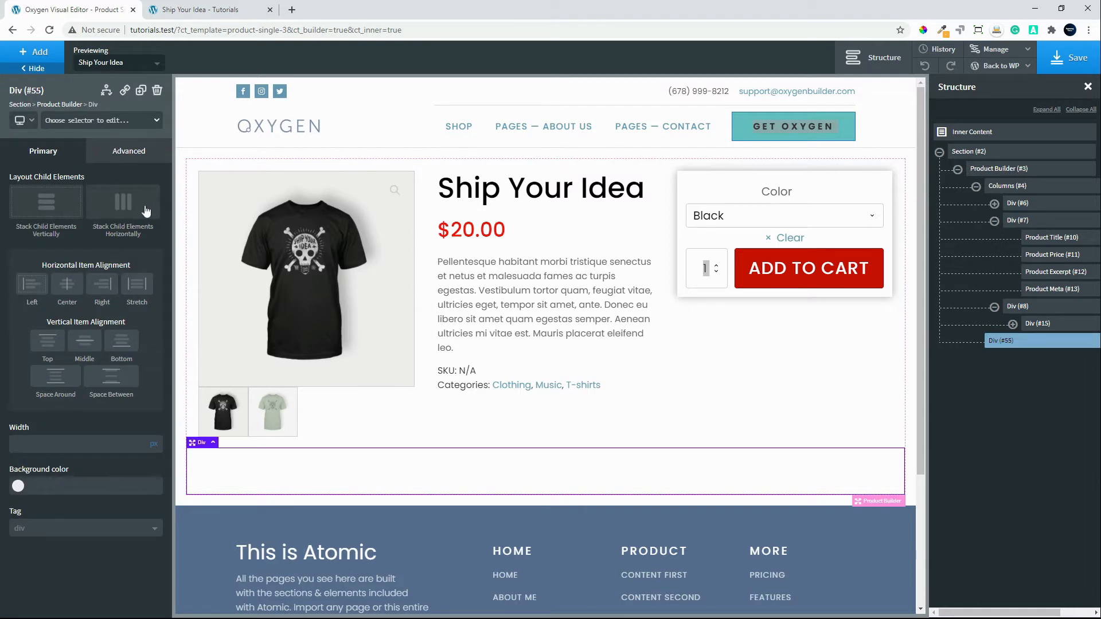
Insert a Columns element with the 50 50 layout inside the new div
{"action": "left_click", "coordinate": [32, 54]}
{"action": "left_click", "coordinate": [46, 202]}
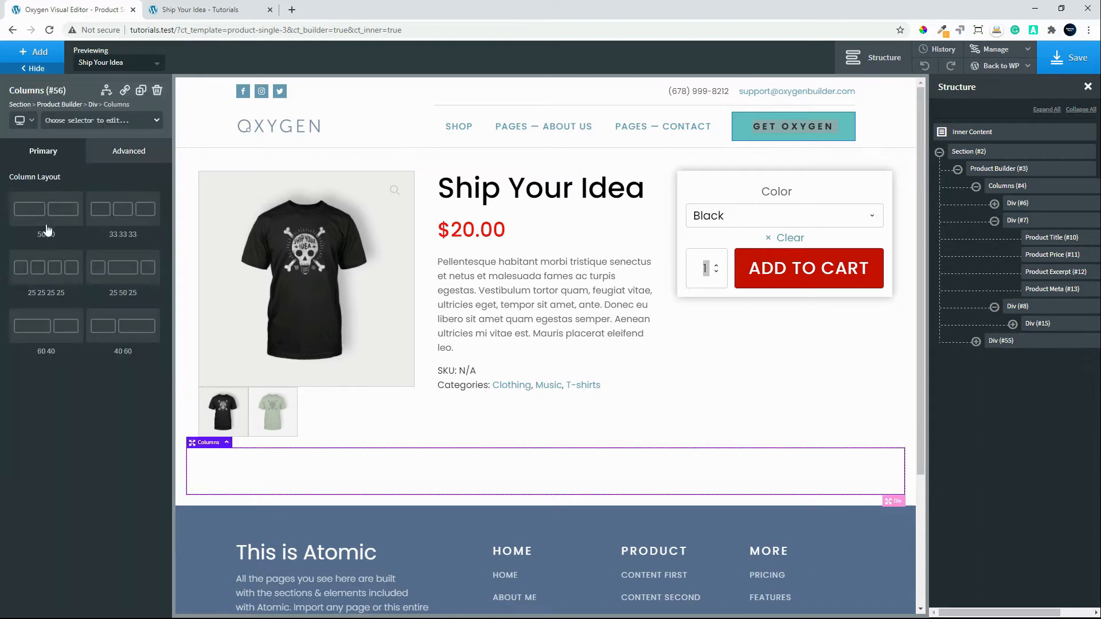
{"action": "left_click", "coordinate": [52, 212]}
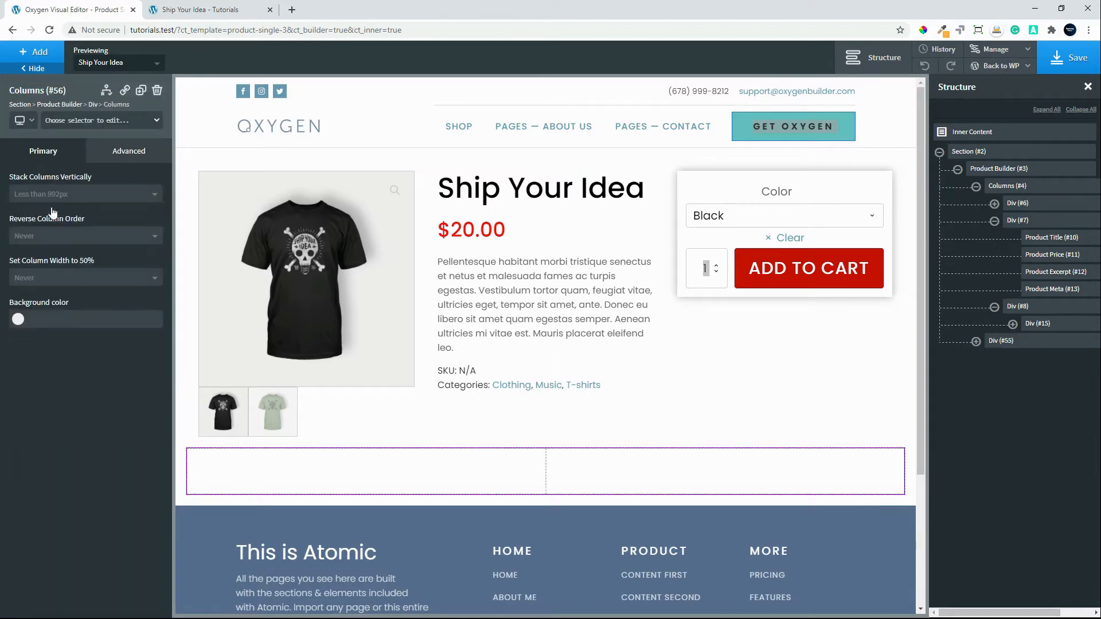
Set the width of the new two-column row's first column div to 33%
{"action": "left_click", "coordinate": [975, 341]}
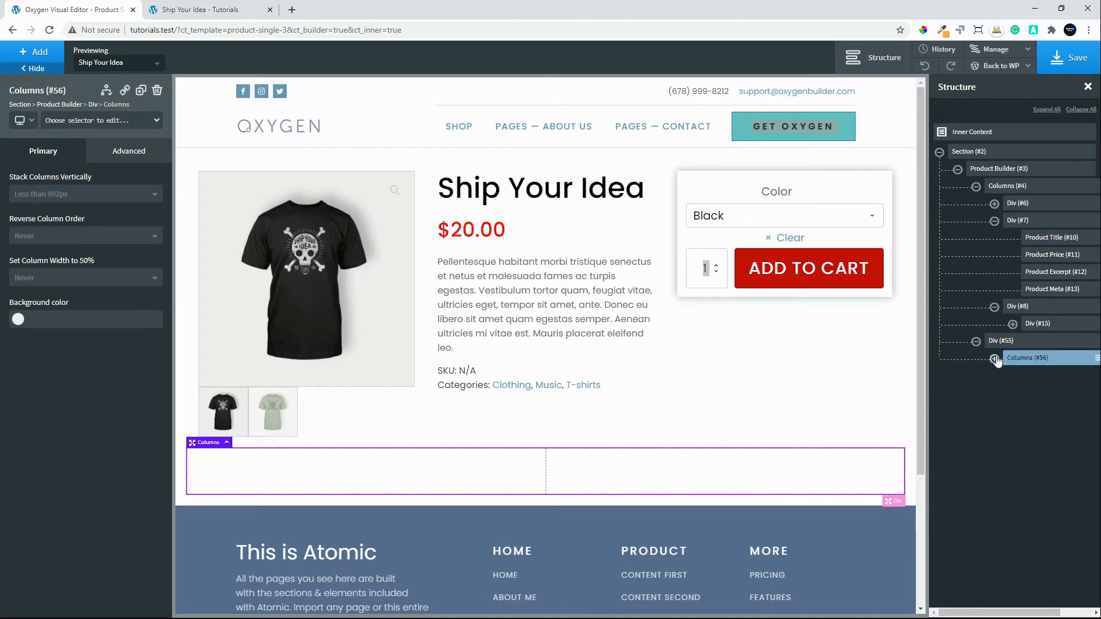
{"action": "left_click", "coordinate": [1039, 378]}
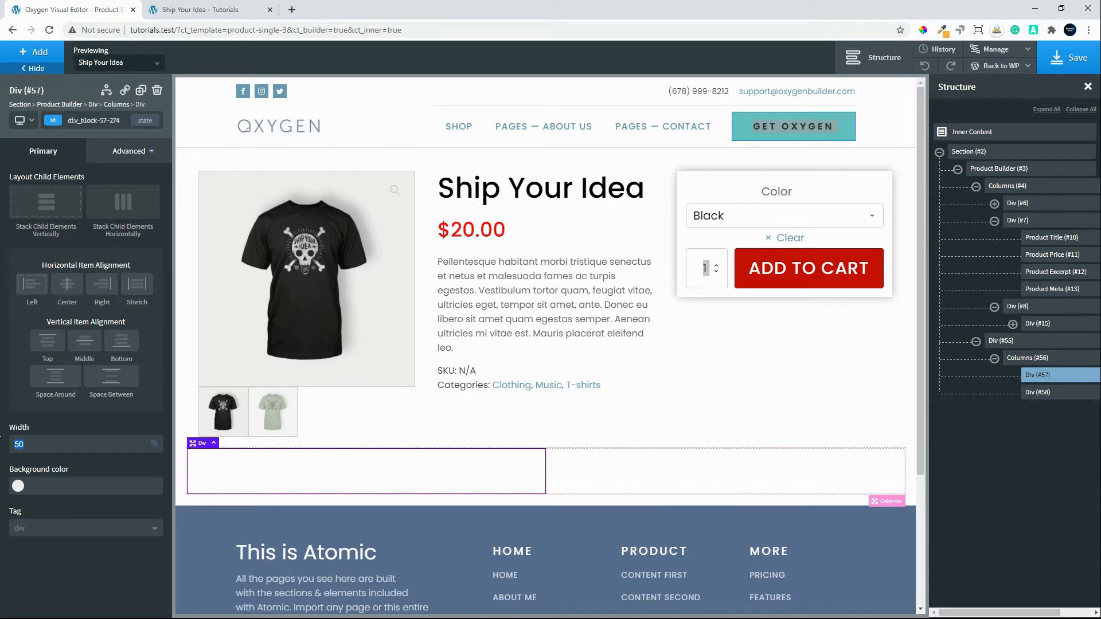
{"action": "type", "text": "33"}
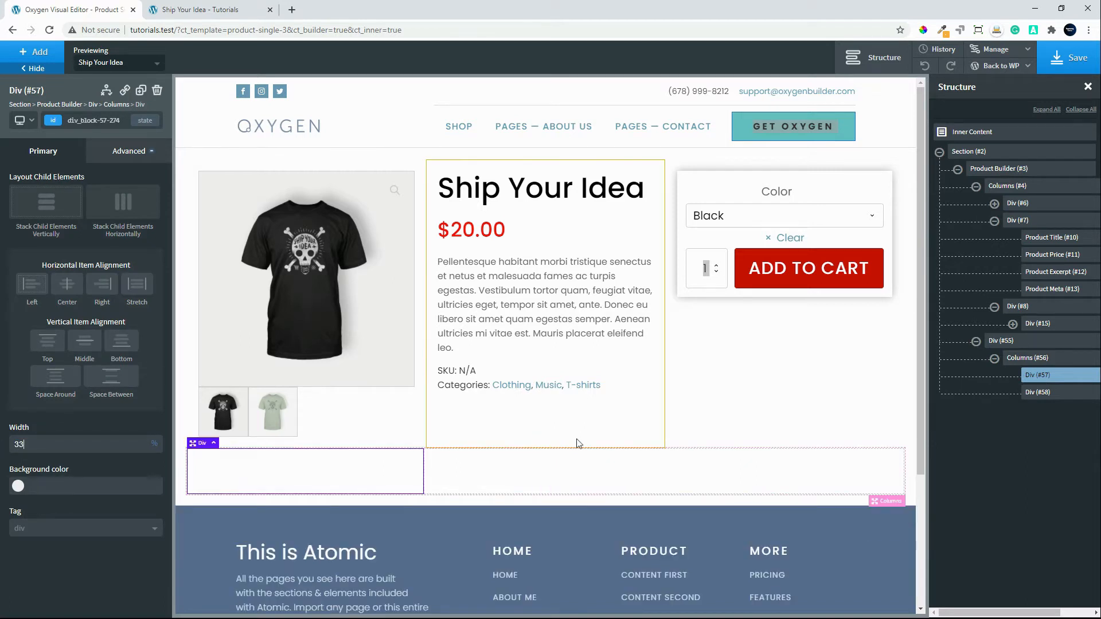
Add a div inside the wider second column, duplicate it, and make the column stack its child elements horizontally
{"action": "left_click", "coordinate": [1036, 393]}
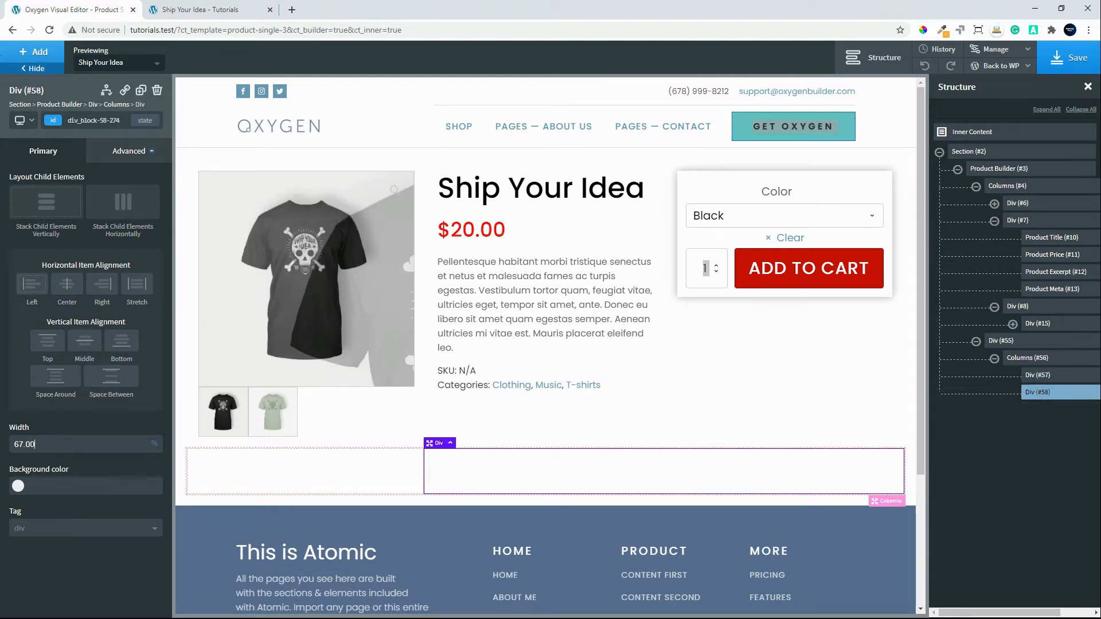
{"action": "left_click", "coordinate": [24, 54]}
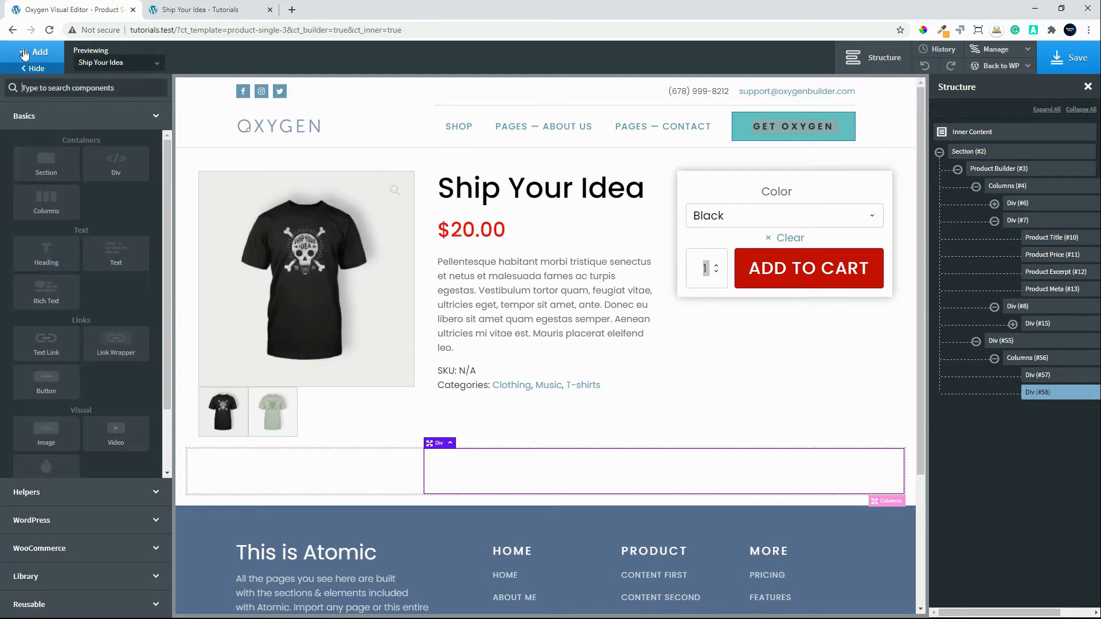
{"action": "left_click", "coordinate": [118, 166]}
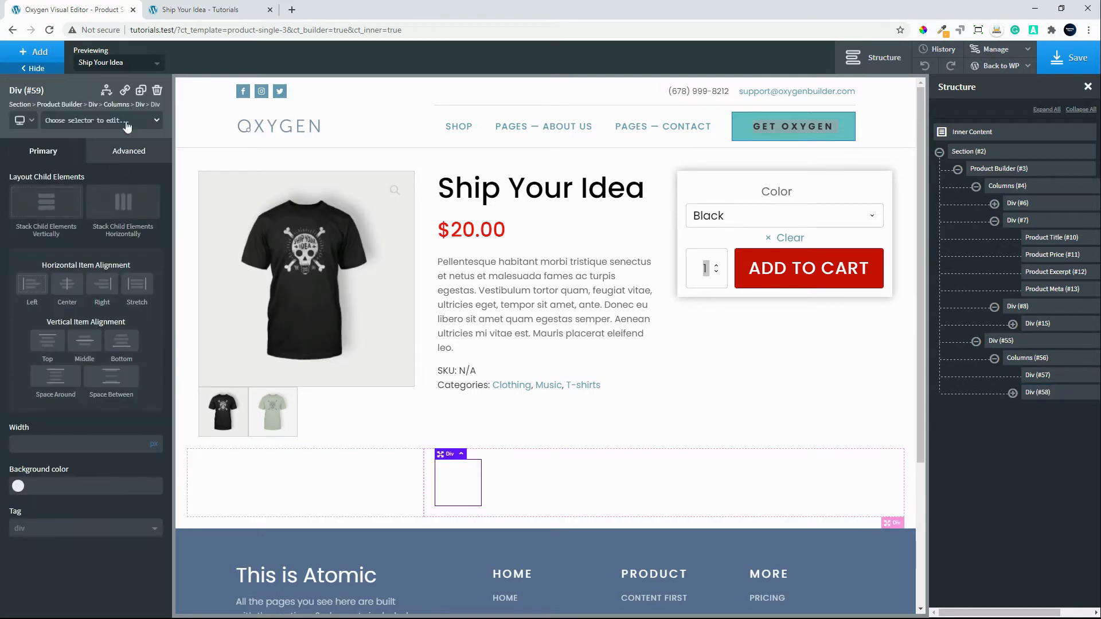
{"action": "left_click", "coordinate": [141, 90]}
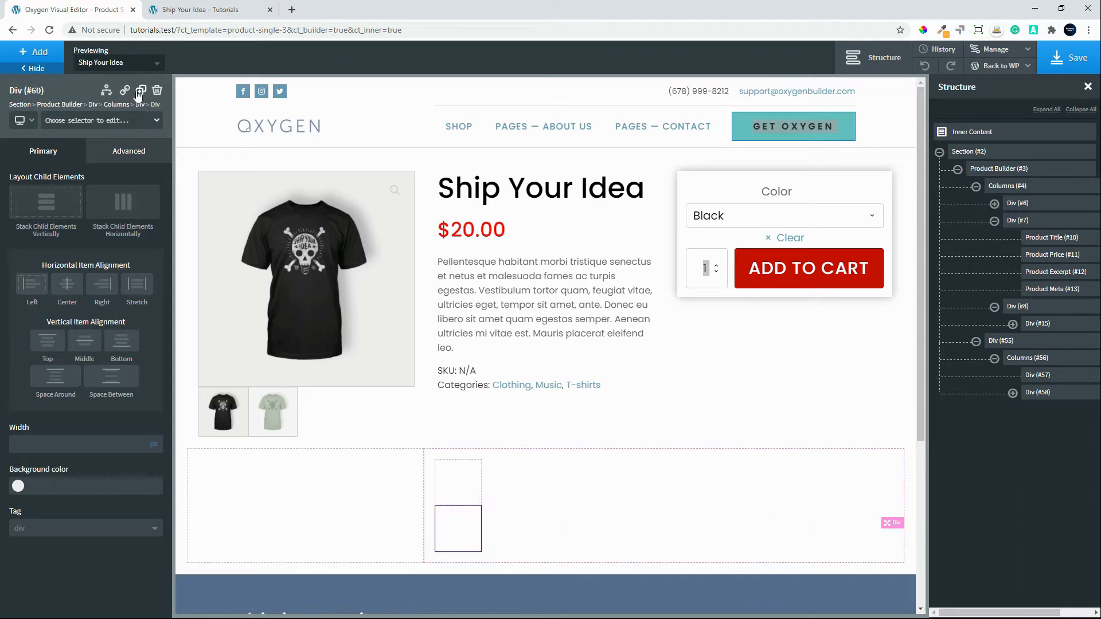
{"action": "left_click", "coordinate": [561, 481]}
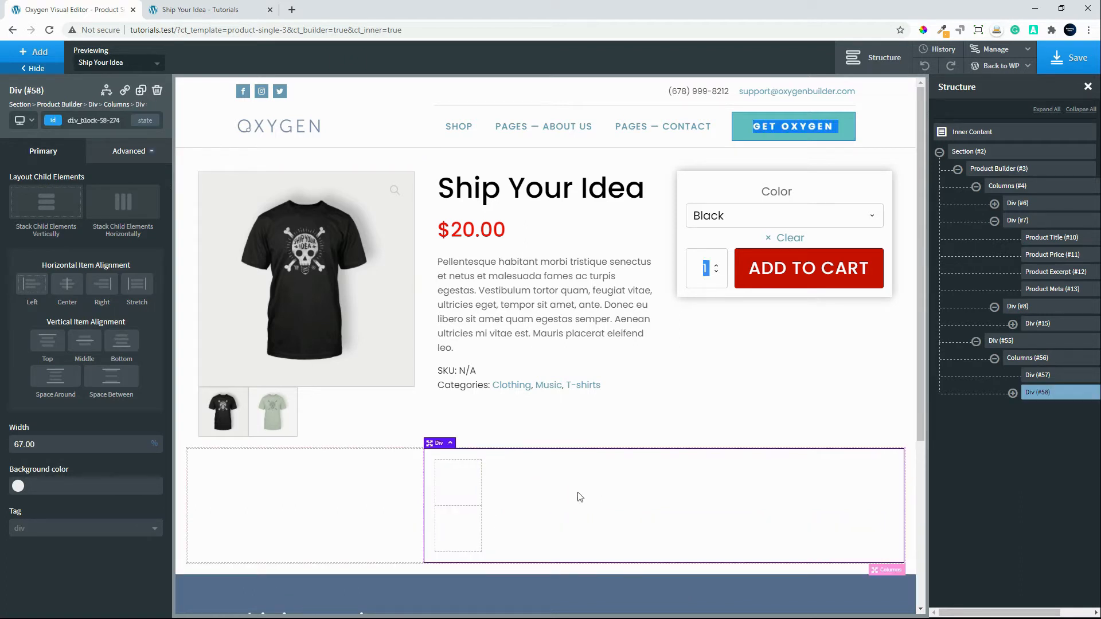
{"action": "left_click", "coordinate": [112, 210]}
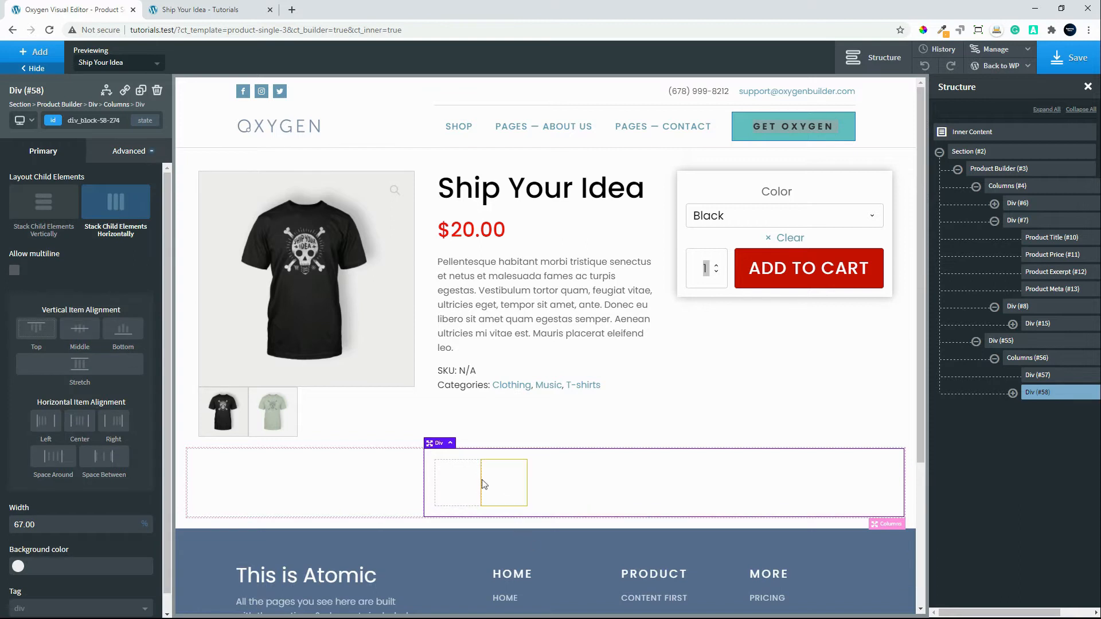
Set the width of the first inner div in the second column to 100%
{"action": "left_click", "coordinate": [462, 489]}
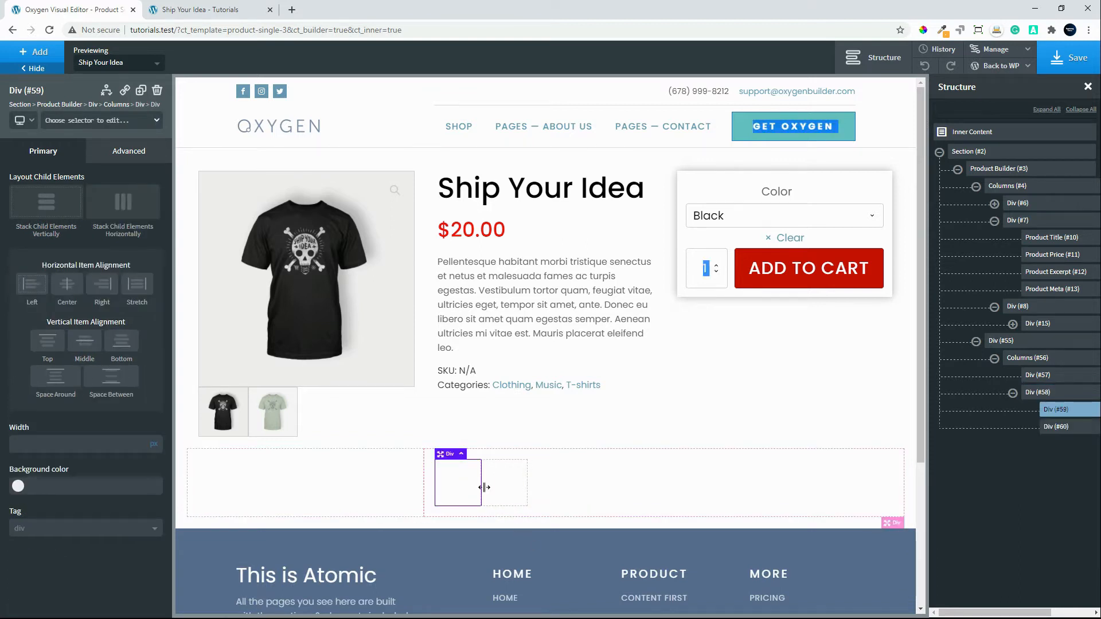
{"action": "left_click", "coordinate": [485, 488]}
{"action": "left_click", "coordinate": [463, 491]}
{"action": "left_click", "coordinate": [153, 450]}
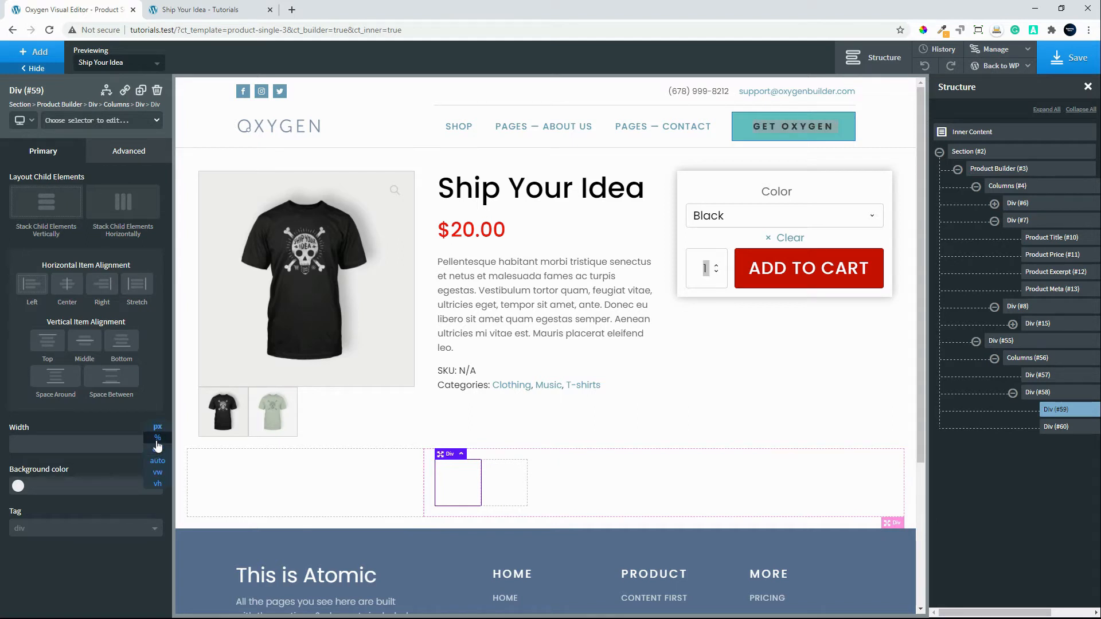
{"action": "left_click", "coordinate": [156, 443]}
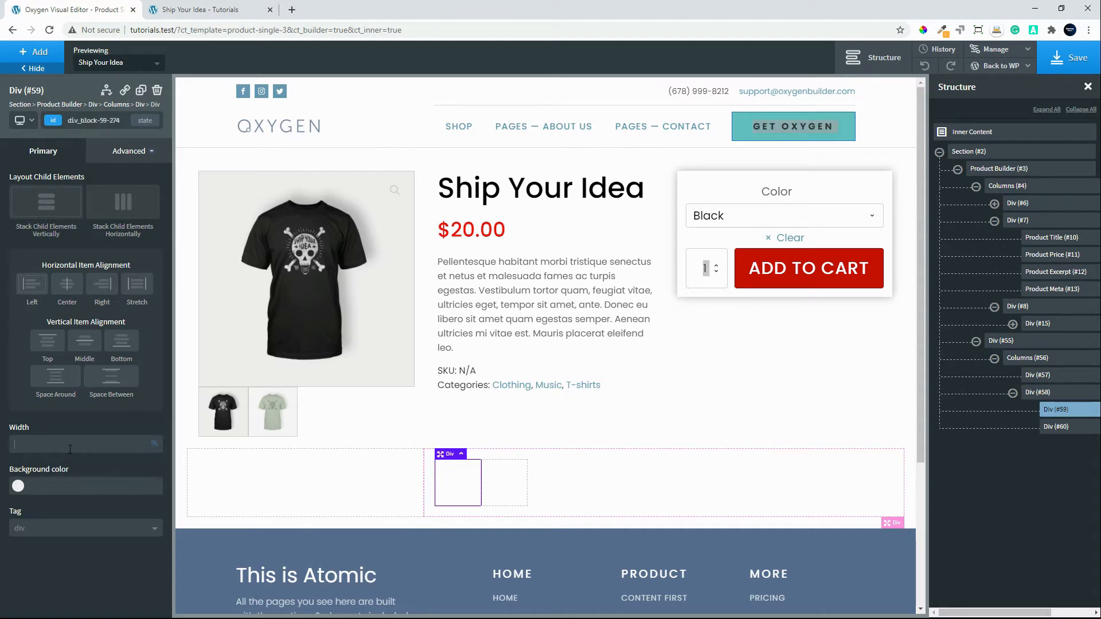
{"action": "type", "text": "100"}
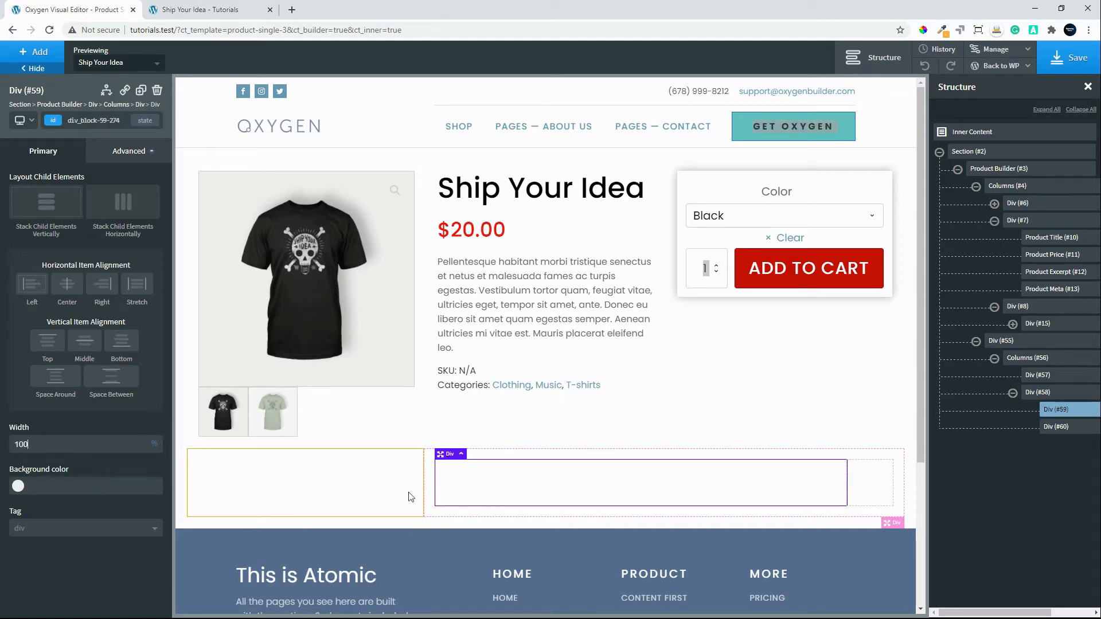
Set the second inner div's width to 100% and reselect its parent column div
{"action": "left_click", "coordinate": [870, 479]}
{"action": "left_click", "coordinate": [155, 442]}
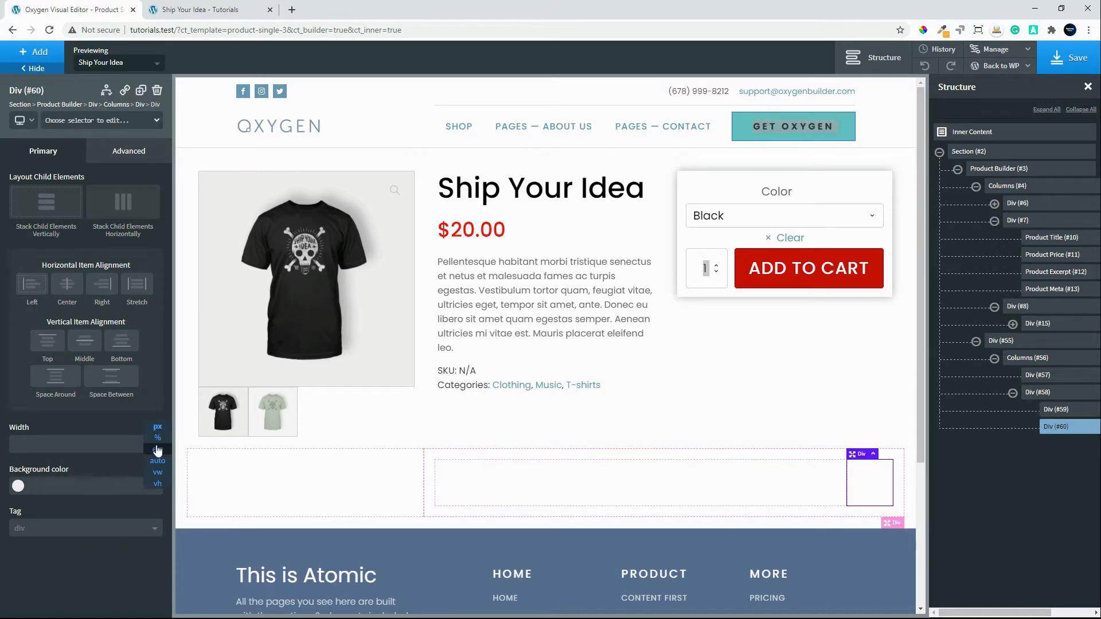
{"action": "left_click", "coordinate": [157, 438]}
{"action": "type", "text": "1"}
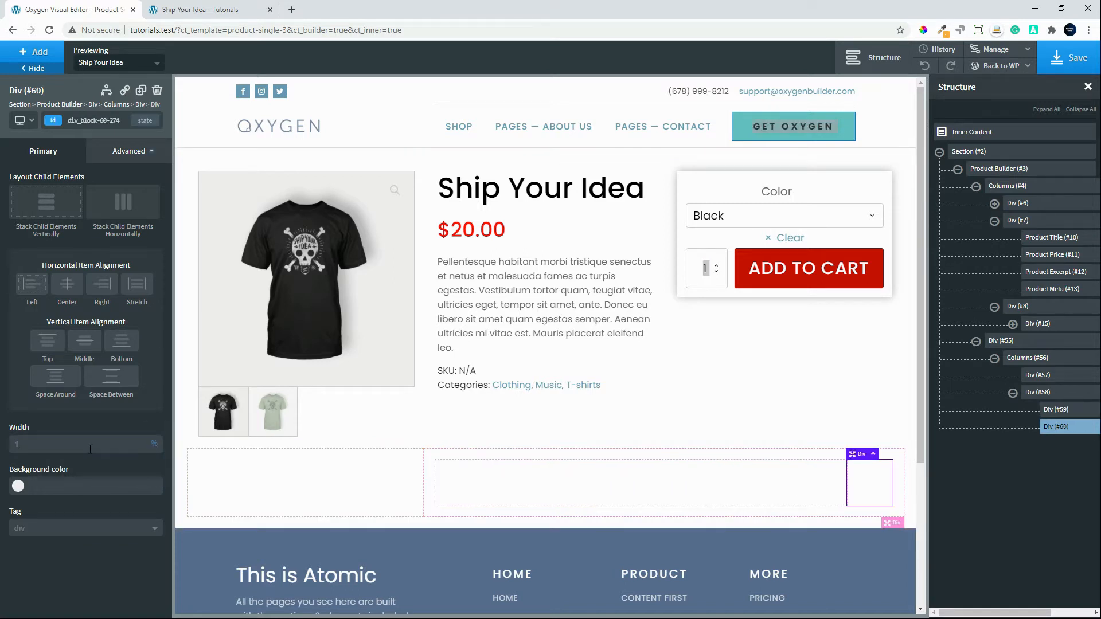
{"action": "type", "text": "00"}
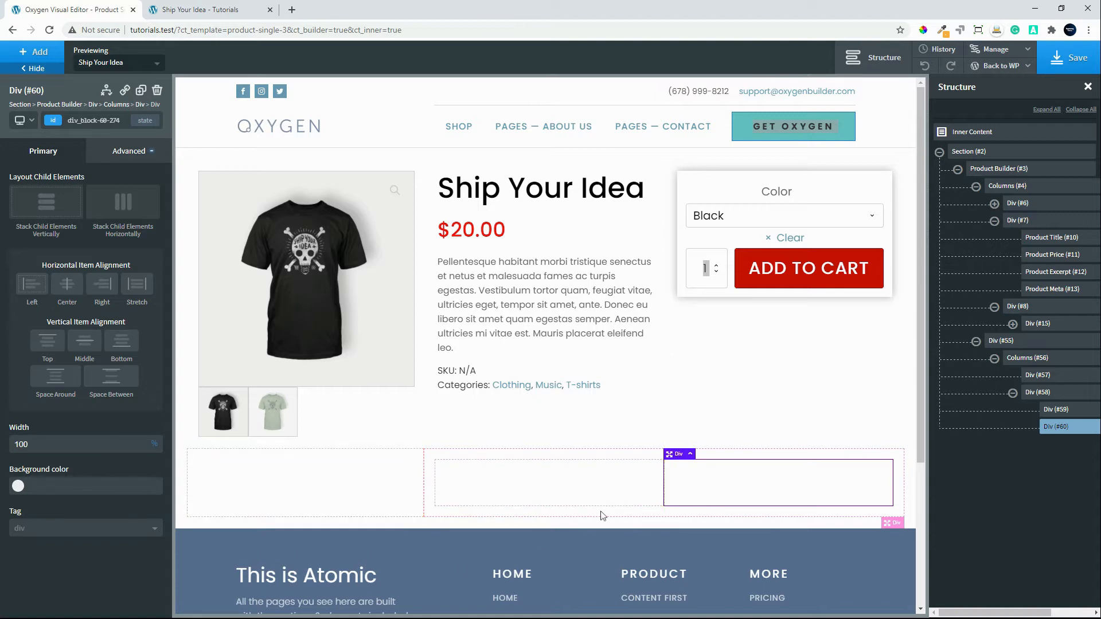
{"action": "left_click", "coordinate": [1043, 392]}
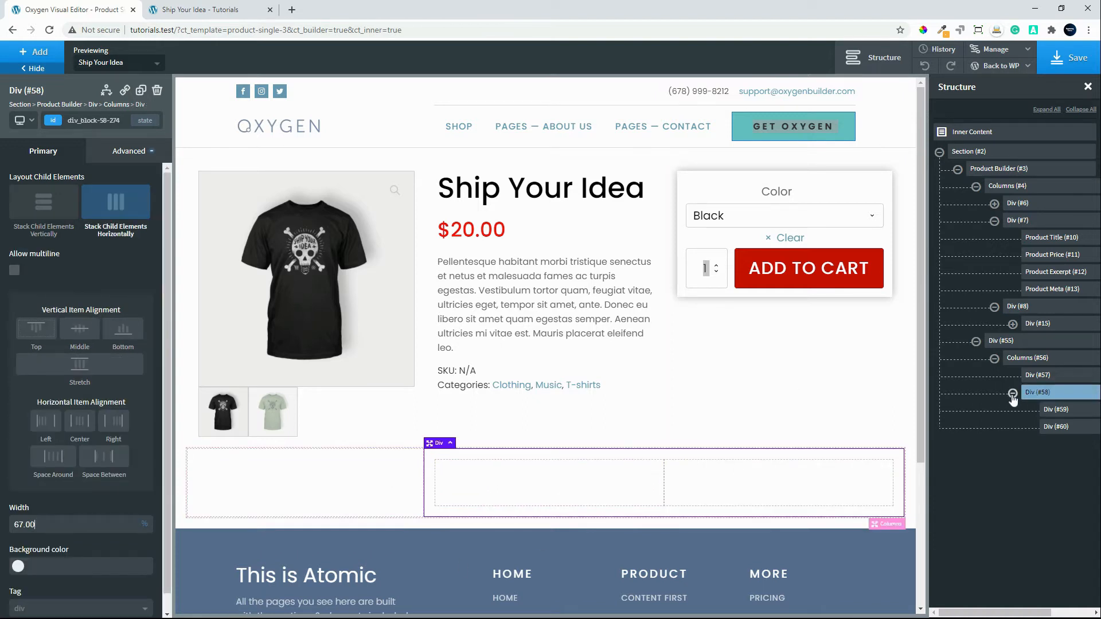
Add a third div inside the wider second column, after its two inner divs
{"action": "left_click", "coordinate": [1012, 394]}
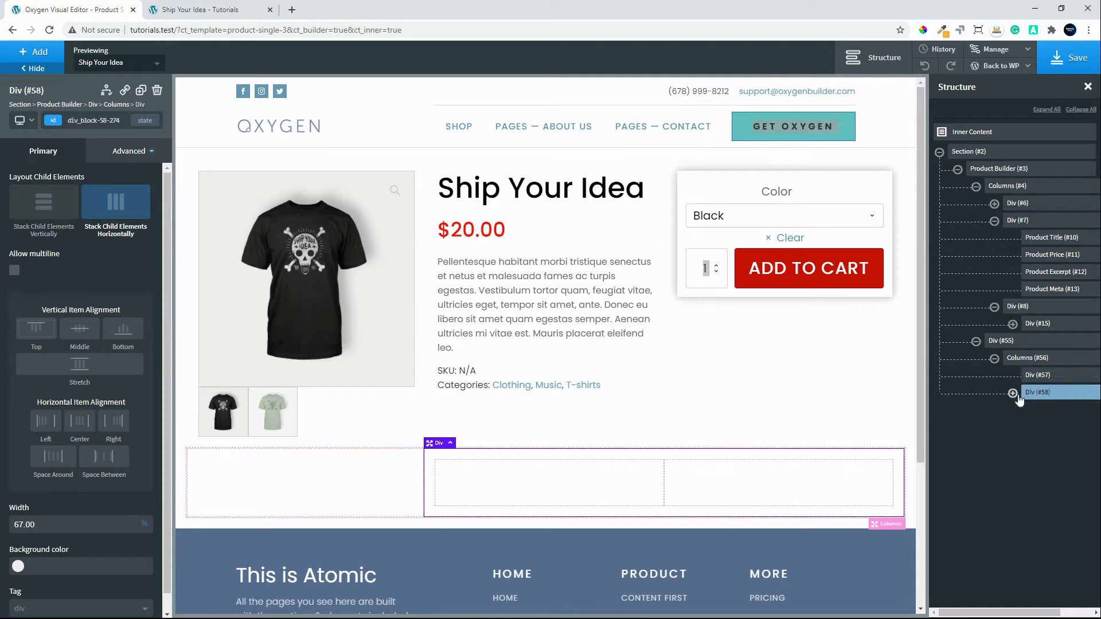
{"action": "left_click", "coordinate": [1013, 394]}
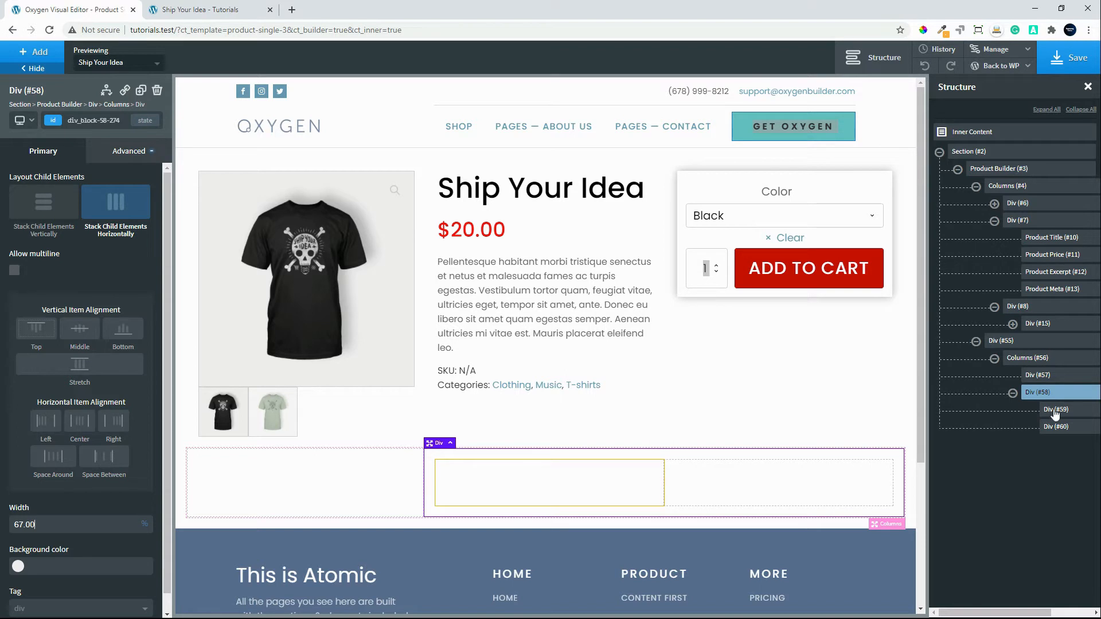
{"action": "left_click", "coordinate": [34, 52]}
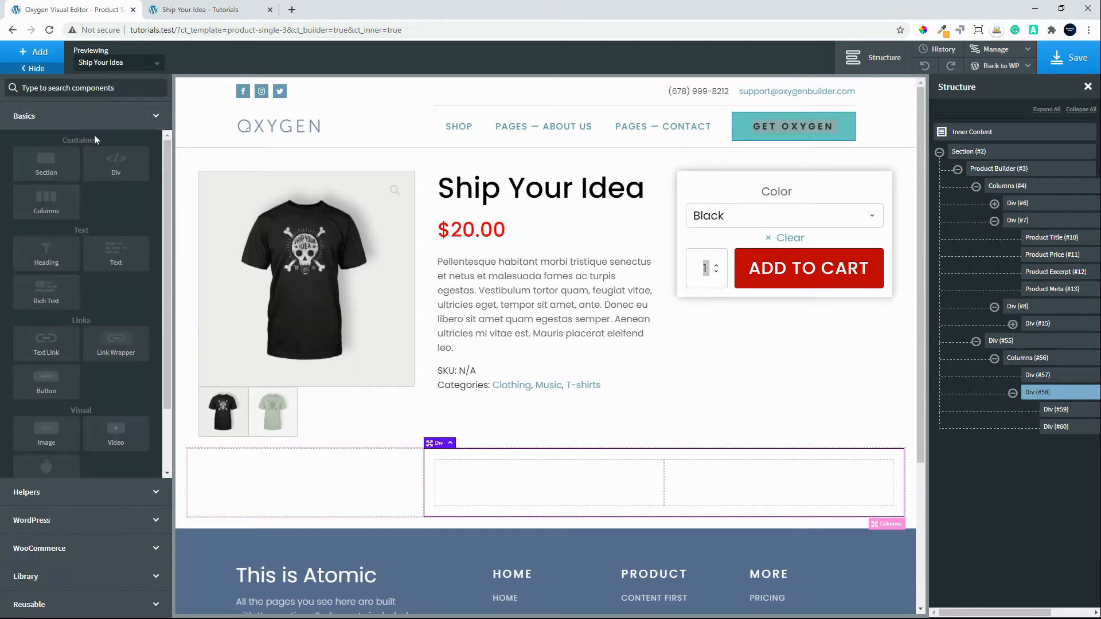
{"action": "left_click", "coordinate": [120, 172]}
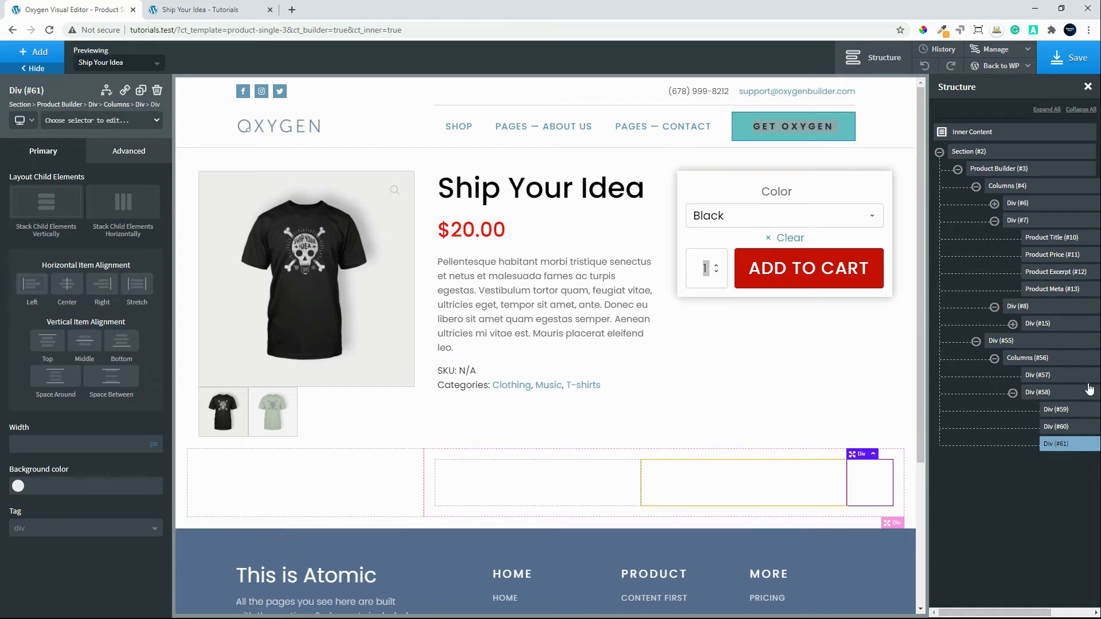
Wrap the second column's first inner div in a new div and move the second inner div into that wrapper
{"action": "scroll", "coordinate": [1072, 434], "scroll_direction": "right", "scroll_amount": 2}
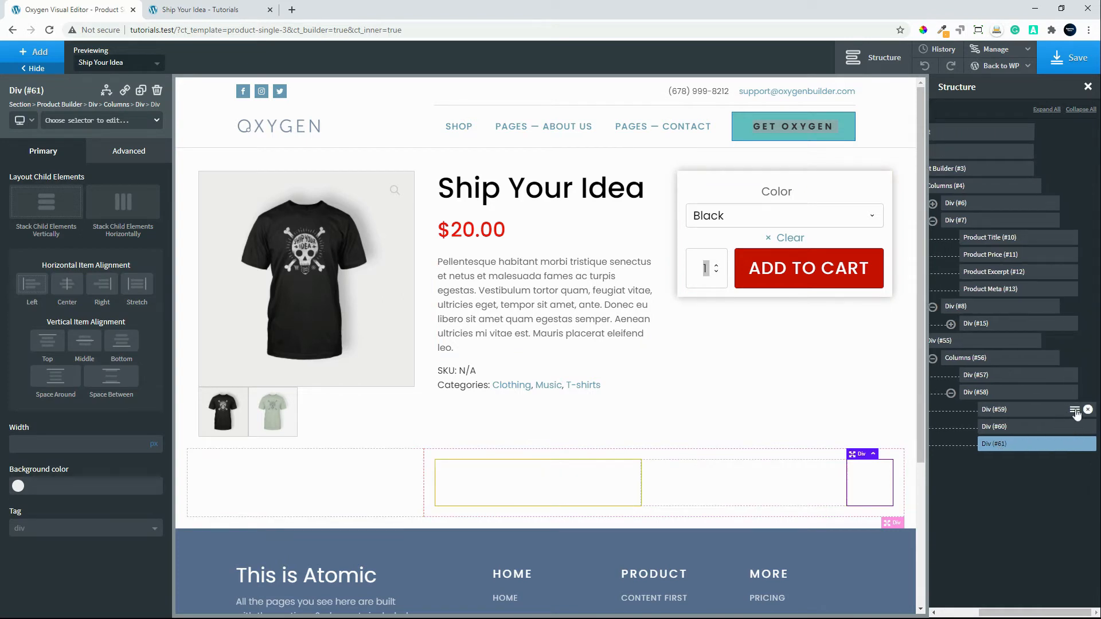
{"action": "left_click", "coordinate": [1075, 411]}
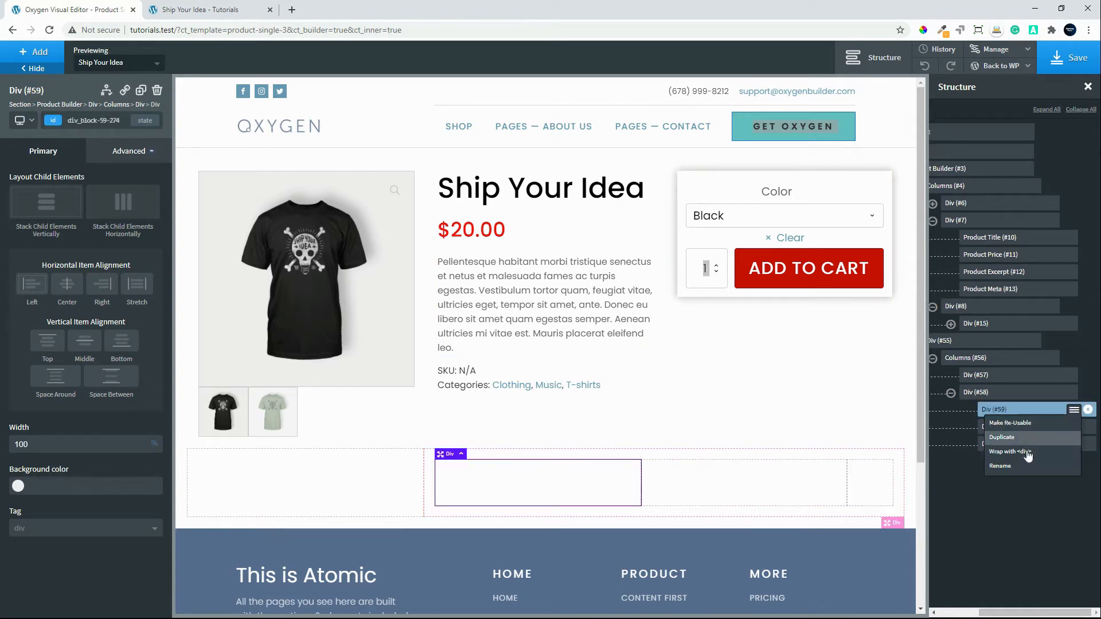
{"action": "left_click", "coordinate": [1026, 453]}
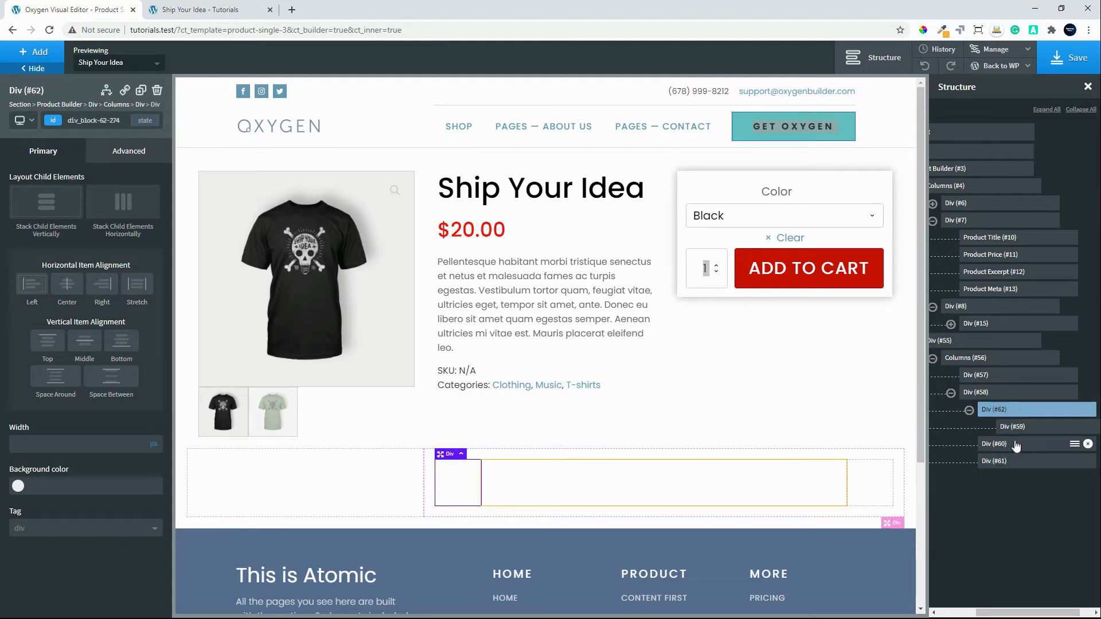
{"action": "left_click_drag", "start_coordinate": [1026, 444], "coordinate": [1036, 431]}
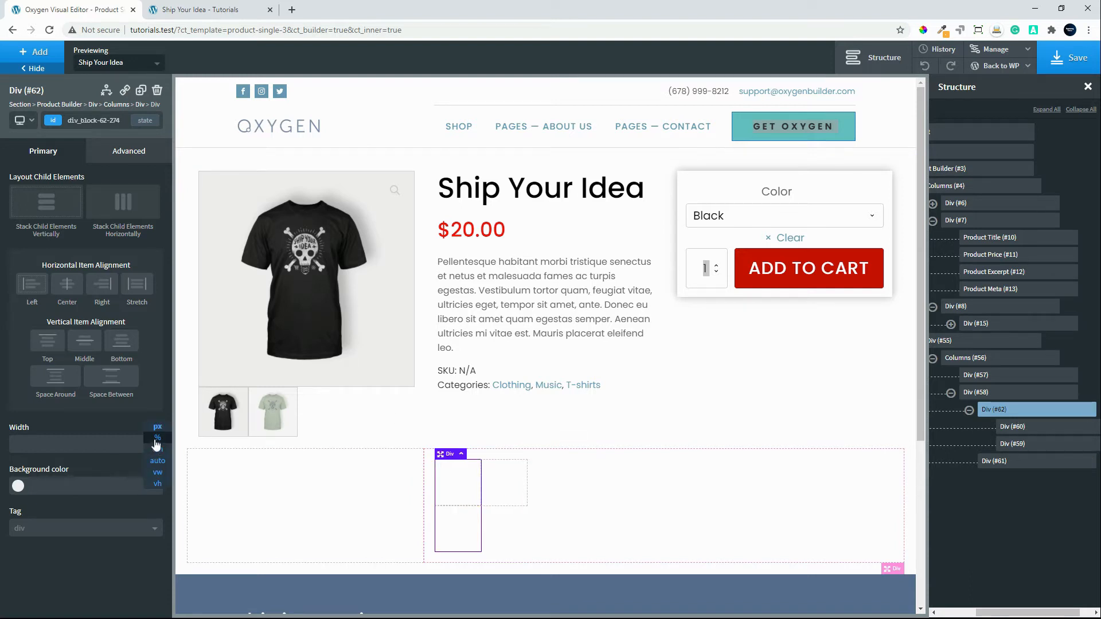
Set the width of the wrapper div around the two inner divs to 100%
{"action": "left_click", "coordinate": [156, 443]}
{"action": "left_click", "coordinate": [105, 447]}
{"action": "type", "text": "100"}
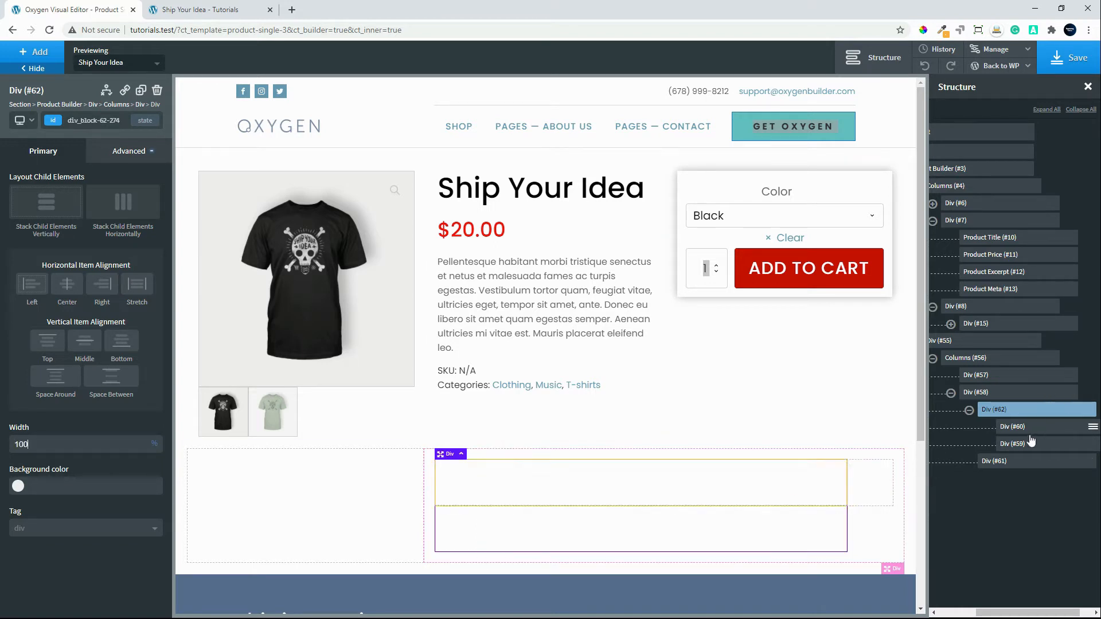
Make the wrapper div stack its two inner divs horizontally
{"action": "left_click", "coordinate": [1000, 462]}
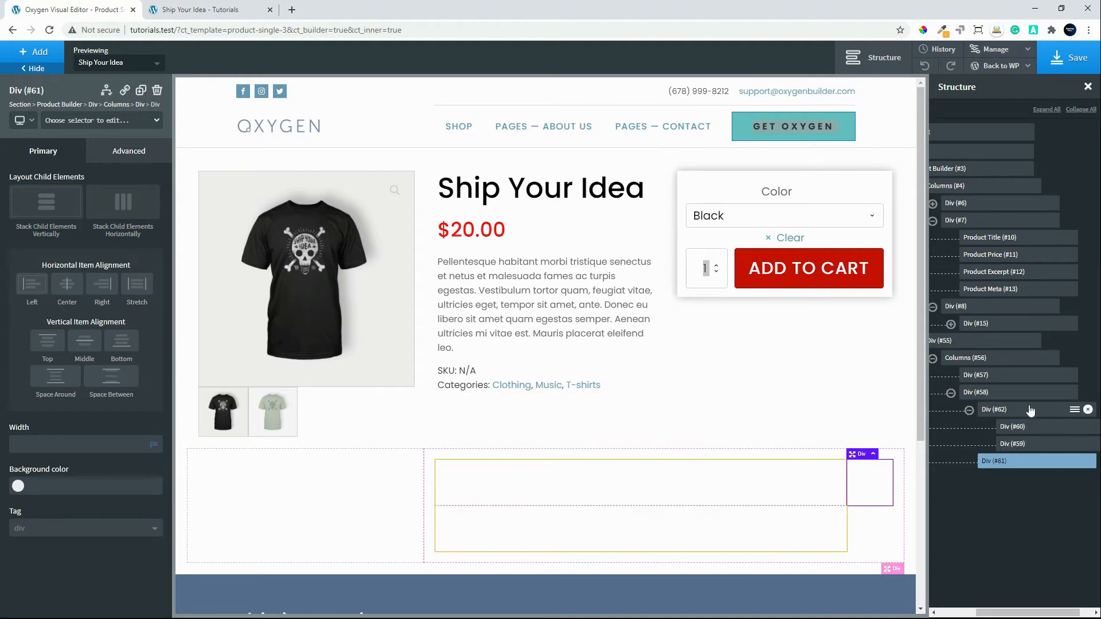
{"action": "left_click", "coordinate": [1025, 429]}
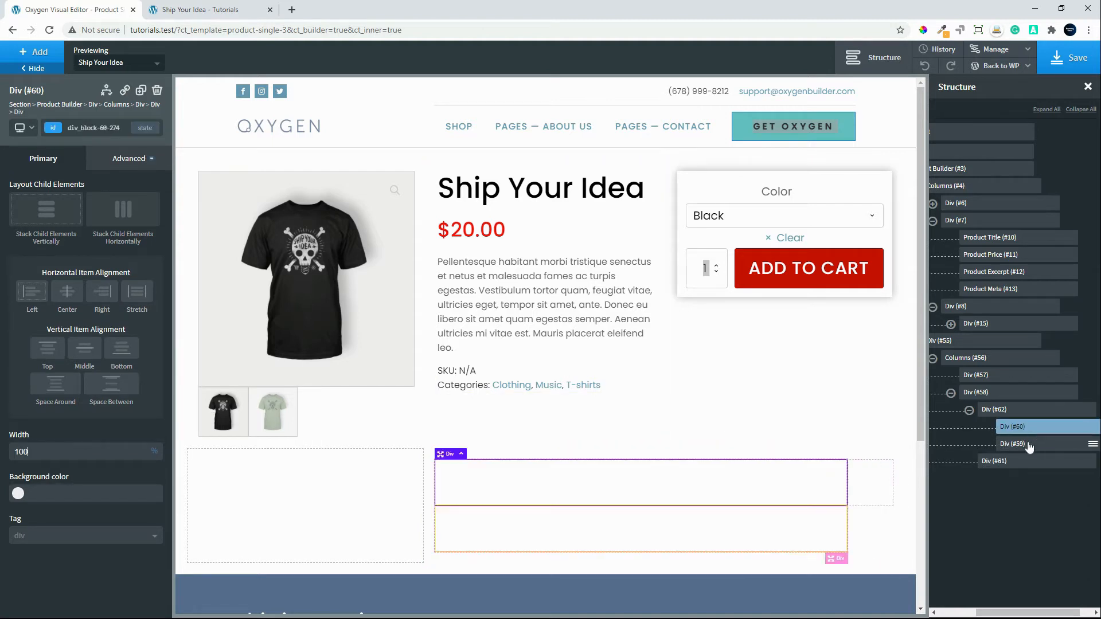
{"action": "left_click", "coordinate": [1025, 445]}
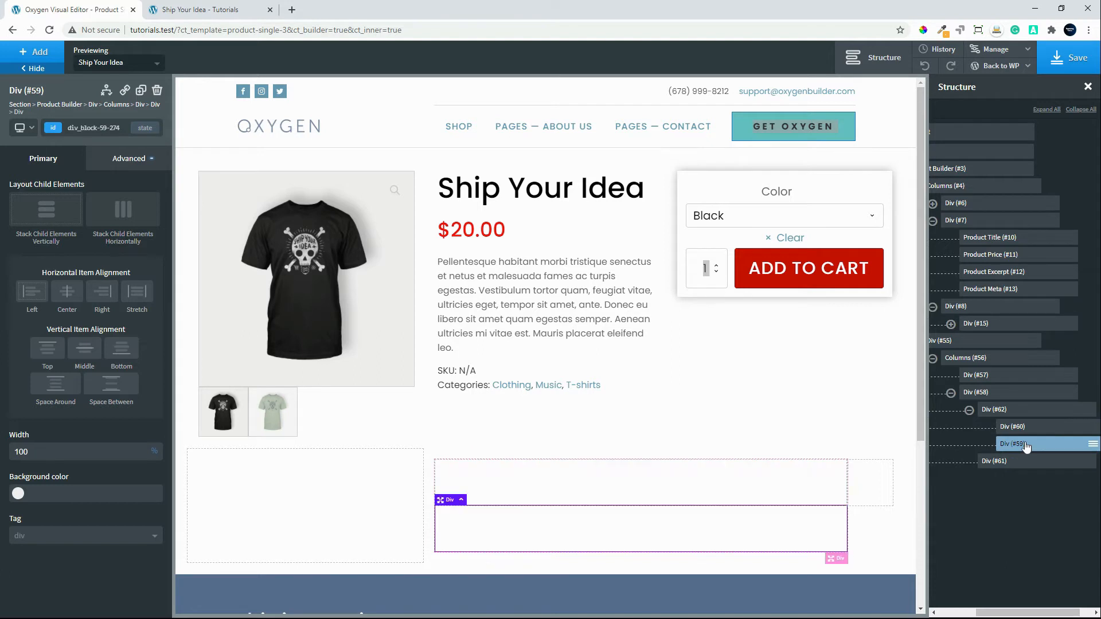
{"action": "left_click", "coordinate": [1028, 410]}
{"action": "left_click", "coordinate": [156, 445]}
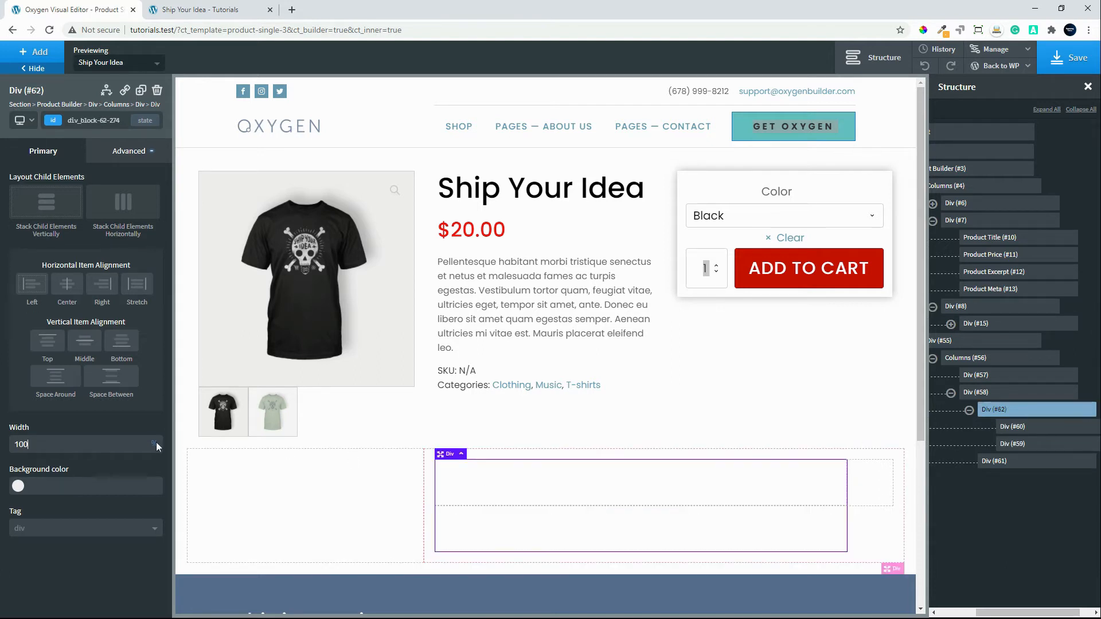
{"action": "left_click", "coordinate": [123, 202]}
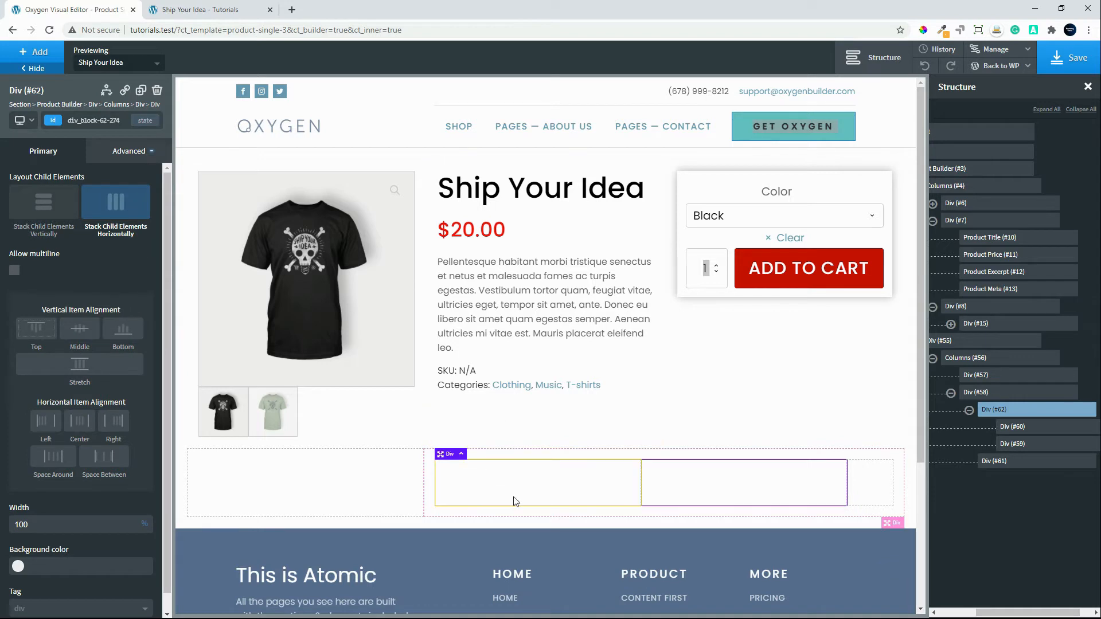
Make the second column stack its child elements vertically and set the width of the third div, below the wrapper, to 100%
{"action": "left_click", "coordinate": [983, 393]}
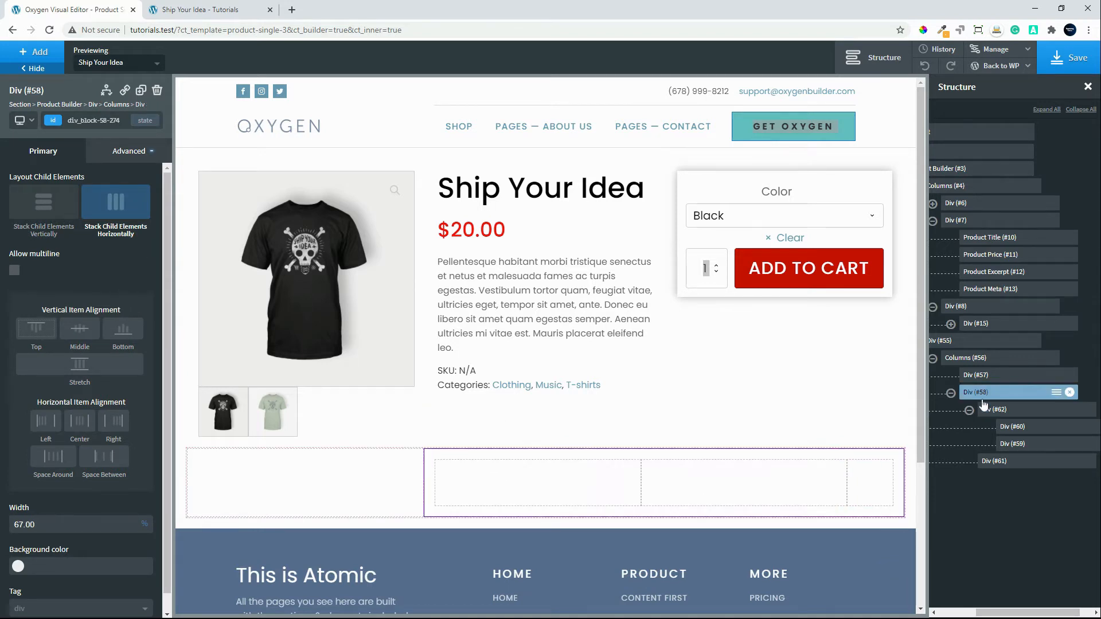
{"action": "left_click", "coordinate": [49, 206]}
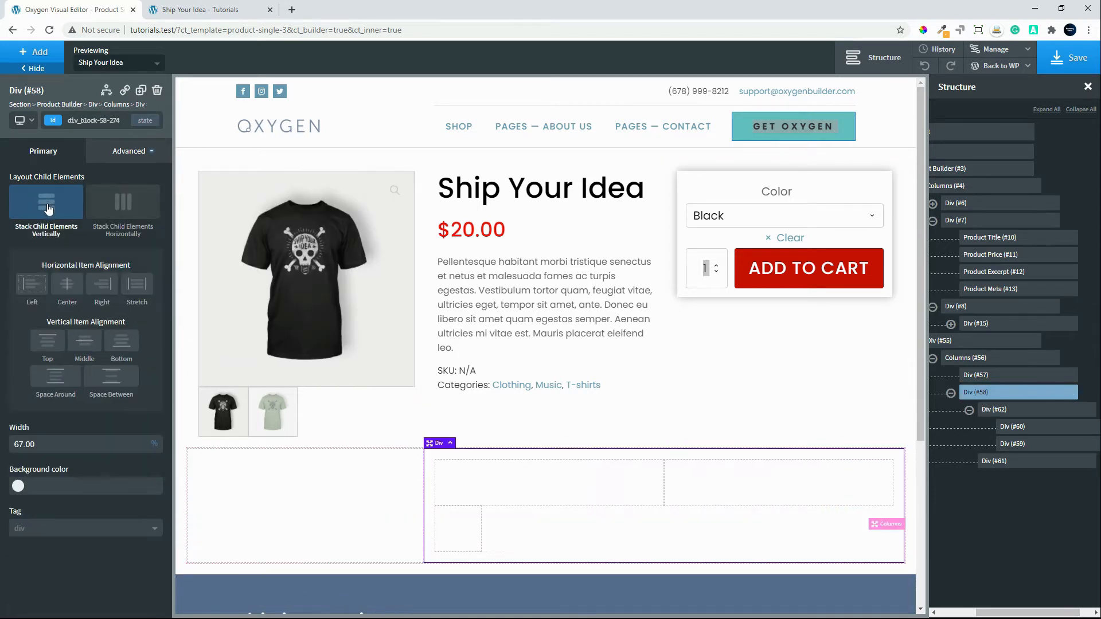
{"action": "left_click", "coordinate": [453, 536]}
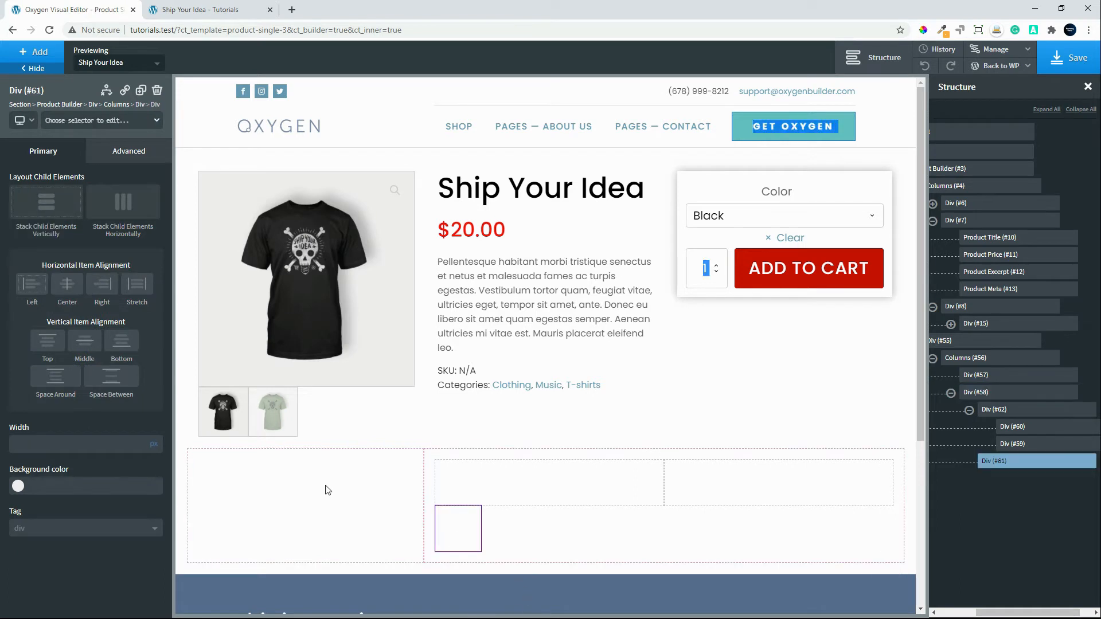
{"action": "left_click", "coordinate": [154, 449]}
{"action": "left_click", "coordinate": [157, 446]}
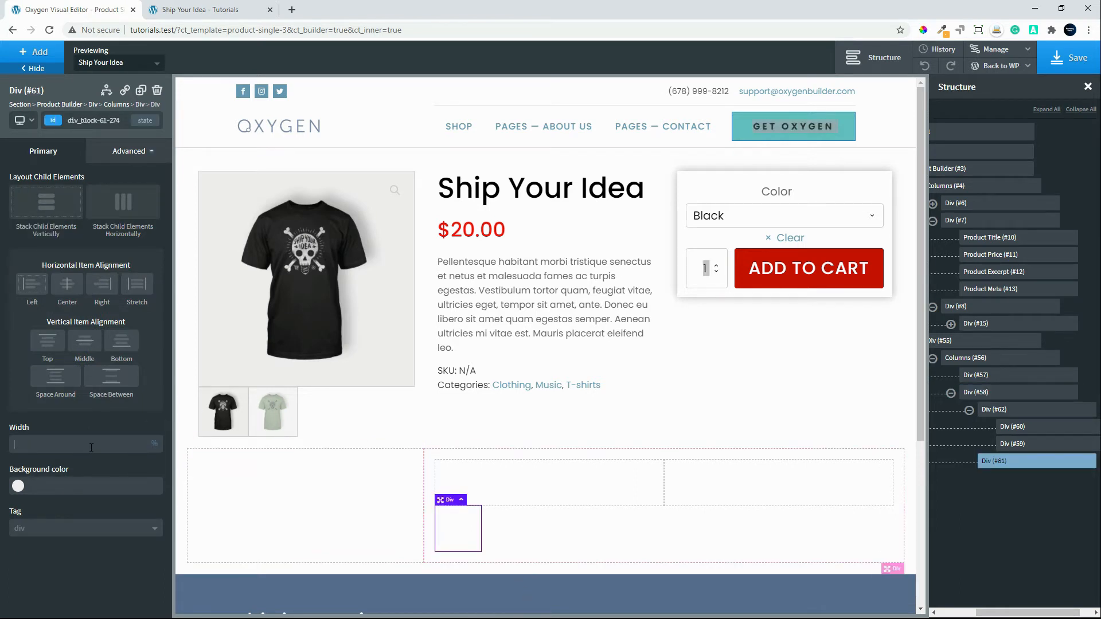
{"action": "left_click", "coordinate": [92, 447]}
{"action": "type", "text": "100"}
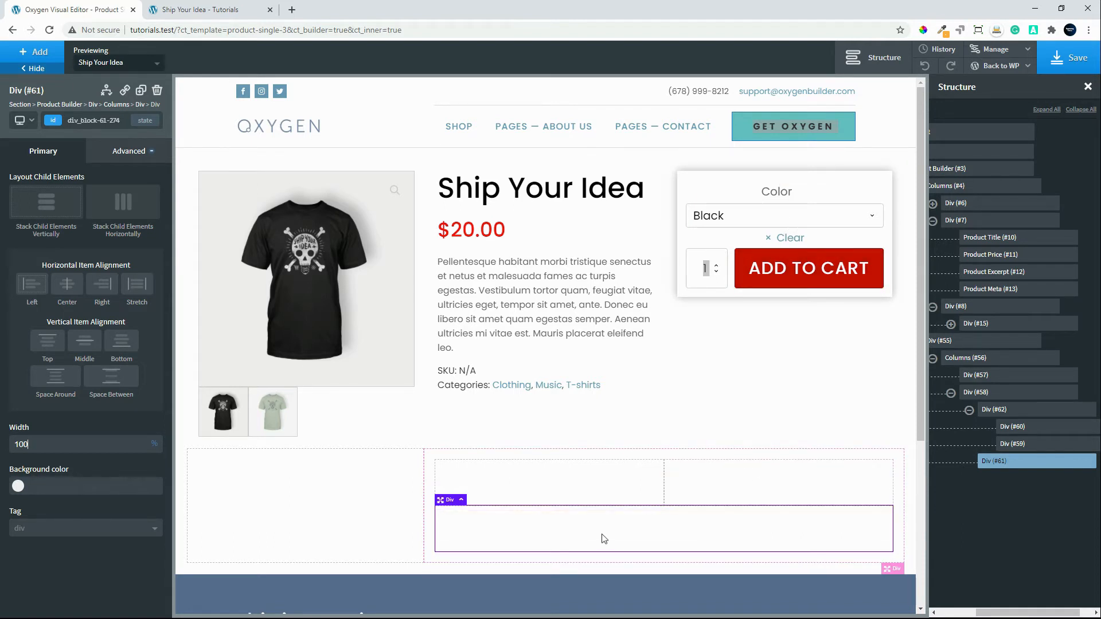
Move the product images into the new row's first column and the add-to-cart box into the wrapper's second inner div
{"action": "left_click", "coordinate": [280, 294]}
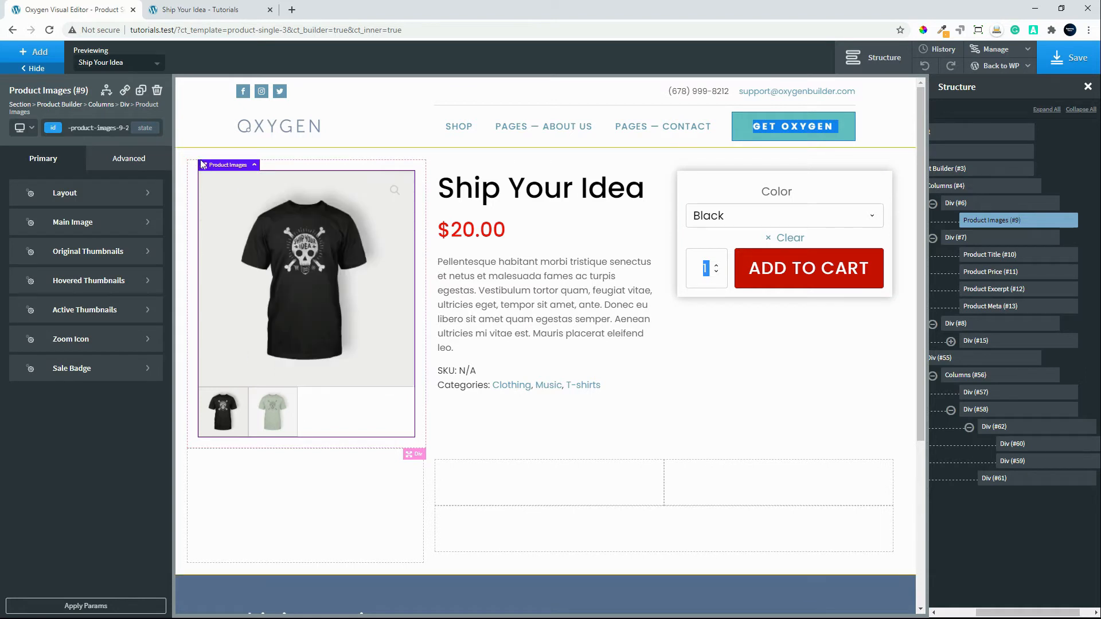
{"action": "left_click_drag", "start_coordinate": [204, 165], "coordinate": [345, 541]}
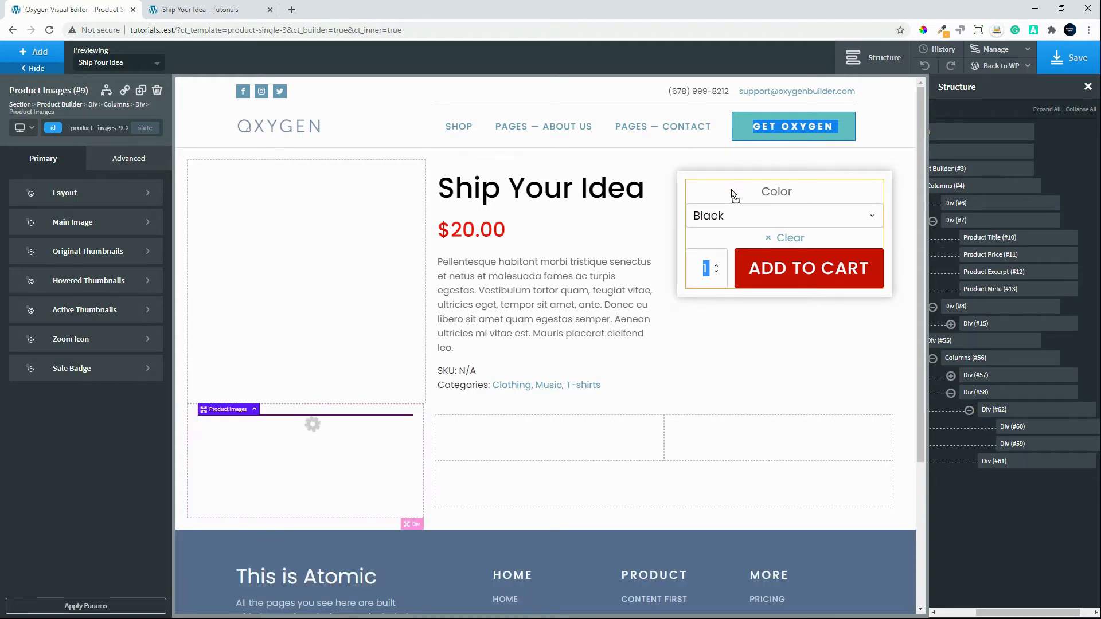
{"action": "left_click", "coordinate": [690, 181]}
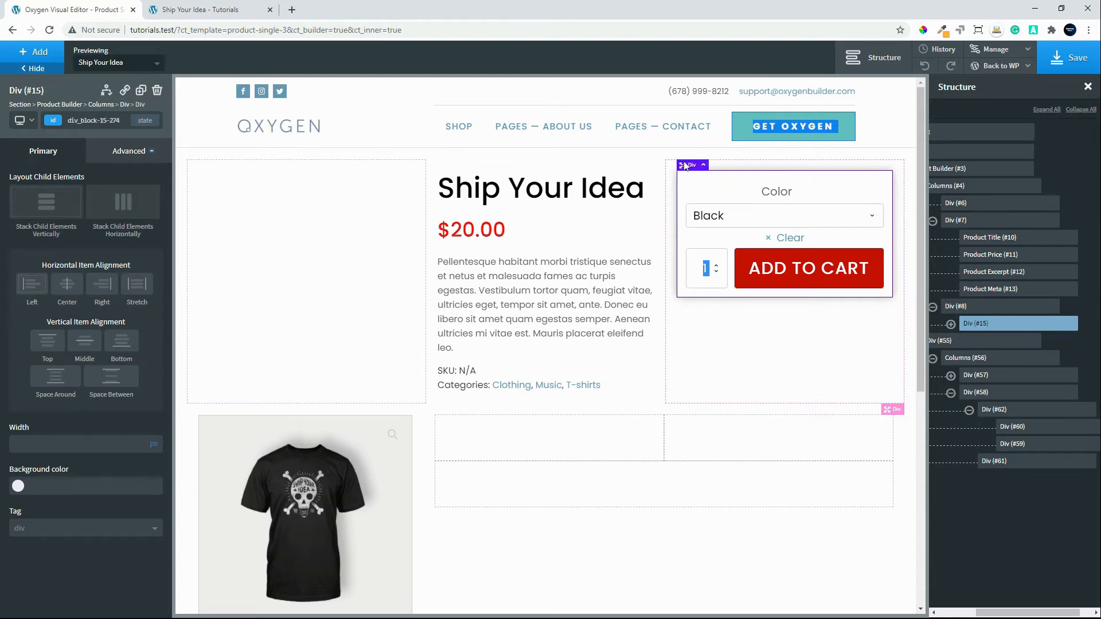
{"action": "left_click_drag", "start_coordinate": [683, 166], "coordinate": [794, 450]}
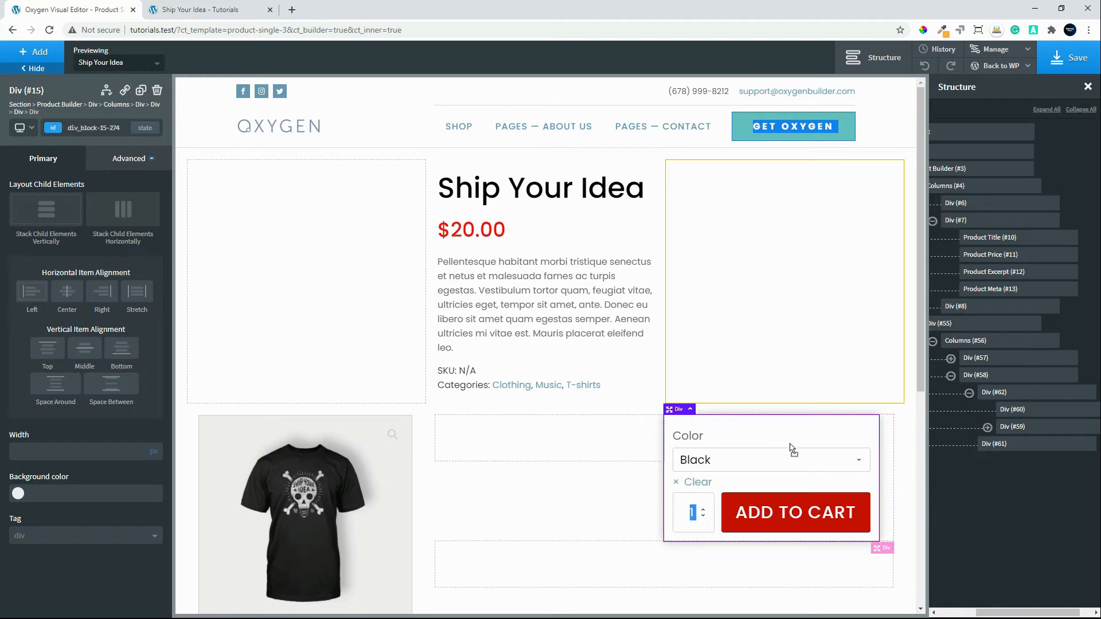
Move the product title, price, excerpt and meta, in that order, into the wrapper's first inner div
{"action": "left_click", "coordinate": [482, 184]}
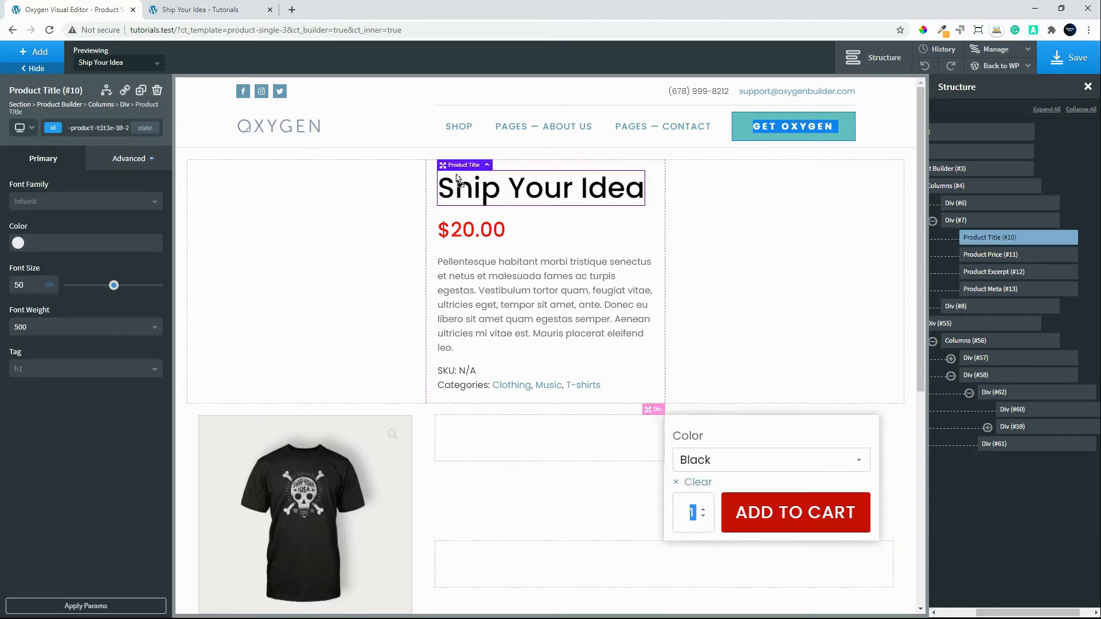
{"action": "left_click_drag", "start_coordinate": [445, 167], "coordinate": [474, 401]}
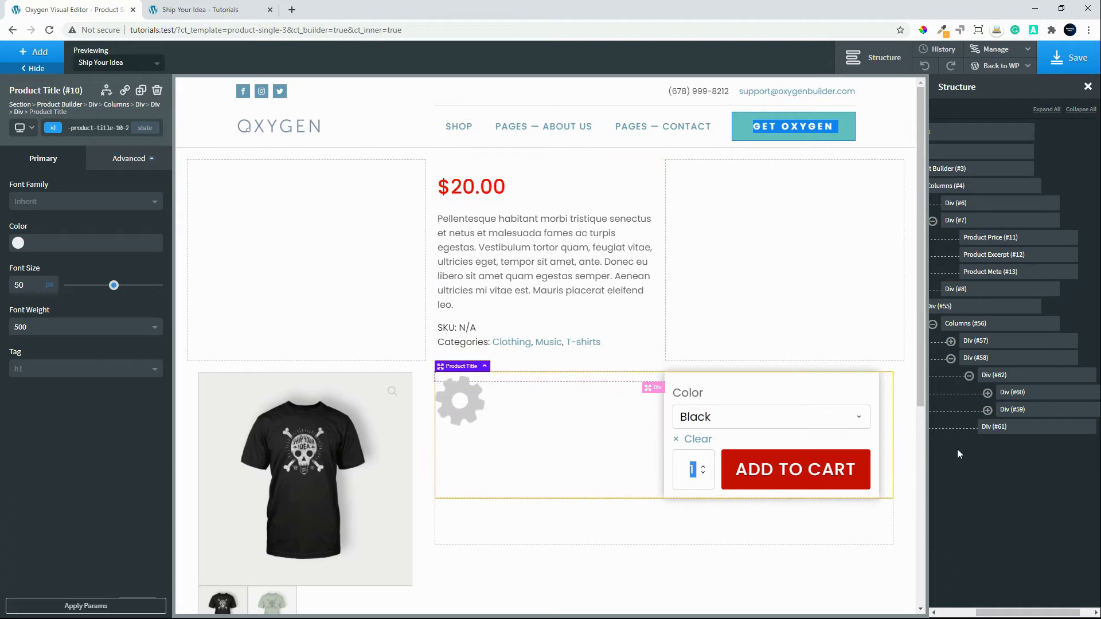
{"action": "left_click", "coordinate": [988, 393]}
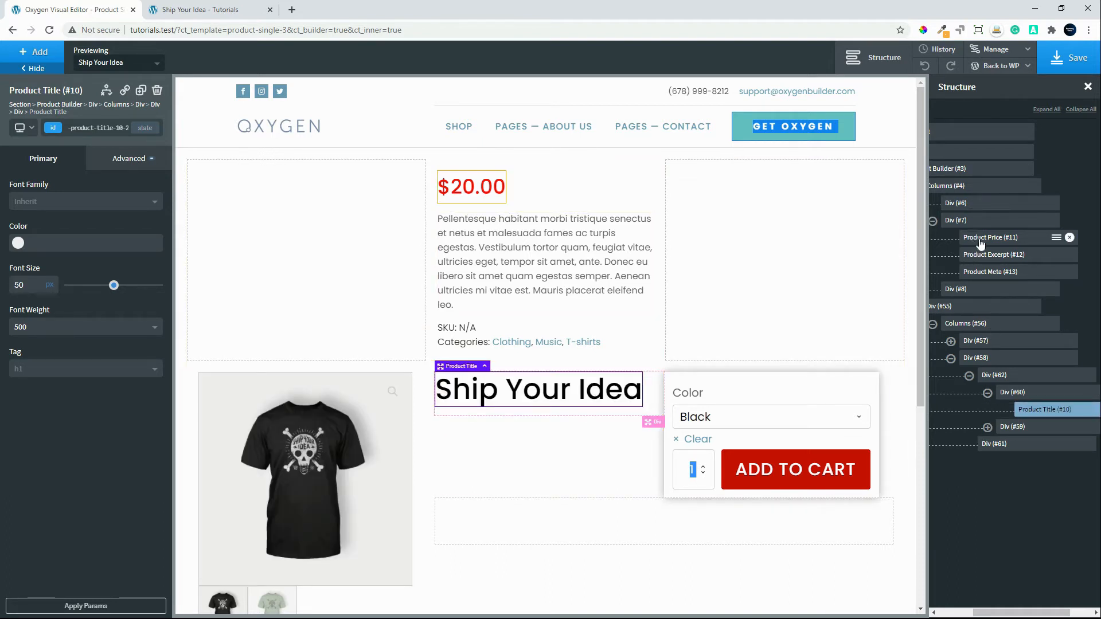
{"action": "left_click_drag", "start_coordinate": [980, 243], "coordinate": [1045, 420]}
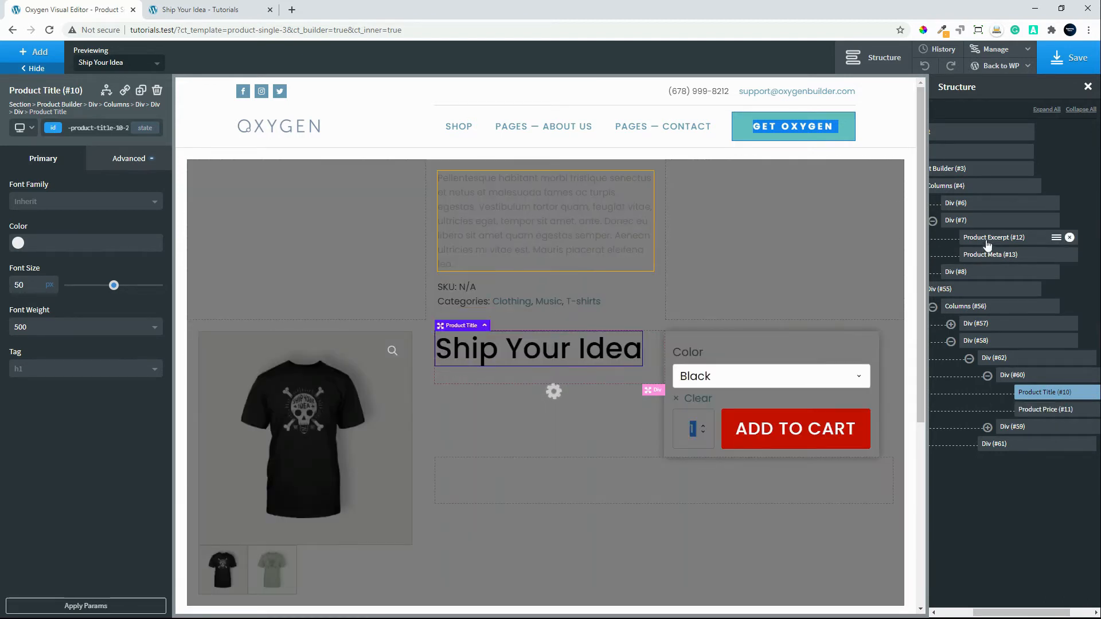
{"action": "left_click_drag", "start_coordinate": [987, 245], "coordinate": [1049, 413]}
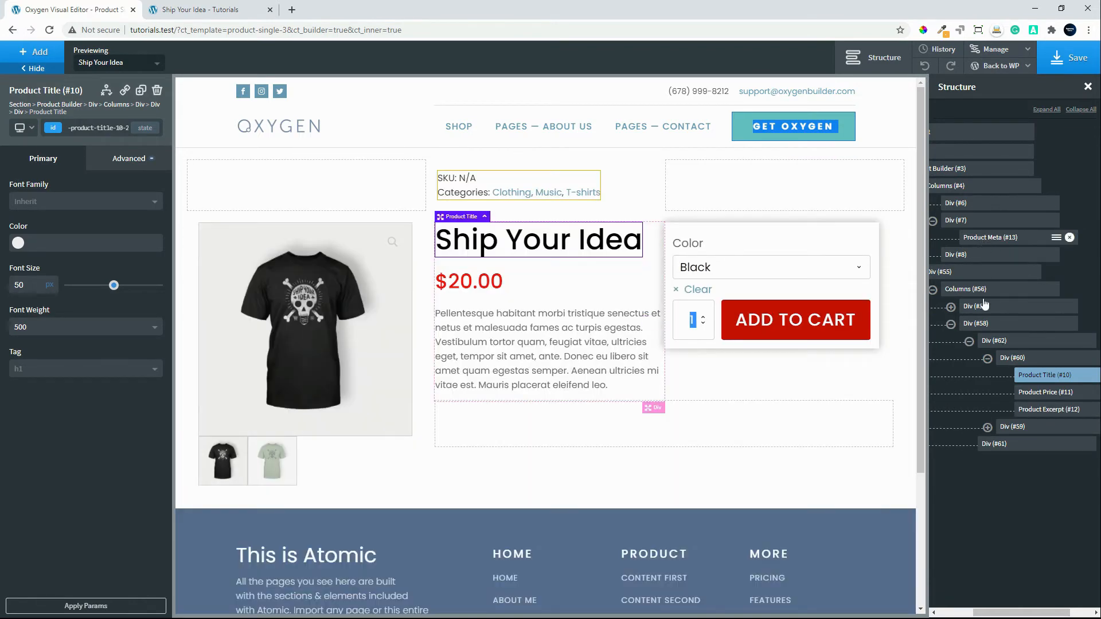
{"action": "left_click_drag", "start_coordinate": [985, 241], "coordinate": [1049, 413]}
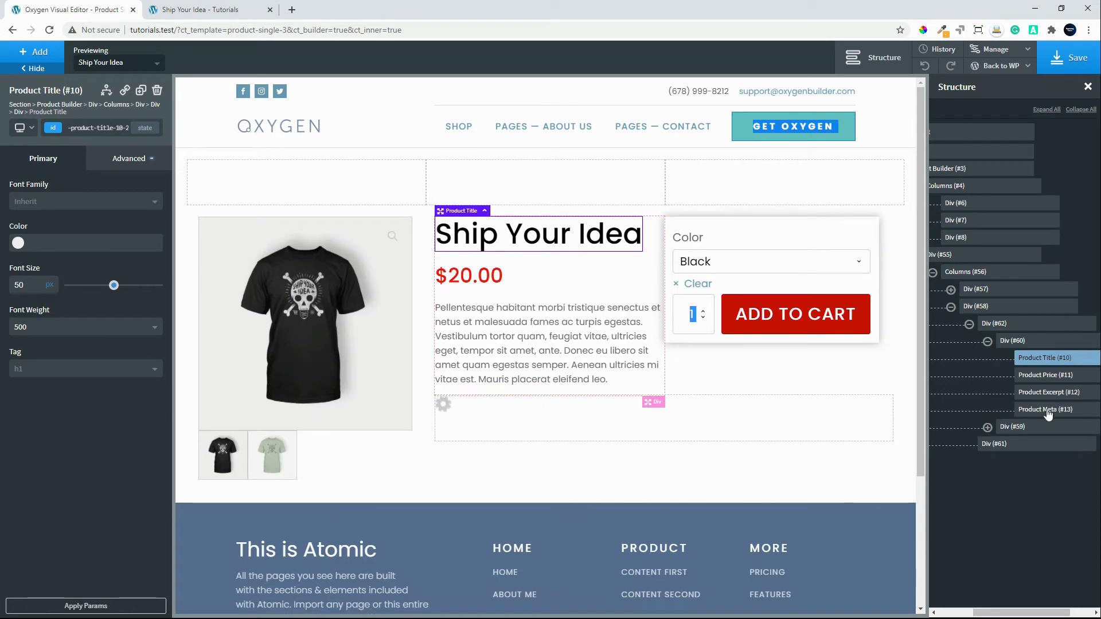
Delete the emptied three-column row above the new layout
{"action": "left_click", "coordinate": [355, 192]}
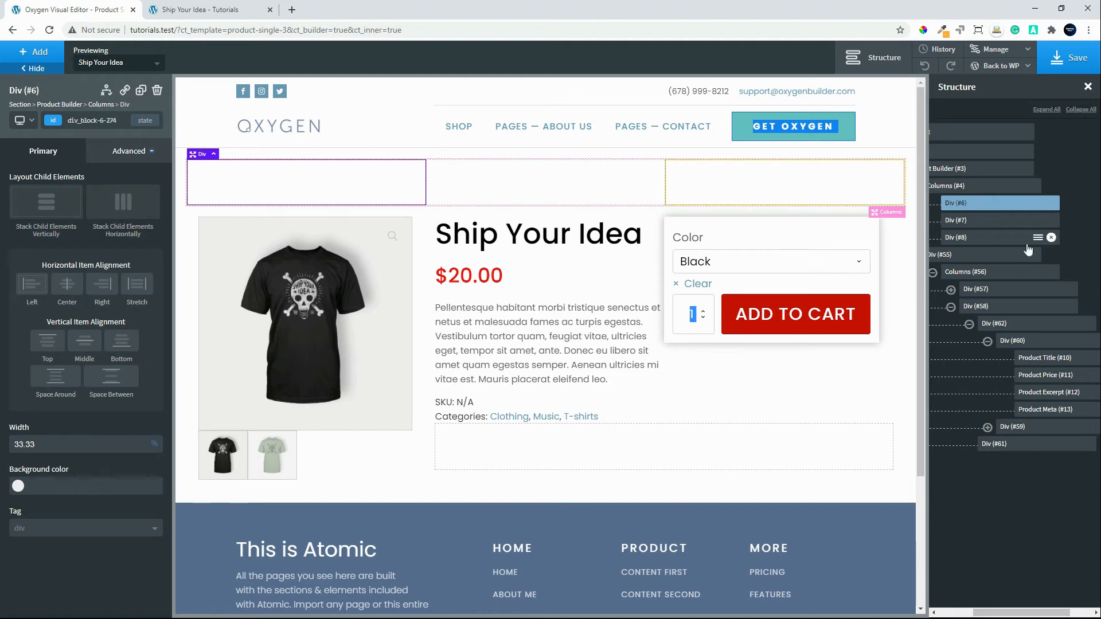
{"action": "scroll", "coordinate": [1028, 250], "scroll_direction": "left", "scroll_amount": 3}
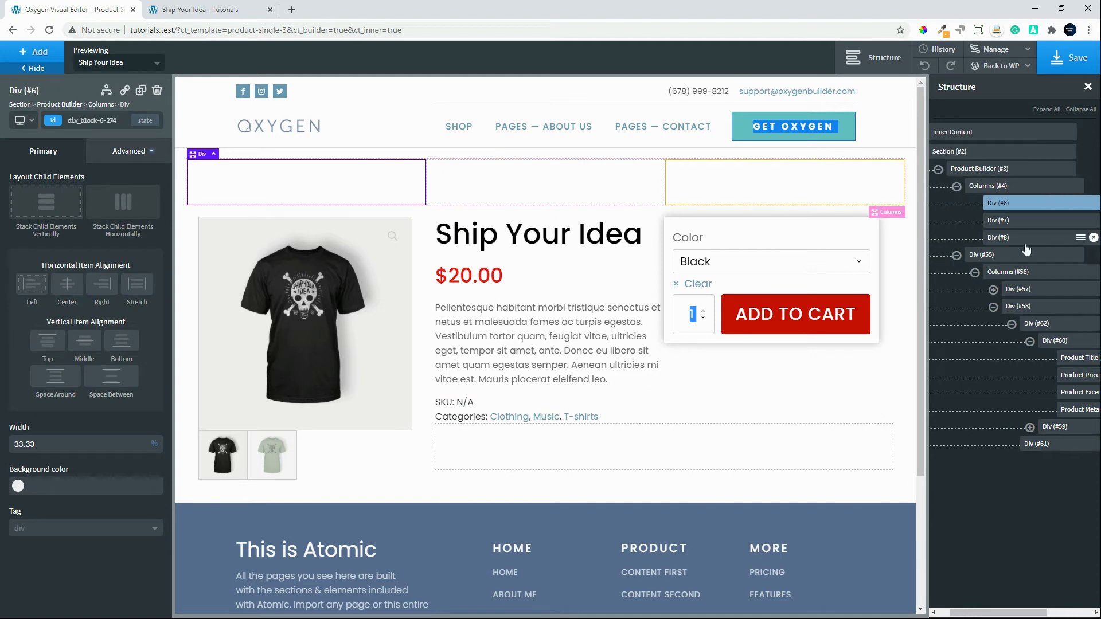
{"action": "left_click", "coordinate": [1007, 187]}
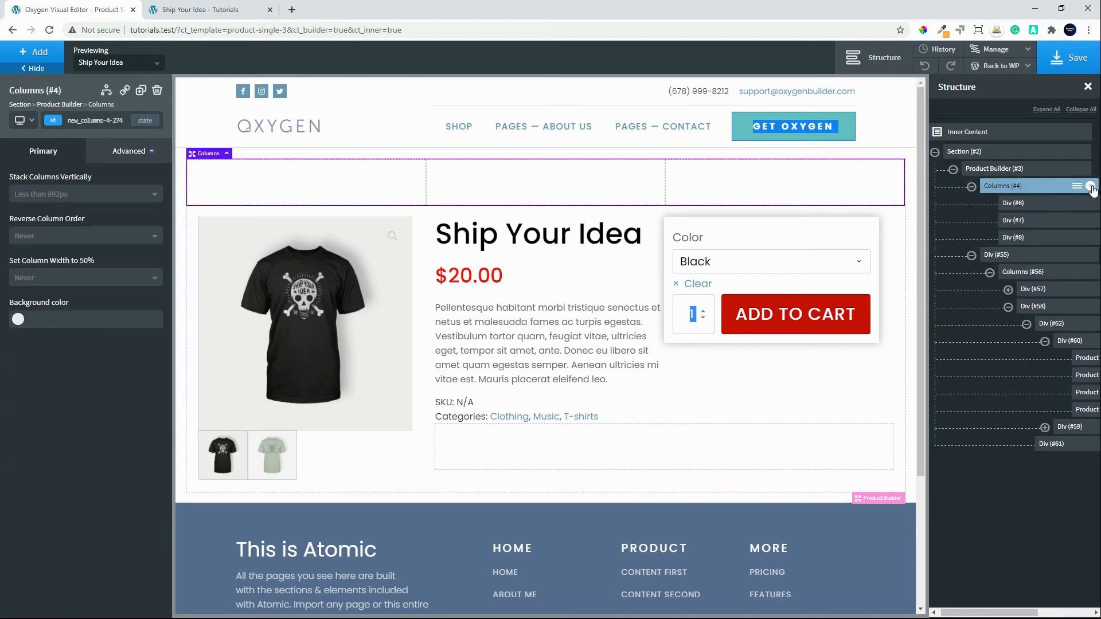
{"action": "left_click", "coordinate": [1090, 186]}
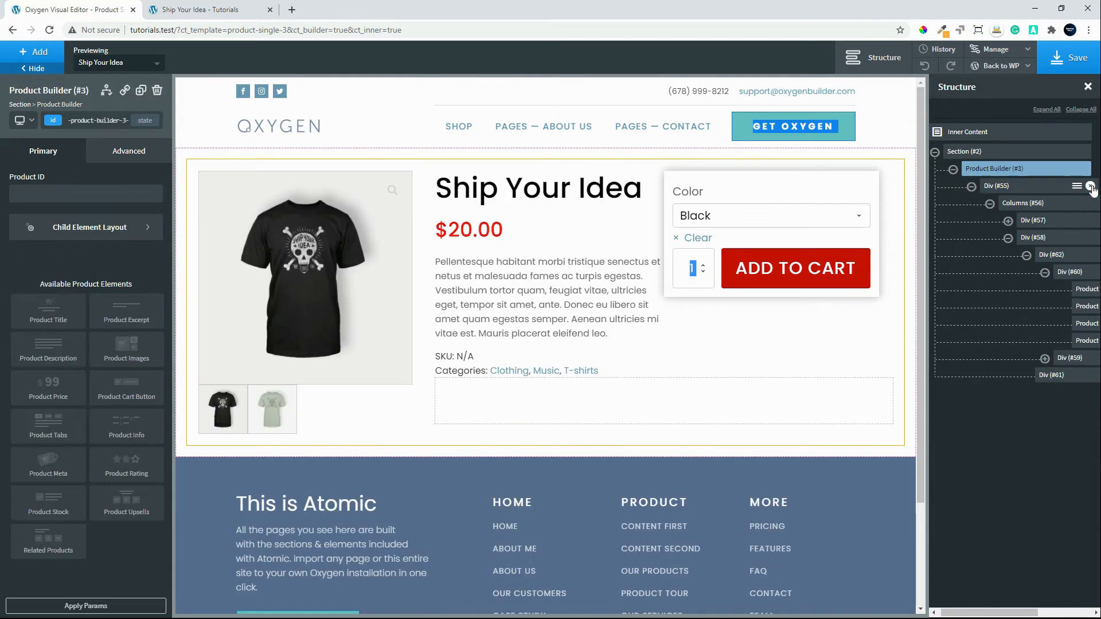
Add a Product Tabs element inside the empty full-width div below the product details
{"action": "left_click", "coordinate": [486, 412]}
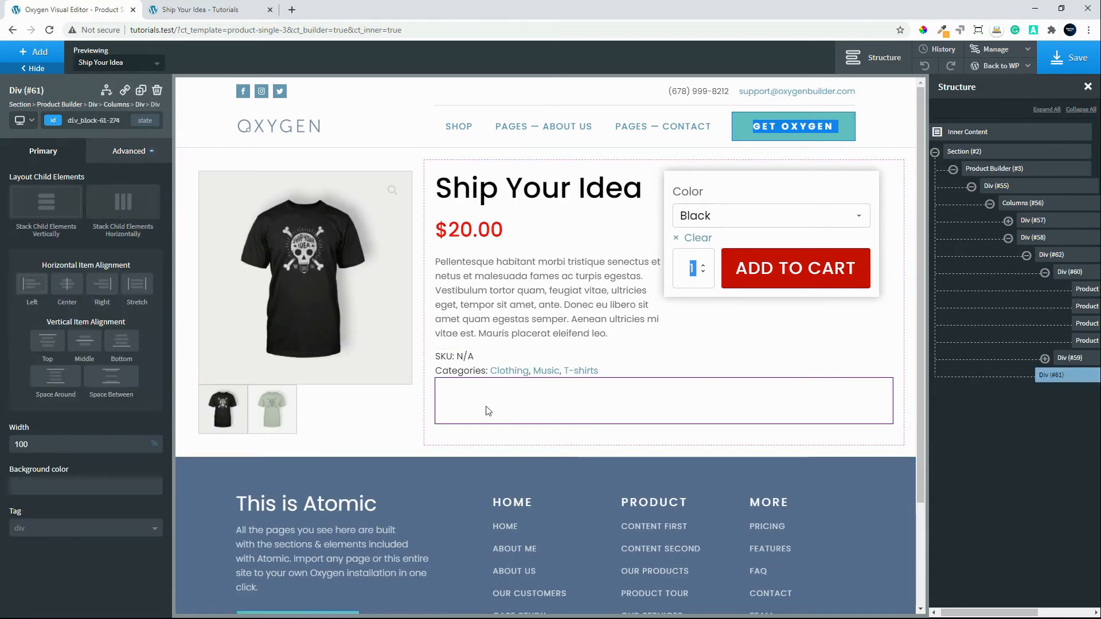
{"action": "left_click", "coordinate": [26, 64]}
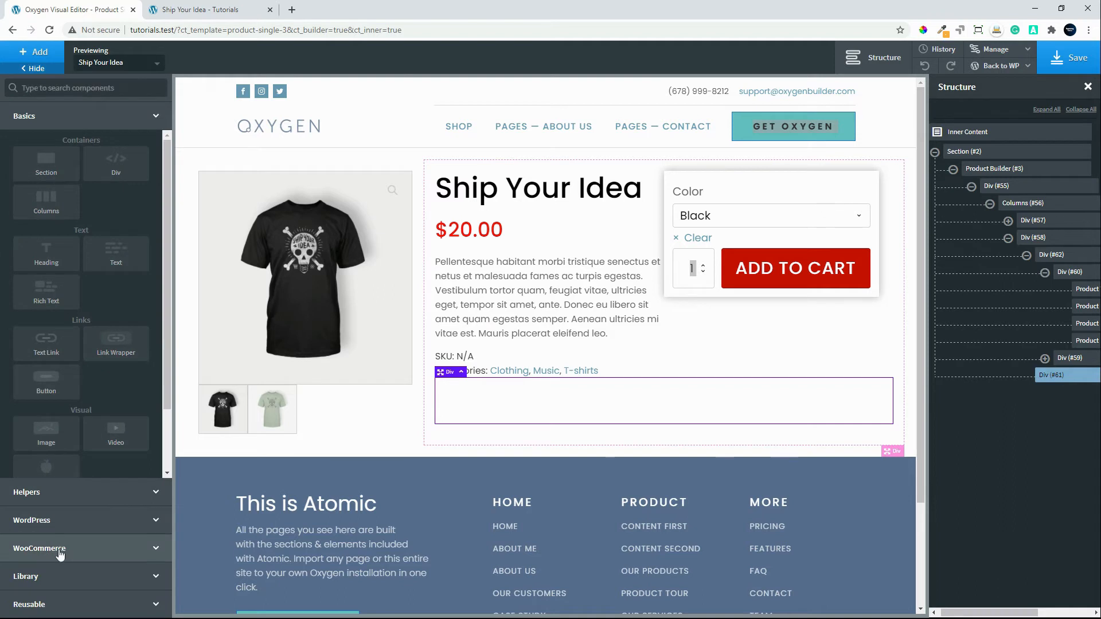
{"action": "left_click", "coordinate": [59, 551]}
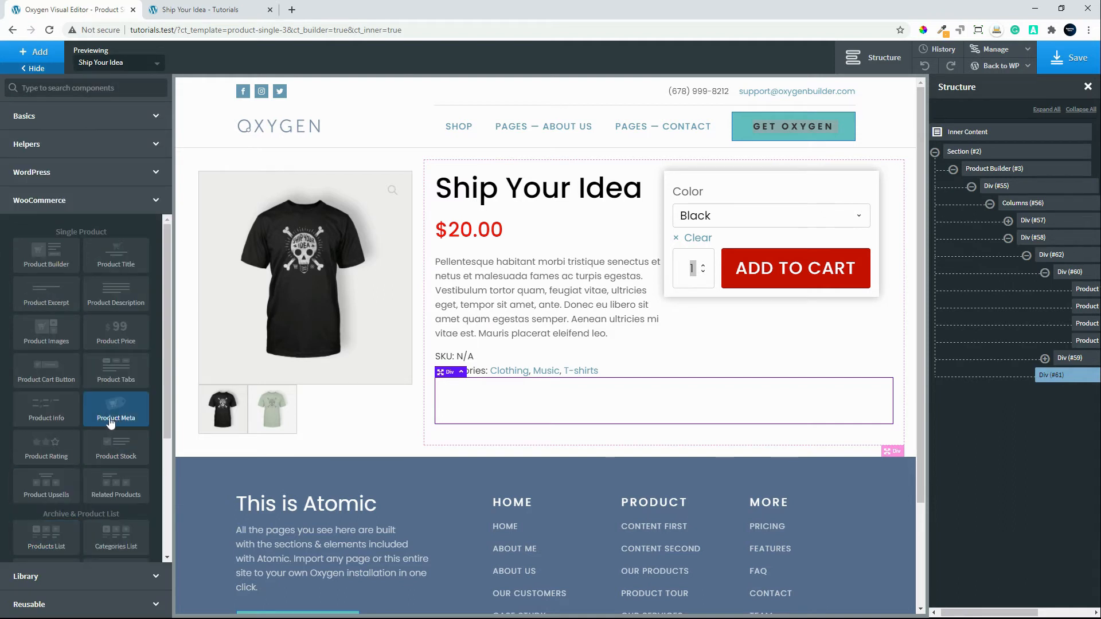
{"action": "left_click", "coordinate": [122, 373]}
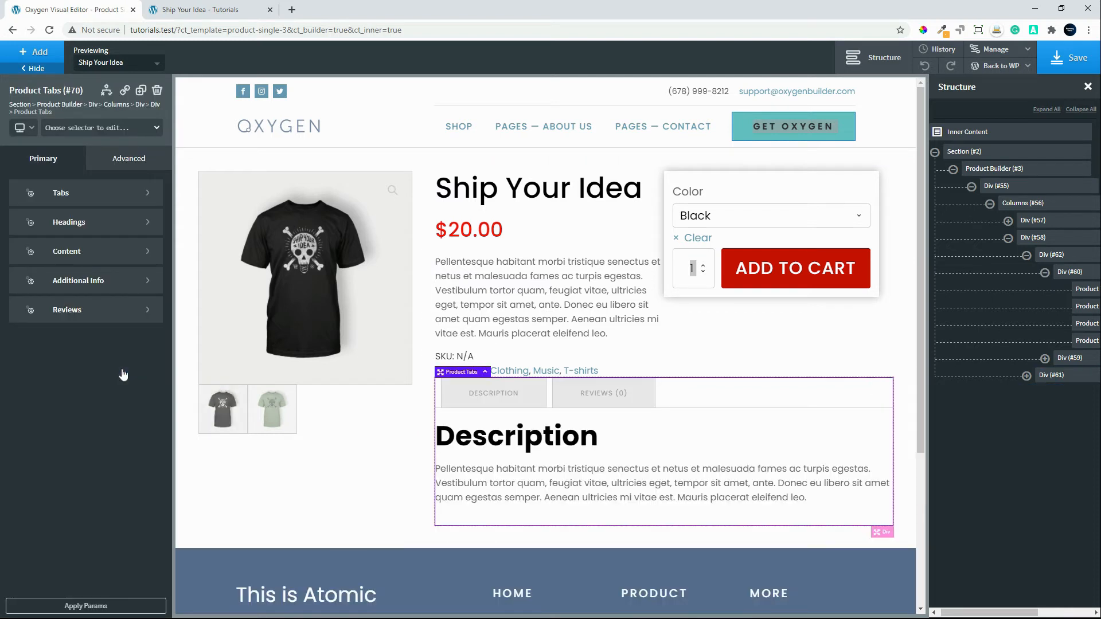
Give the div holding the product title, price, excerpt and meta a bottom margin of 20 px
{"action": "left_click", "coordinate": [592, 360]}
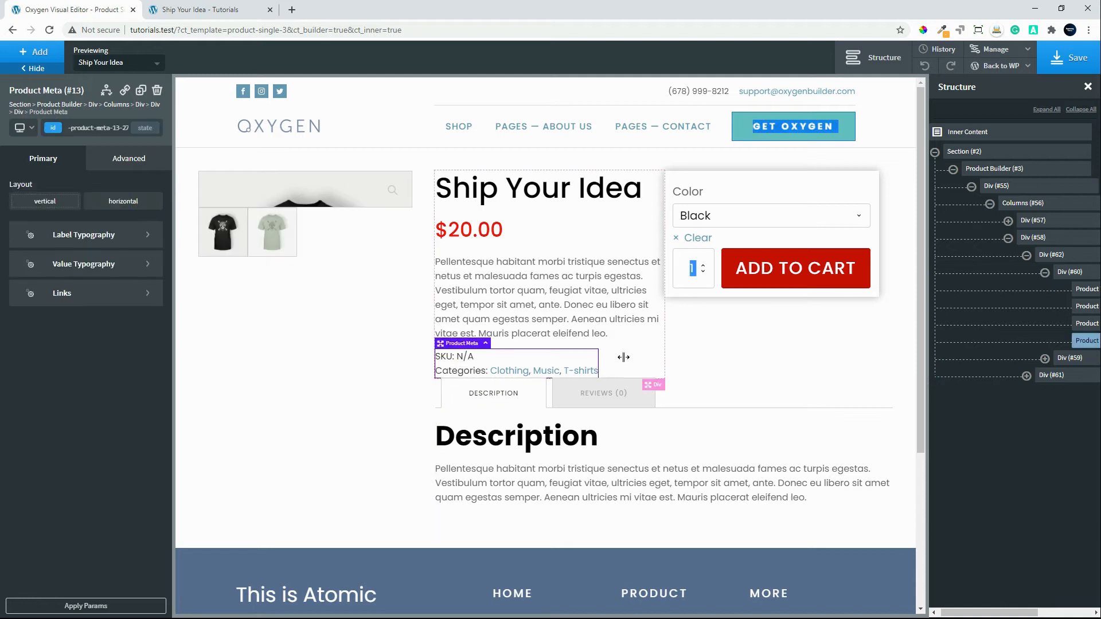
{"action": "left_click", "coordinate": [1063, 273]}
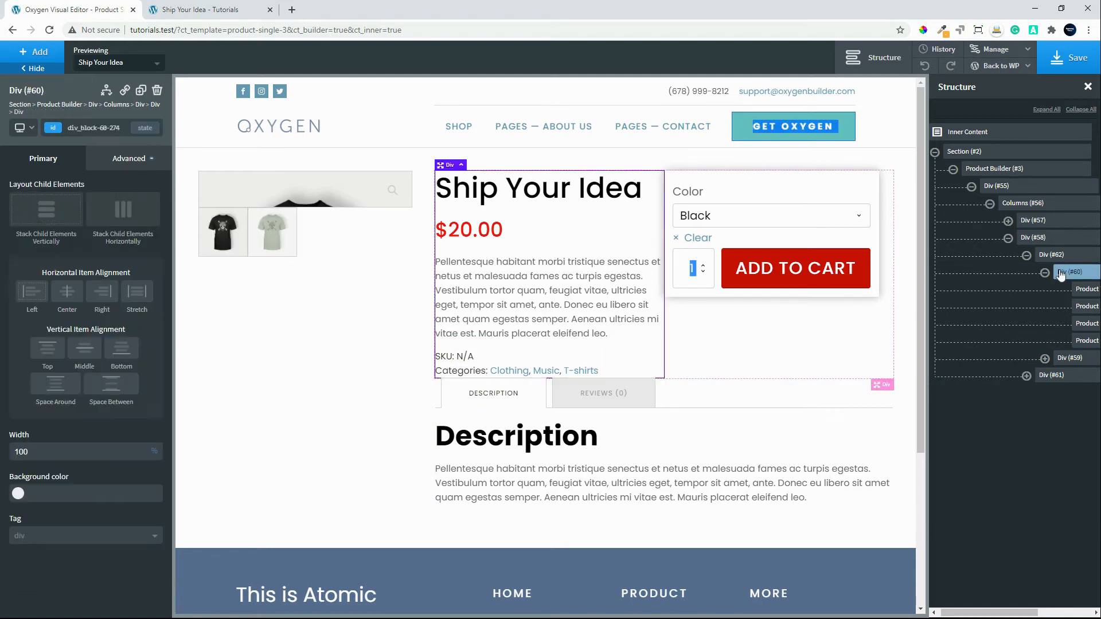
{"action": "left_click", "coordinate": [121, 162]}
{"action": "left_click", "coordinate": [102, 224]}
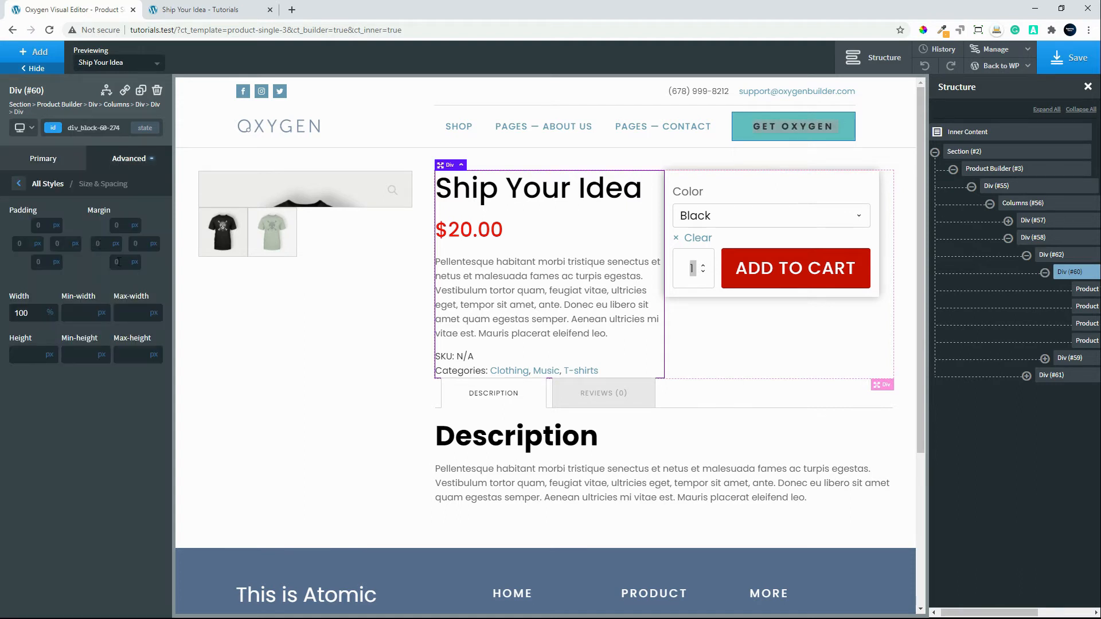
{"action": "type", "text": "20"}
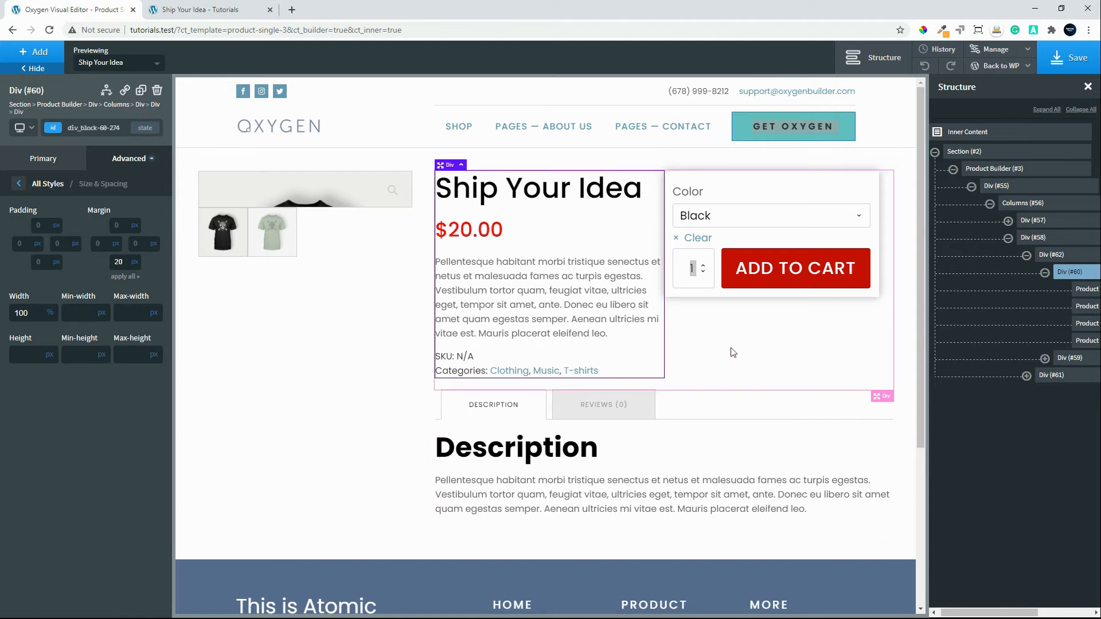
Center the child elements horizontally in the div that holds the add-to-cart box
{"action": "left_click", "coordinate": [771, 335]}
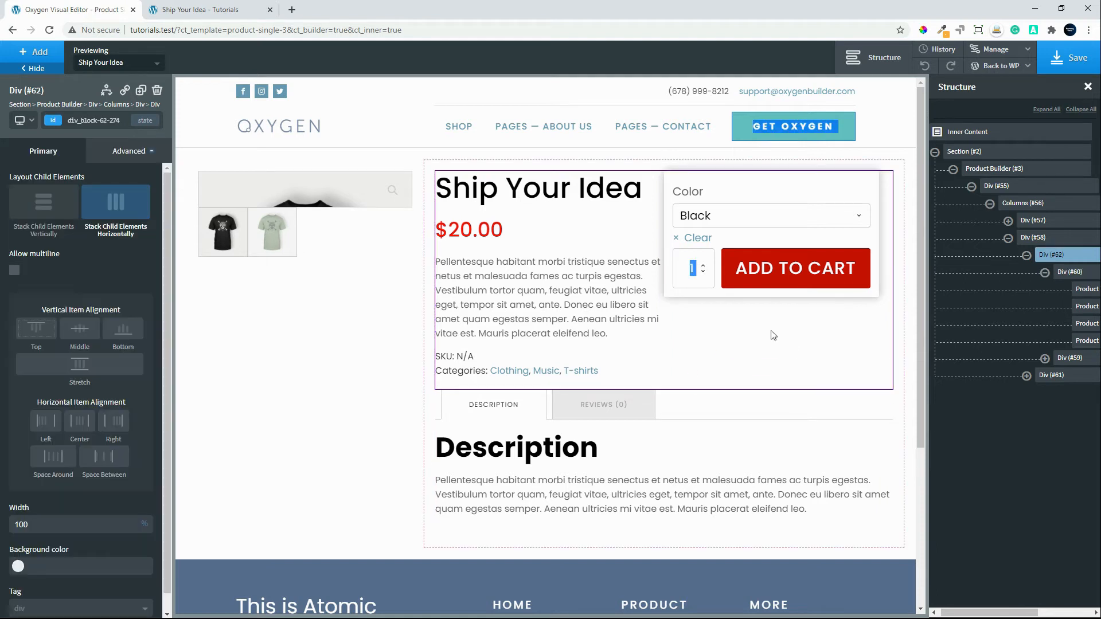
{"action": "left_click", "coordinate": [1058, 270]}
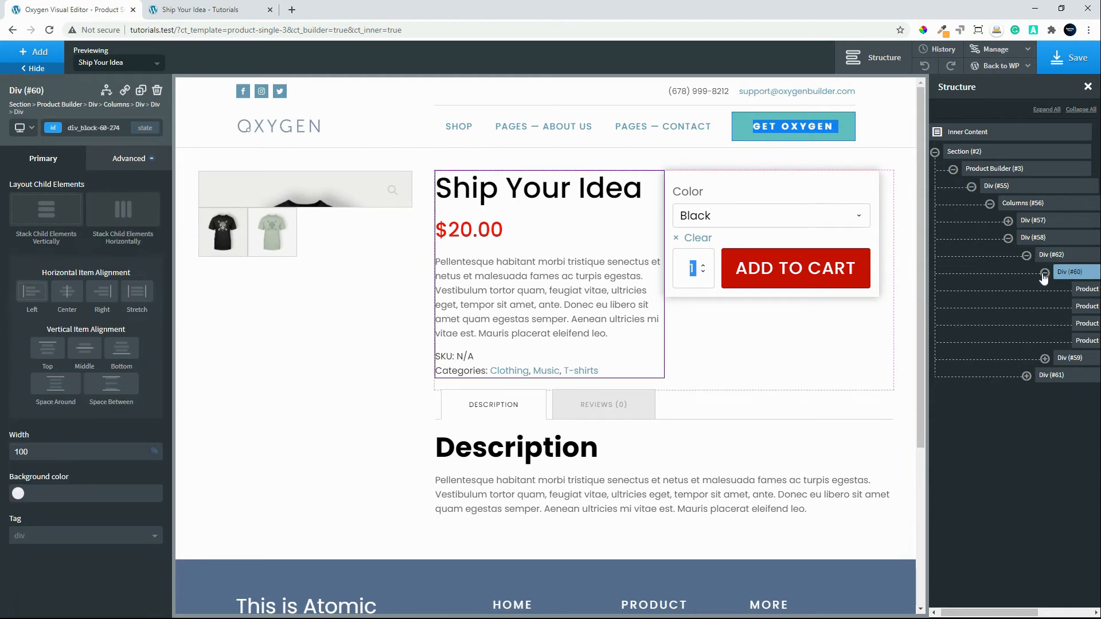
{"action": "left_click", "coordinate": [1044, 274]}
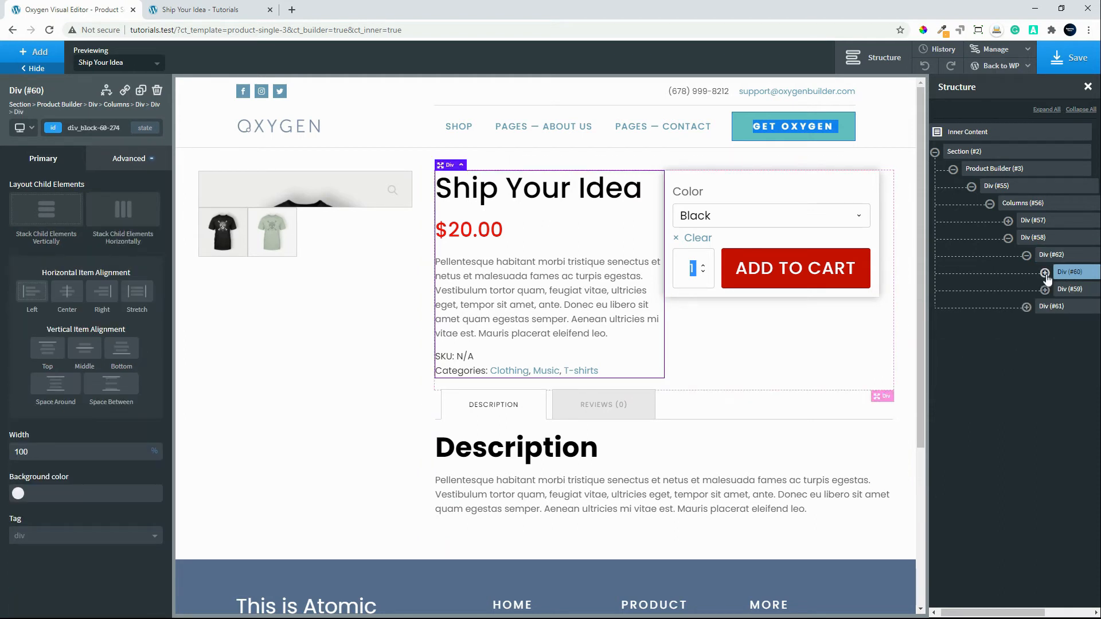
{"action": "left_click", "coordinate": [67, 297]}
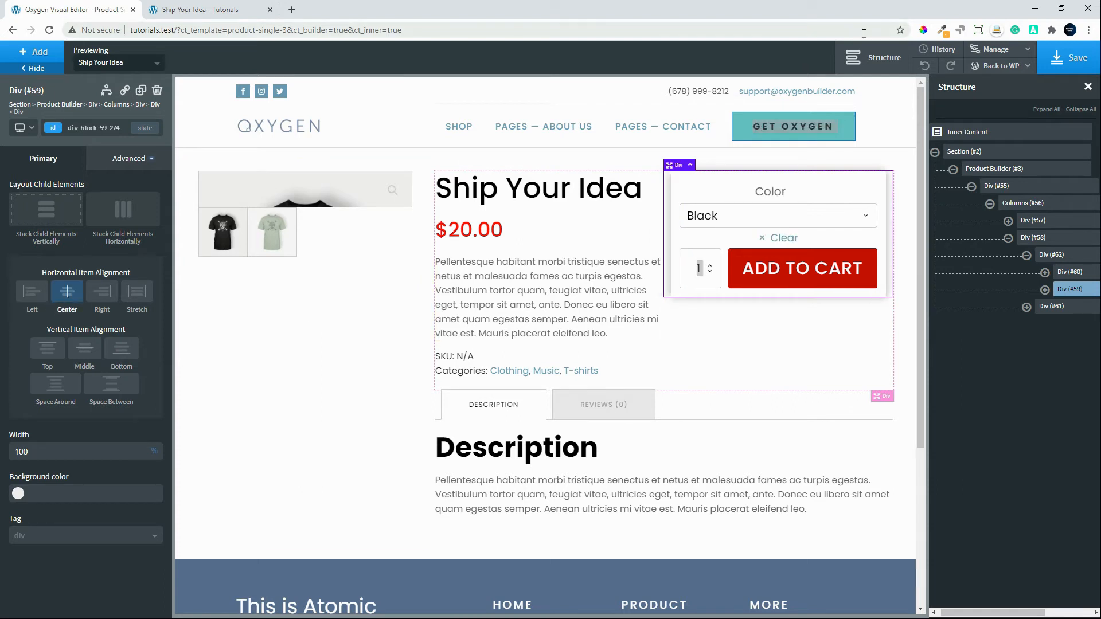
Save the template and reload the Ship Your Idea product page in the other browser tab to check the layout
{"action": "left_click", "coordinate": [1071, 59]}
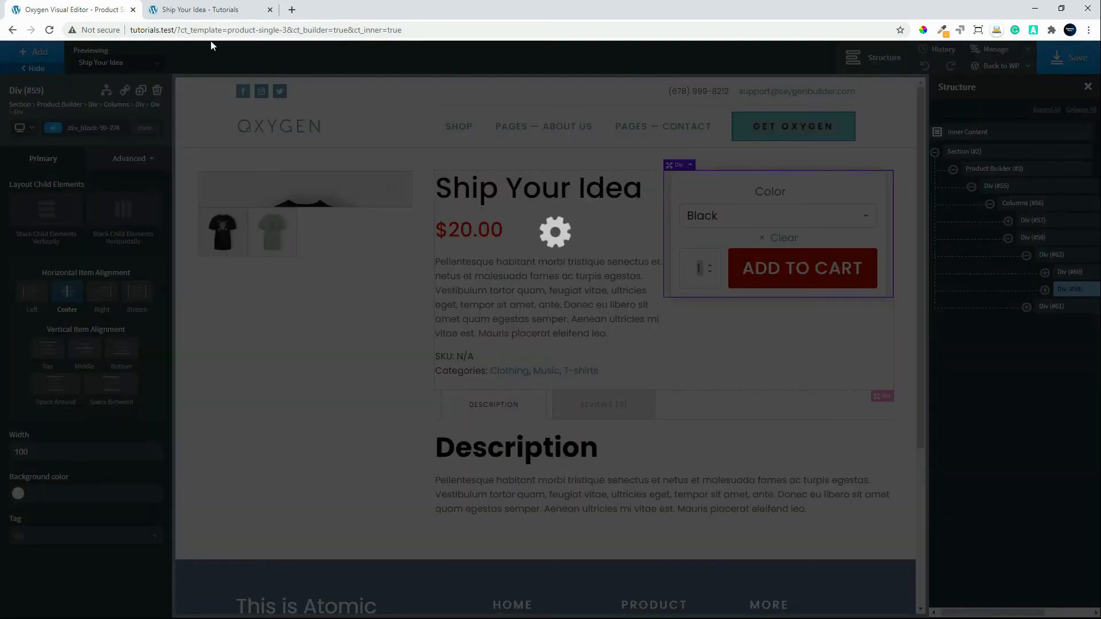
{"action": "left_click", "coordinate": [205, 11]}
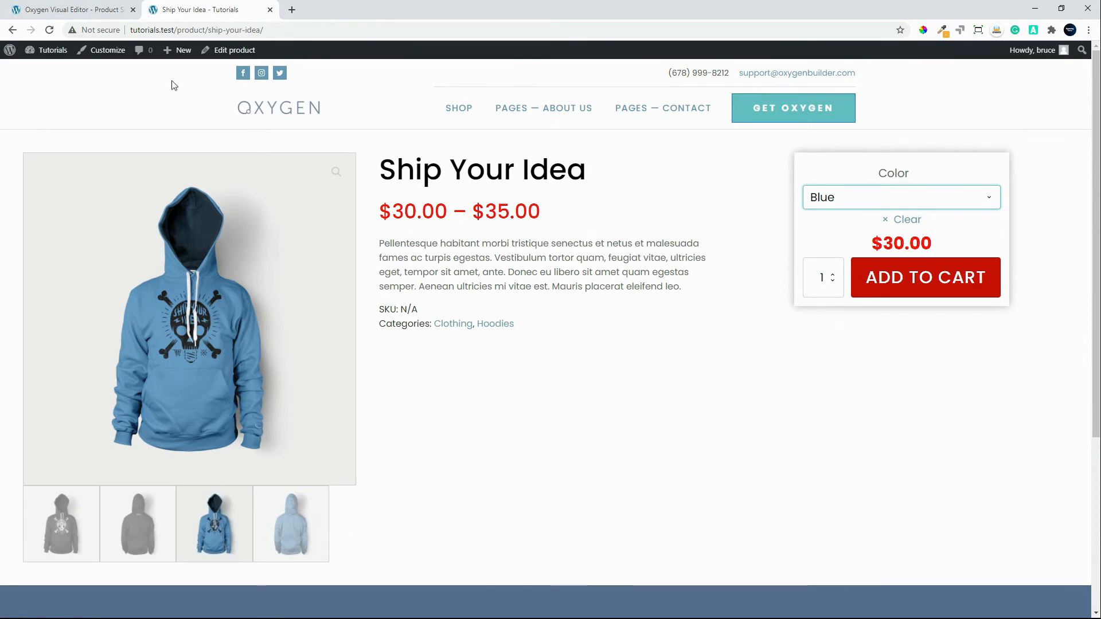
{"action": "left_click", "coordinate": [47, 32]}
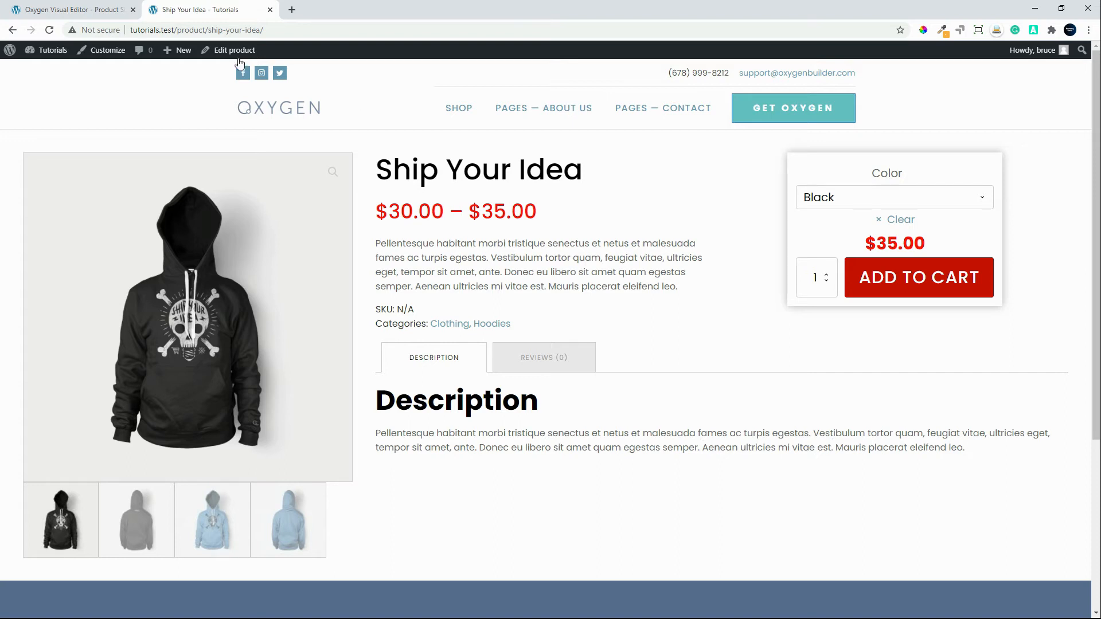
Back in the Oxygen editor, hide the Product Tabs headings by setting their font size to 0 px
{"action": "left_click", "coordinate": [87, 16]}
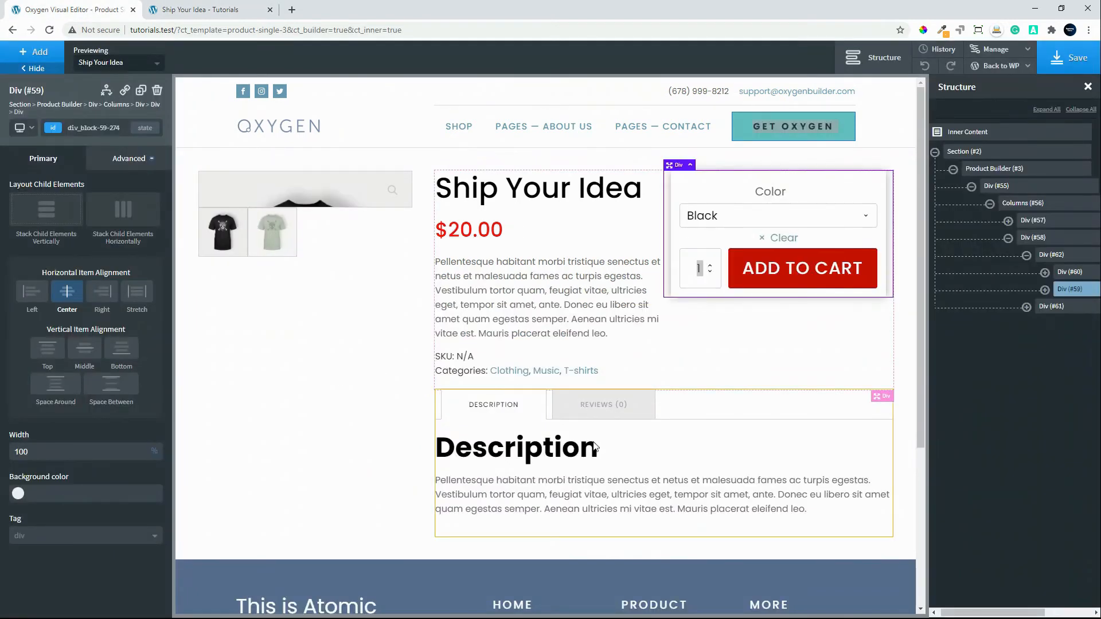
{"action": "left_click", "coordinate": [654, 455]}
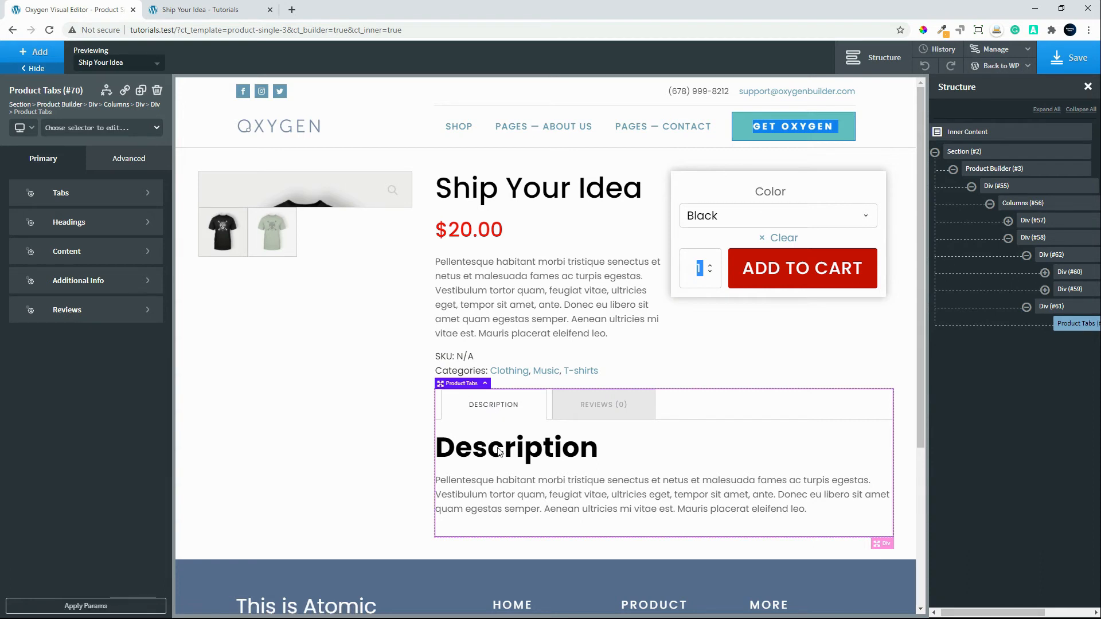
{"action": "left_click", "coordinate": [97, 221]}
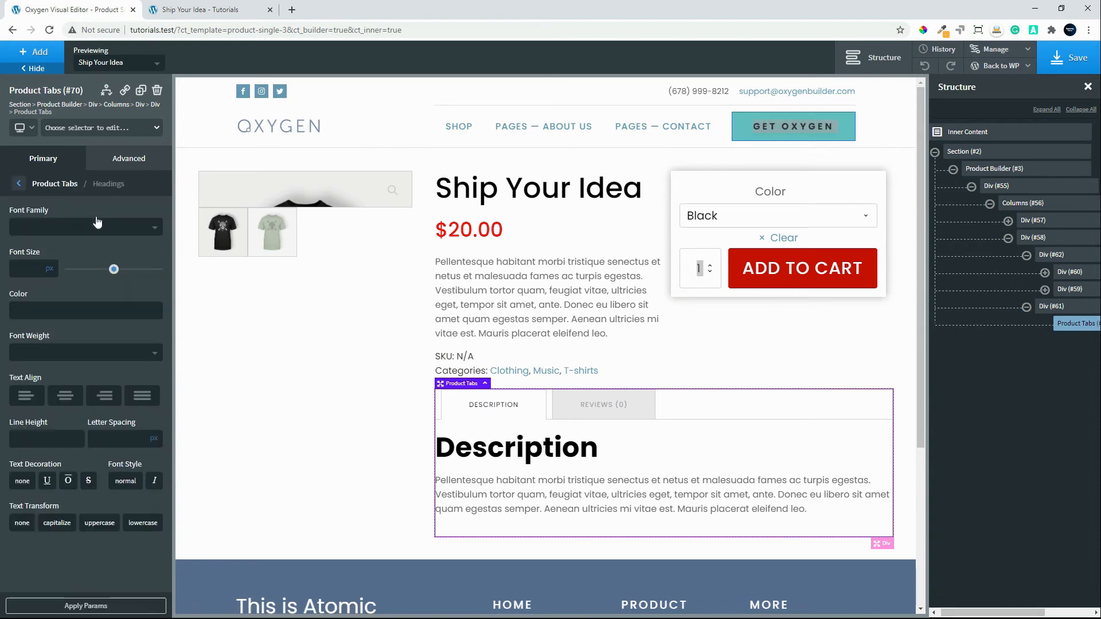
{"action": "left_click", "coordinate": [27, 271]}
{"action": "type", "text": "0"}
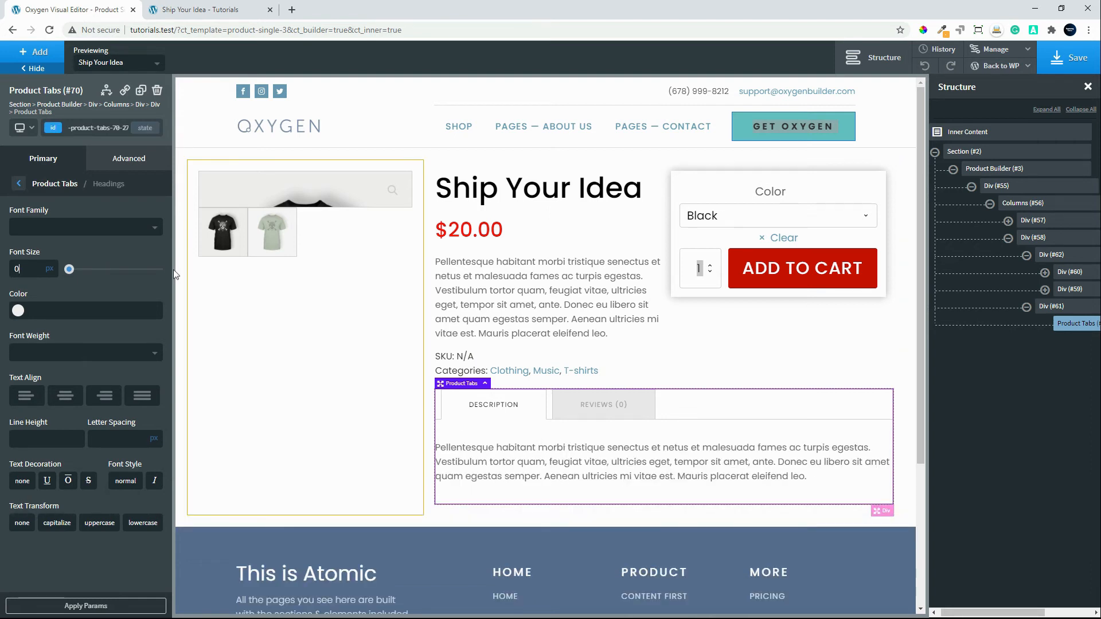
{"action": "left_click", "coordinate": [20, 185]}
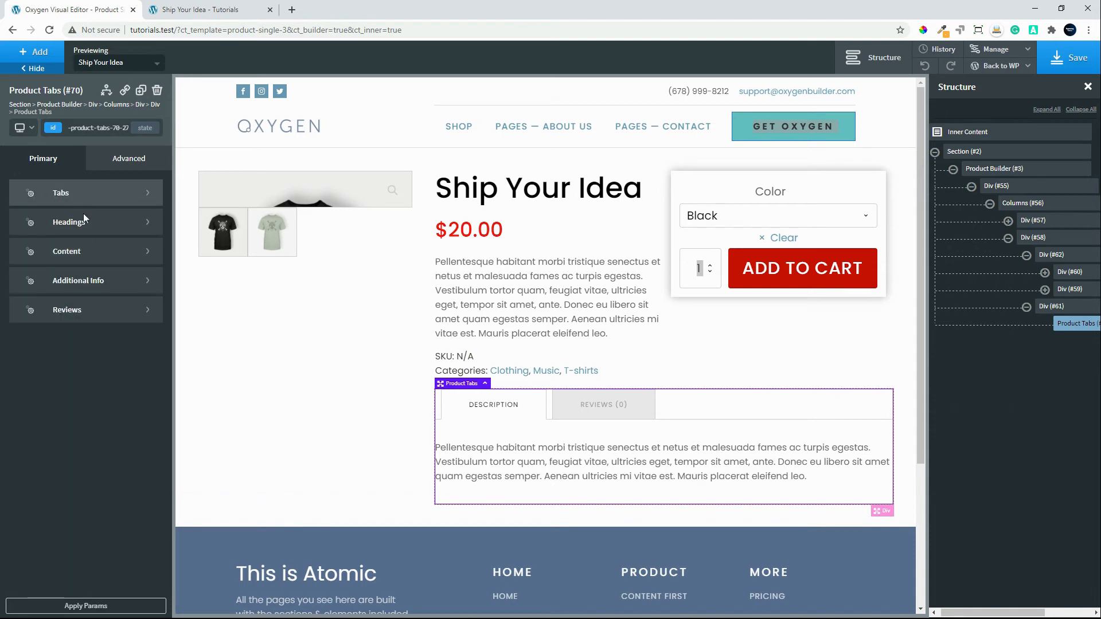
Set the Product Tabs content padding to 20 px on the left and right sides
{"action": "left_click", "coordinate": [73, 253]}
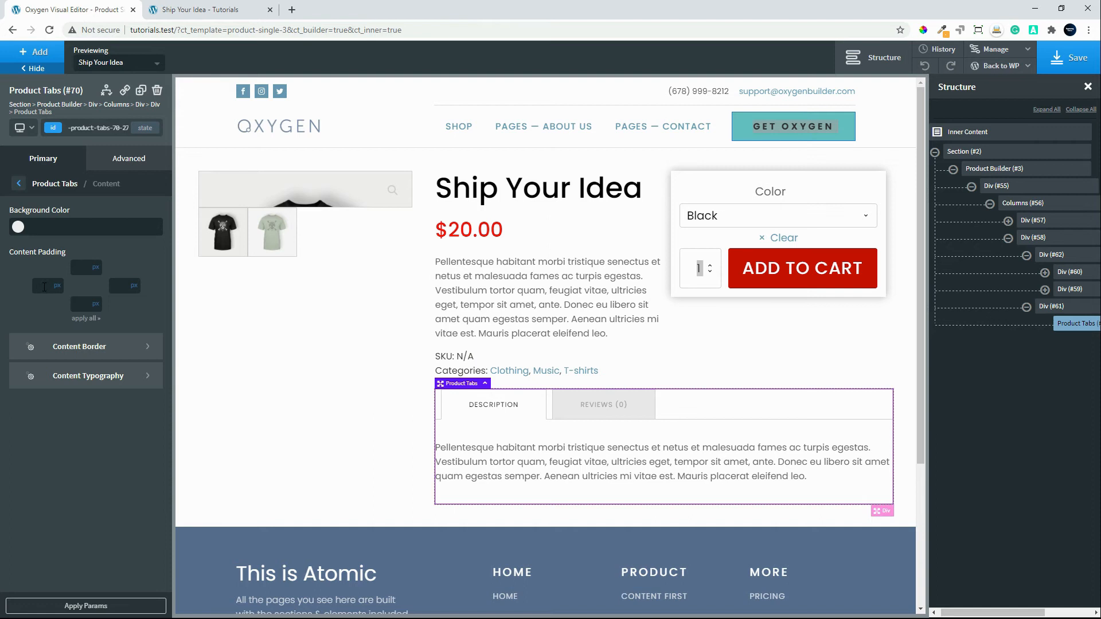
{"action": "left_click", "coordinate": [43, 287]}
{"action": "type", "text": "20"}
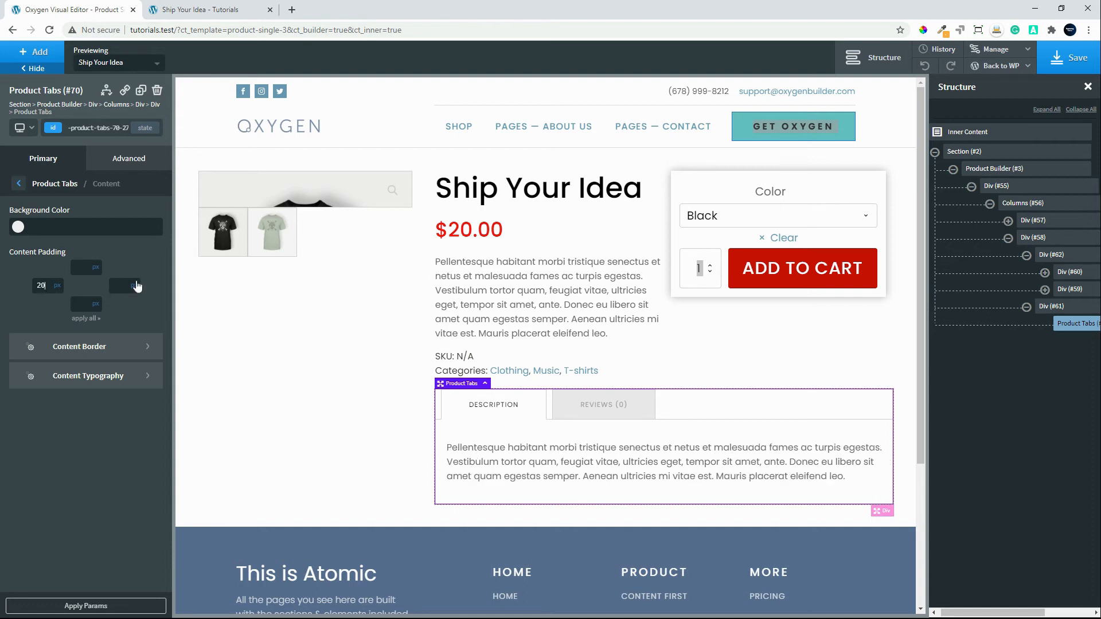
{"action": "type", "text": "20"}
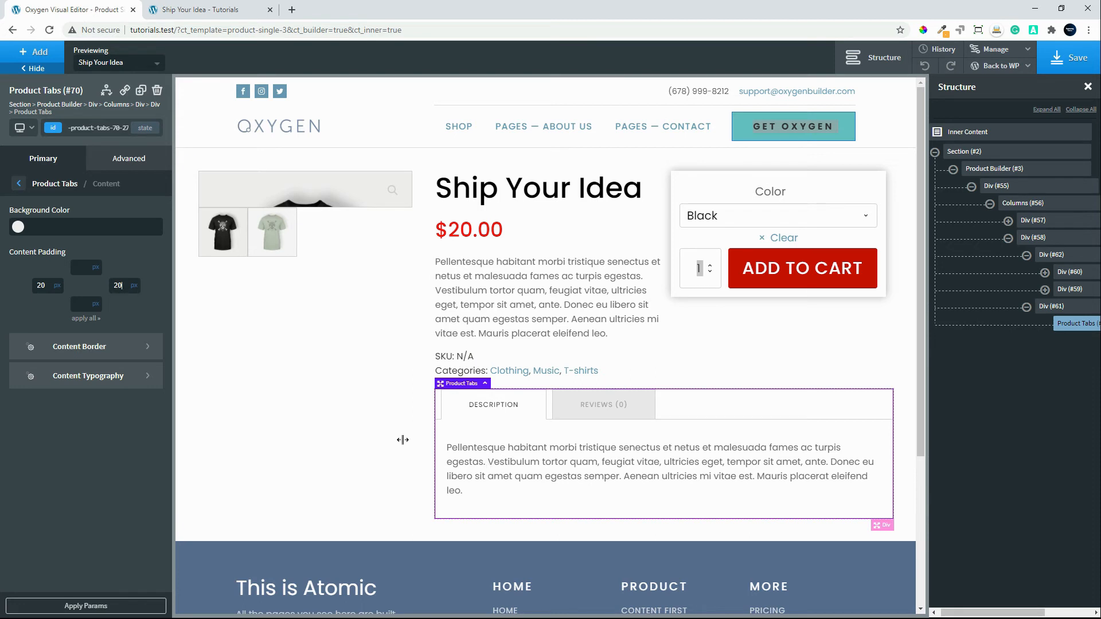
{"action": "left_click", "coordinate": [84, 383]}
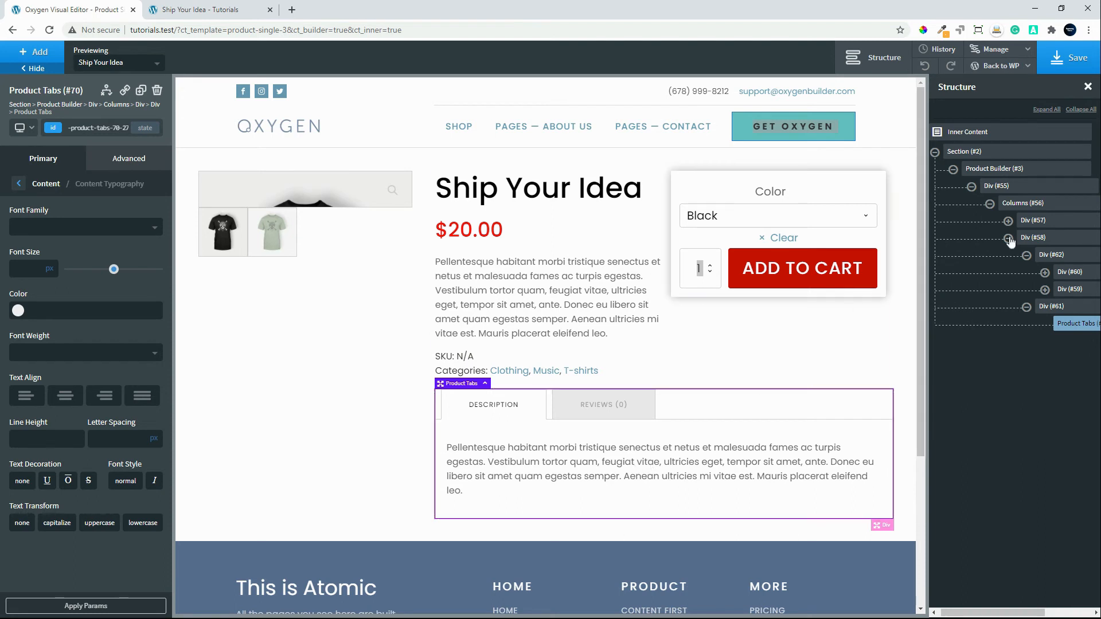
Add a Related Products element to the Product Builder, below the div containing the product layout
{"action": "left_click", "coordinate": [971, 186]}
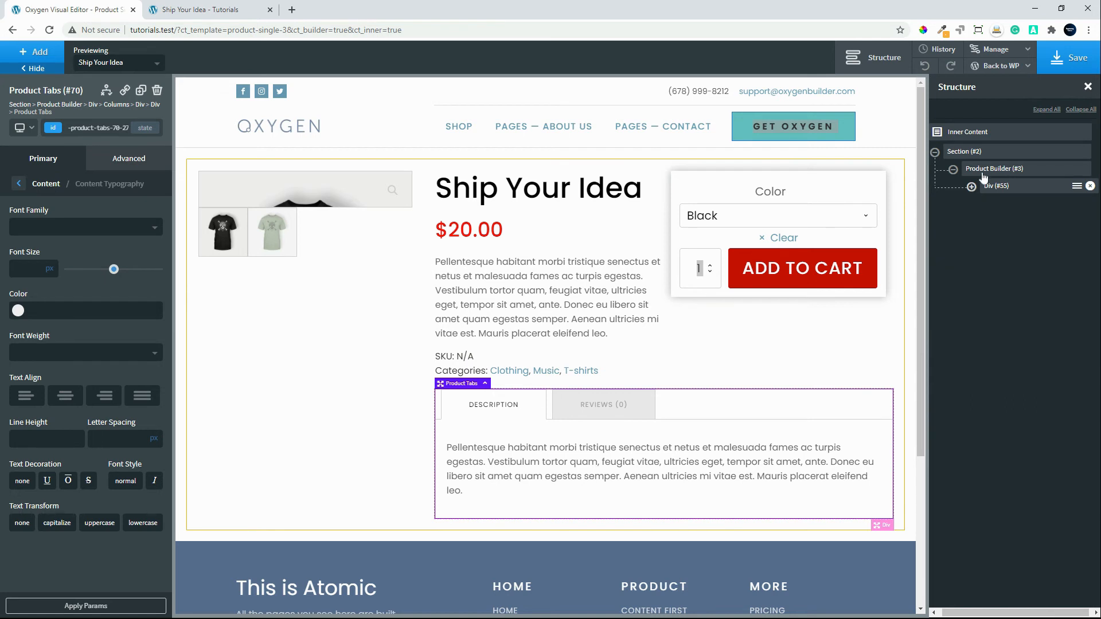
{"action": "left_click", "coordinate": [984, 172]}
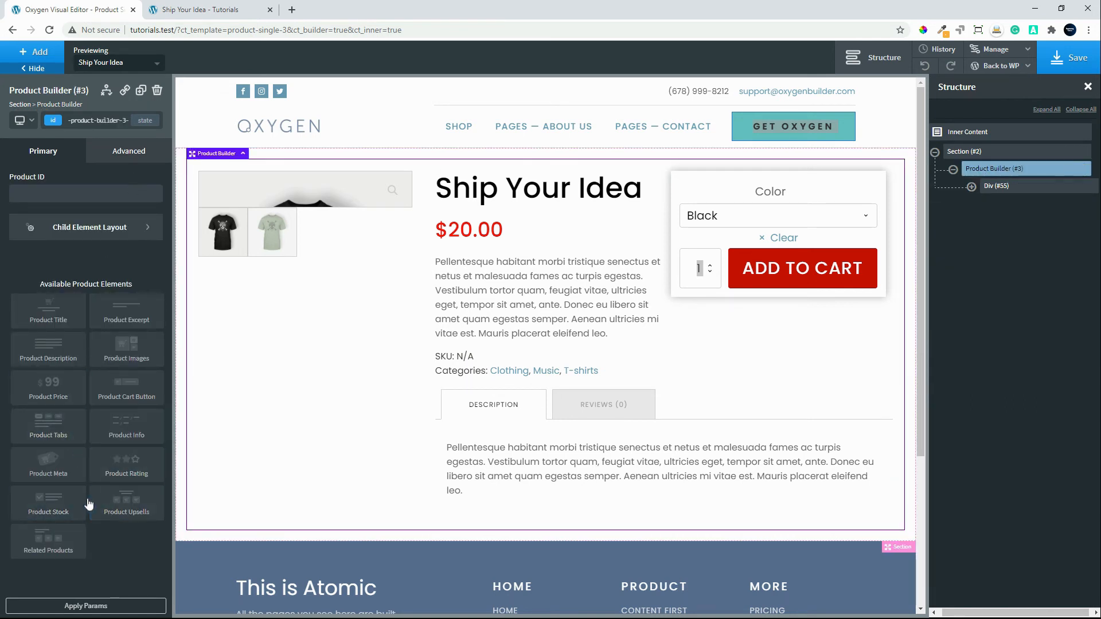
{"action": "left_click", "coordinate": [51, 543]}
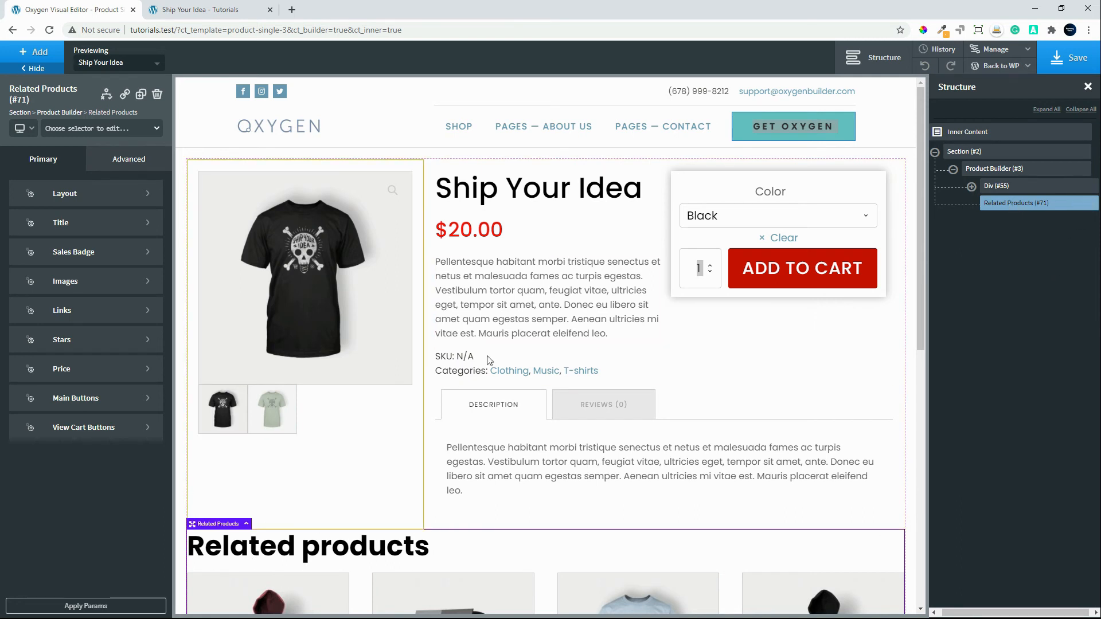
Center-align the title text of the Related Products element
{"action": "left_click", "coordinate": [1001, 186]}
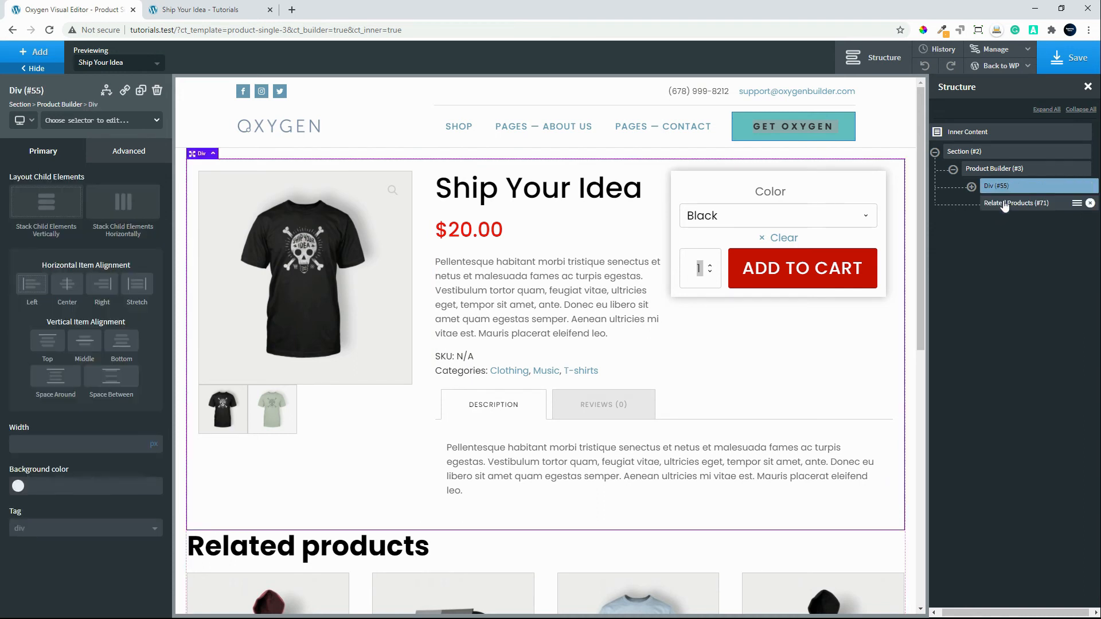
{"action": "left_click", "coordinate": [1003, 203]}
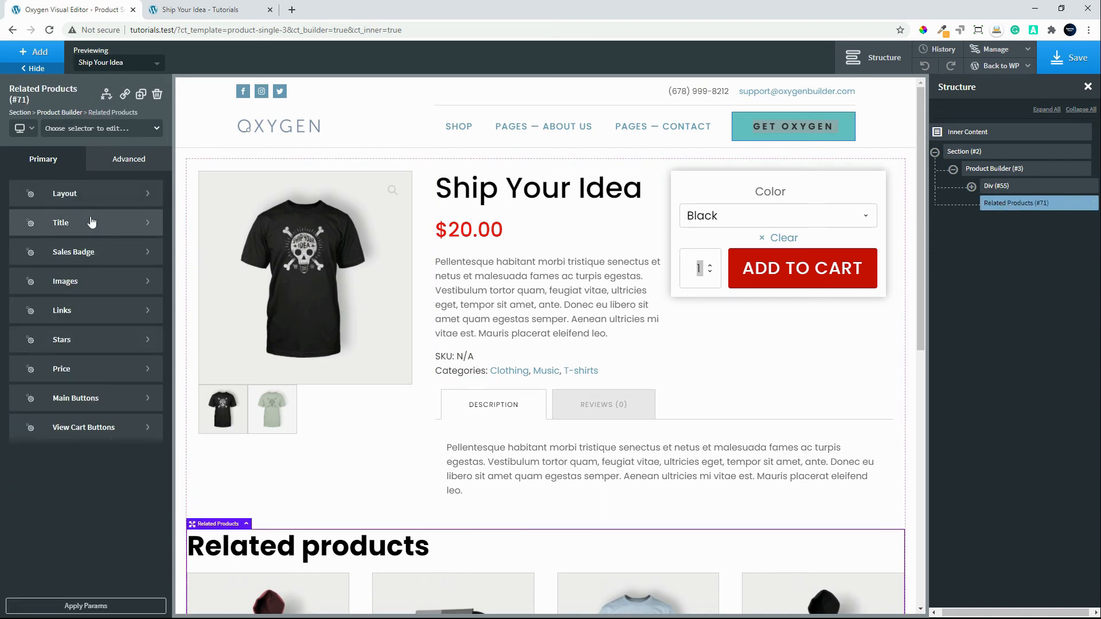
{"action": "left_click", "coordinate": [69, 224]}
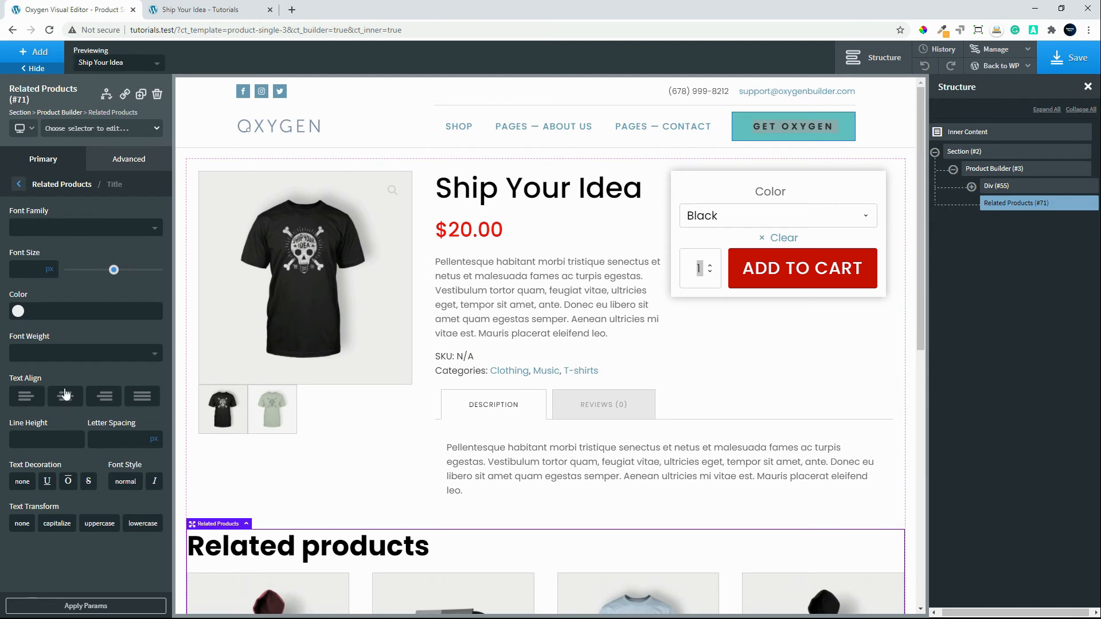
{"action": "left_click", "coordinate": [65, 395]}
{"action": "scroll", "coordinate": [250, 434], "scroll_direction": "down", "scroll_amount": 3}
{"action": "scroll", "coordinate": [252, 430], "scroll_direction": "down", "scroll_amount": 3}
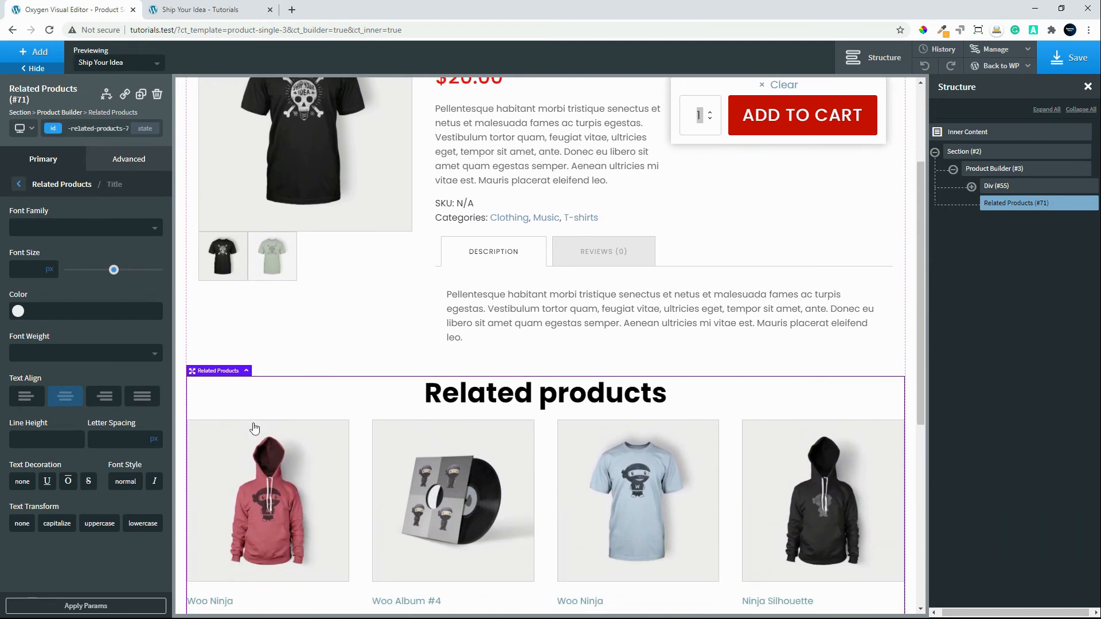
Set the item alignment in the Related Products layout to Center
{"action": "left_click", "coordinate": [18, 184]}
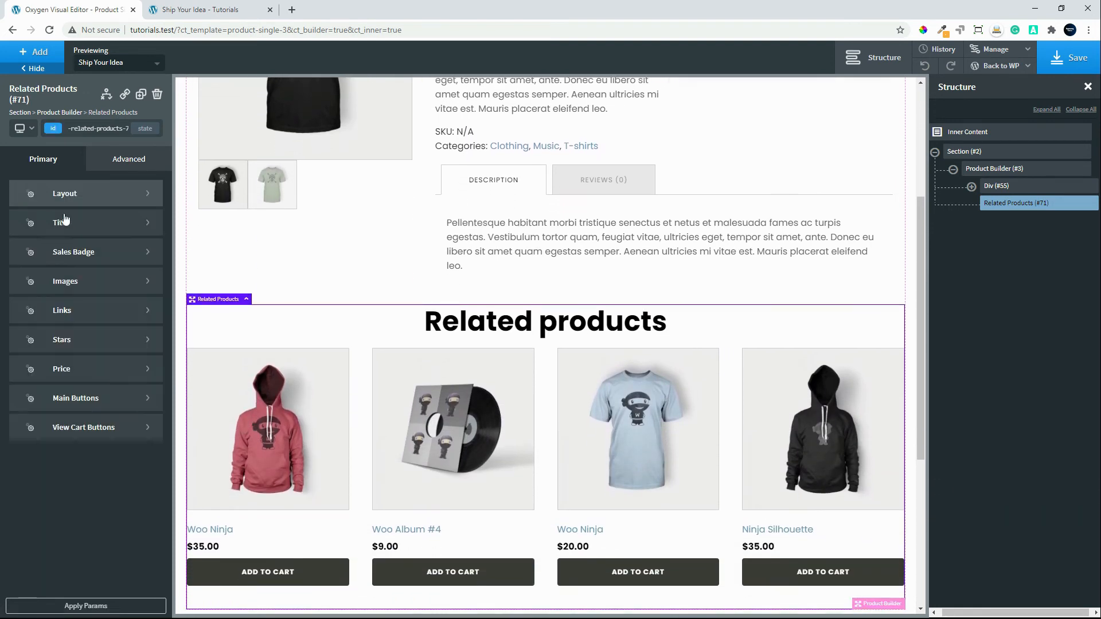
{"action": "left_click", "coordinate": [80, 197]}
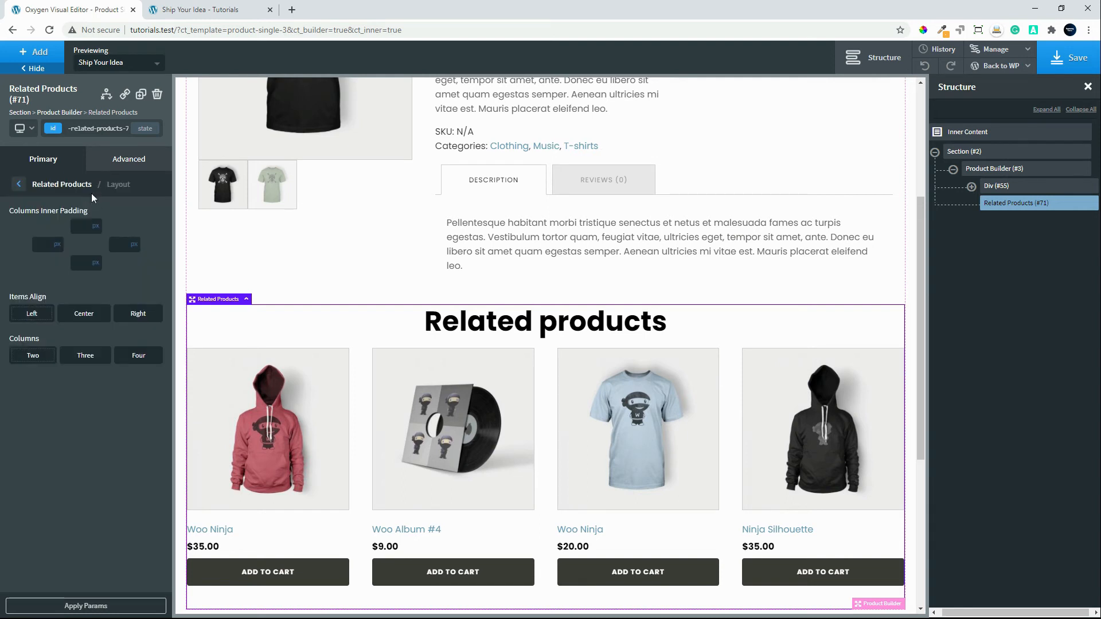
{"action": "left_click", "coordinate": [79, 316]}
{"action": "scroll", "coordinate": [355, 420], "scroll_direction": "down", "scroll_amount": 1}
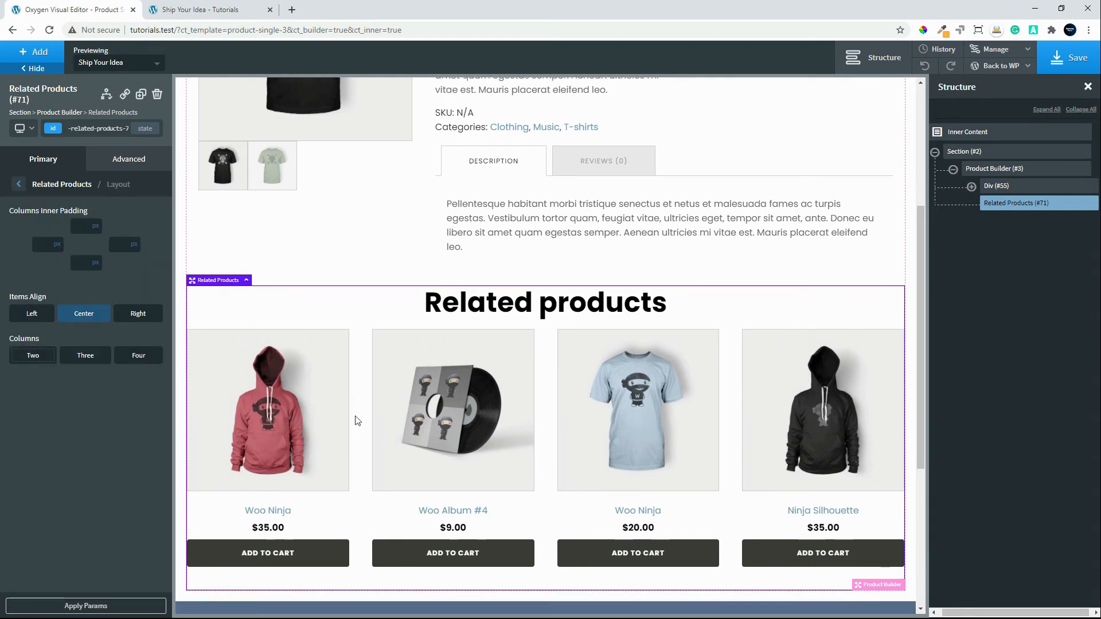
{"action": "scroll", "coordinate": [356, 420], "scroll_direction": "up", "scroll_amount": 2}
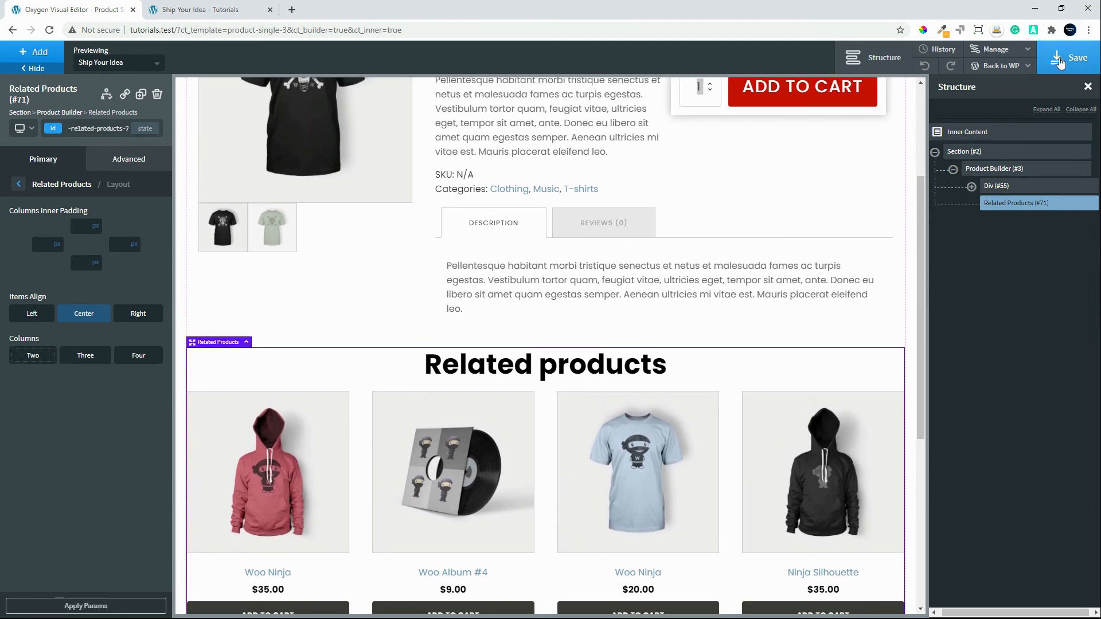
Save the template, then switch to the live Ship Your Idea product page and reload it
{"action": "left_click", "coordinate": [1058, 60]}
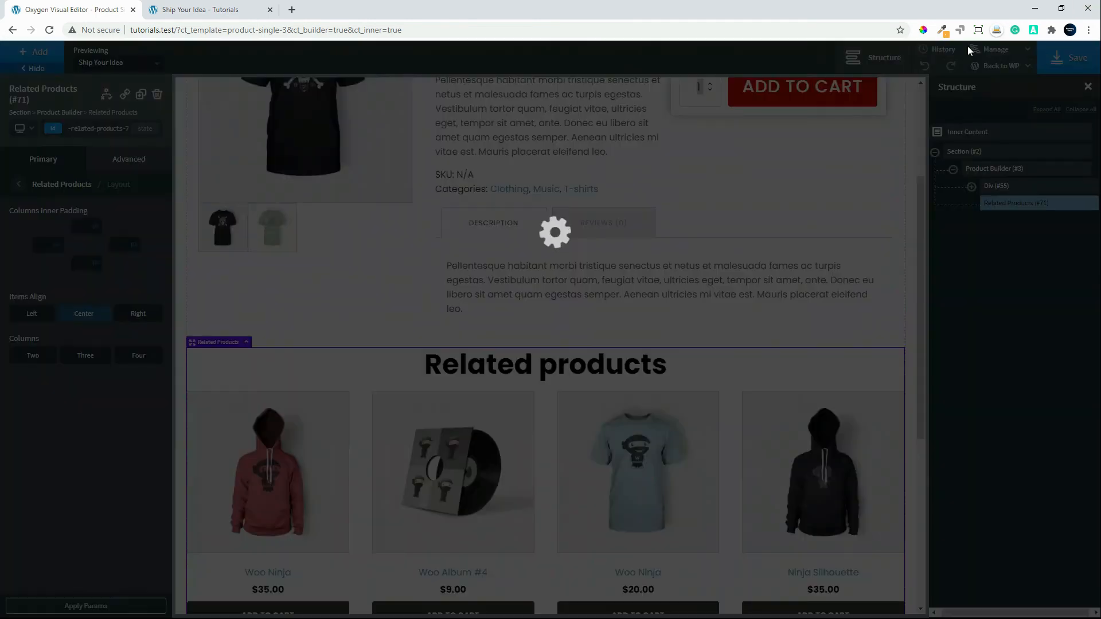
{"action": "left_click", "coordinate": [210, 10]}
{"action": "left_click", "coordinate": [49, 30]}
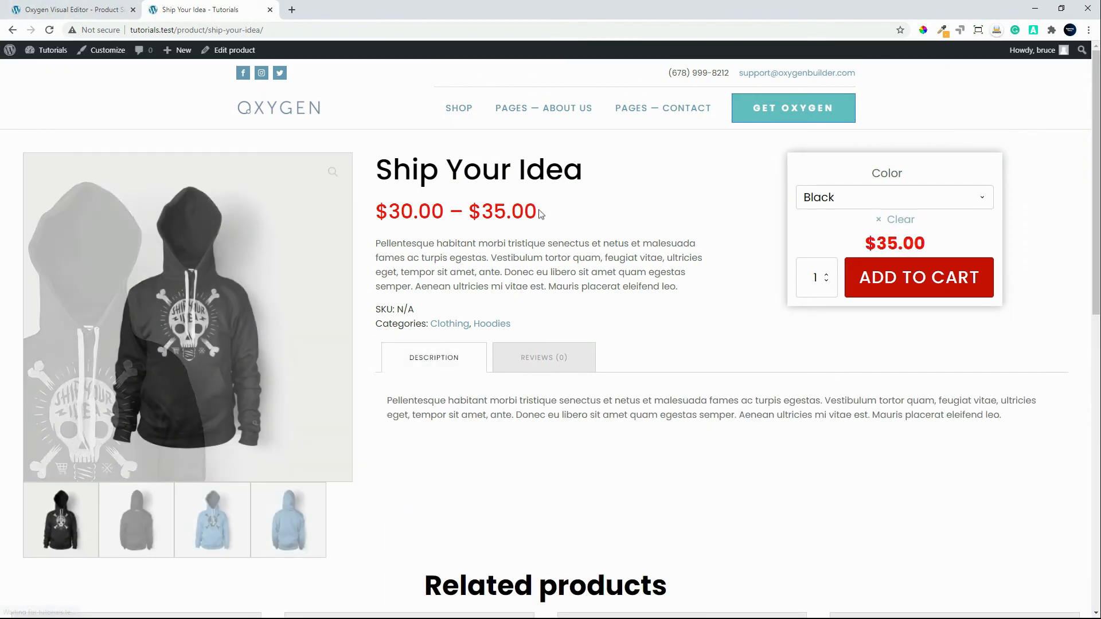
Check the Reviews and Description tab contents and the related products section on the live product page
{"action": "left_click", "coordinate": [541, 369]}
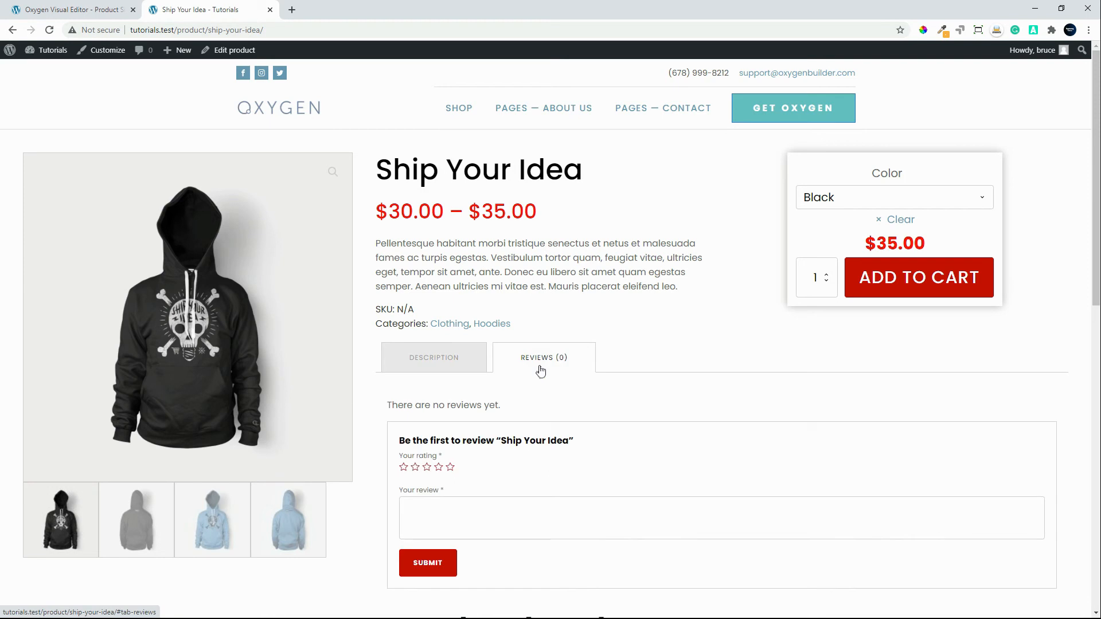
{"action": "scroll", "coordinate": [610, 356], "scroll_direction": "down", "scroll_amount": 1}
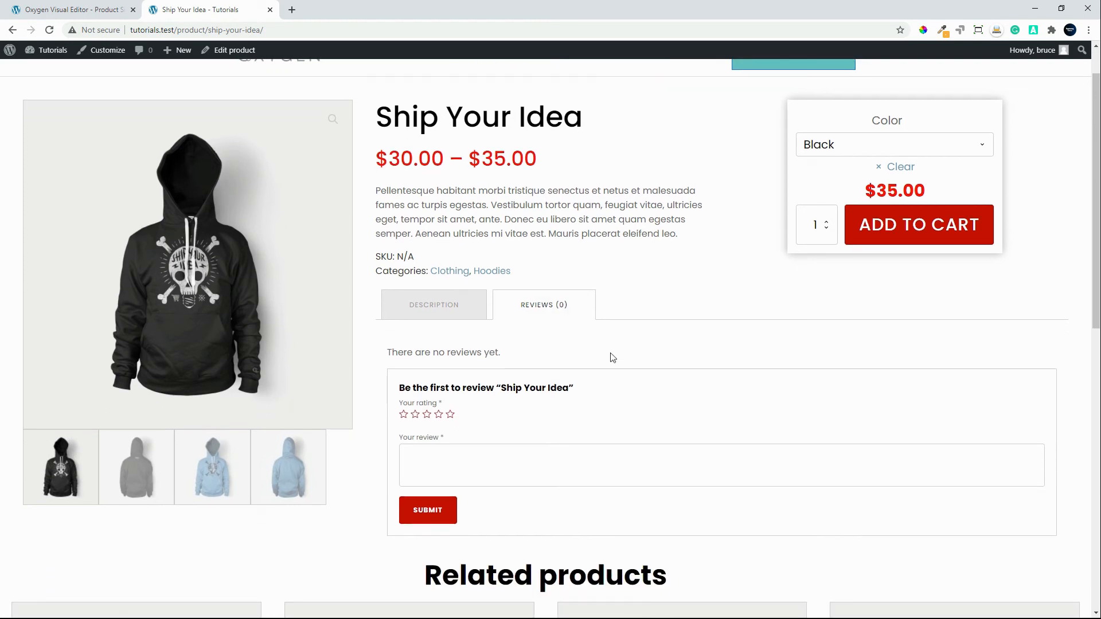
{"action": "left_click", "coordinate": [442, 315]}
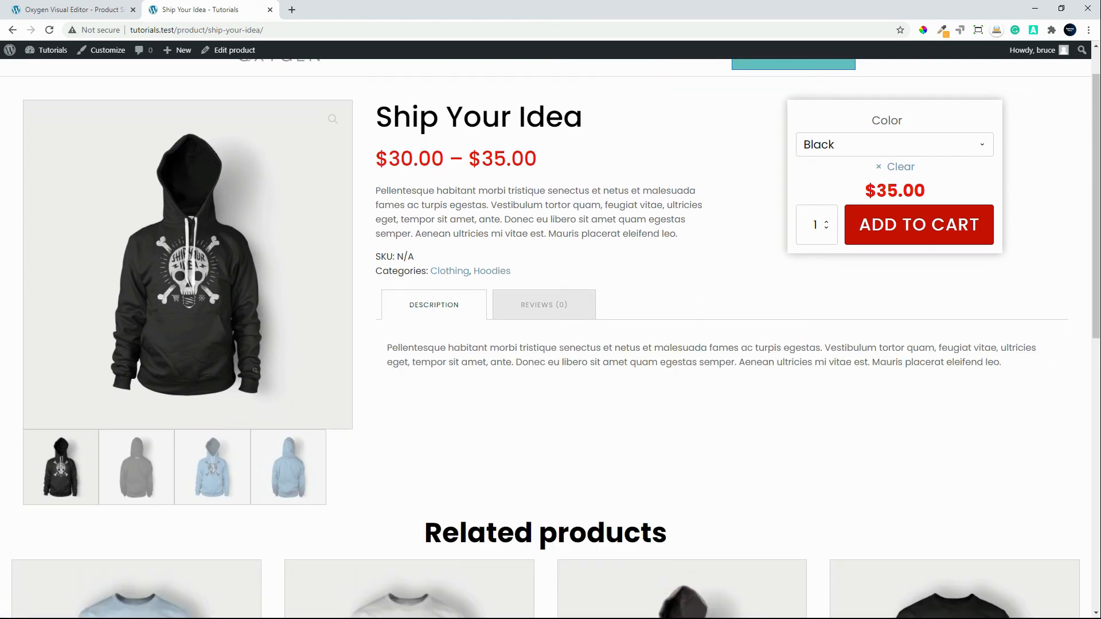
{"action": "left_click_drag", "start_coordinate": [1097, 195], "coordinate": [1081, 371]}
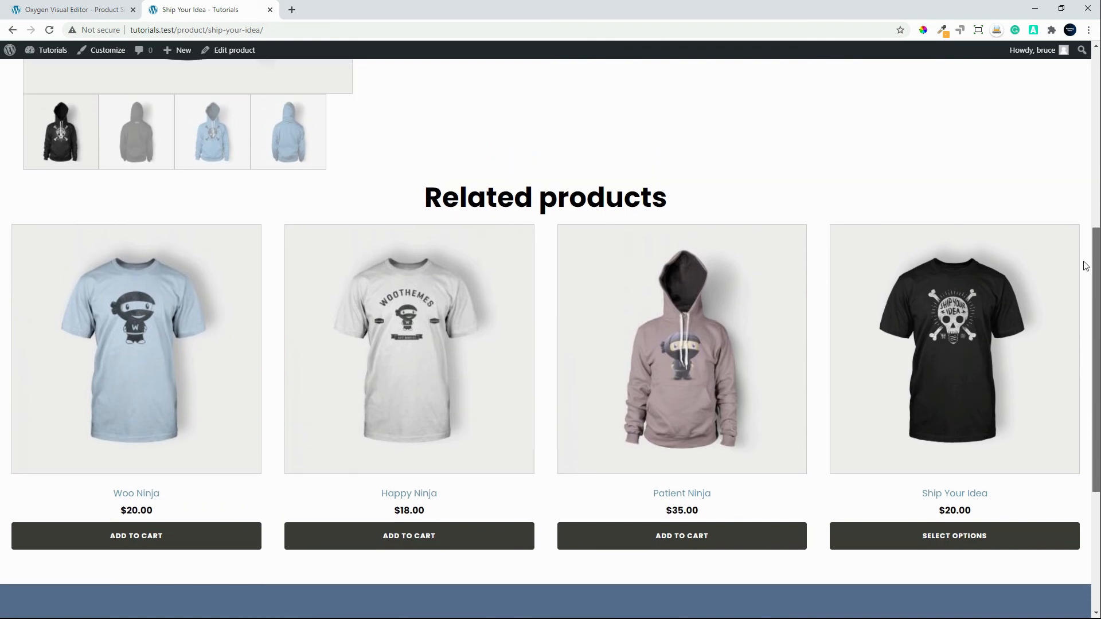
{"action": "left_click_drag", "start_coordinate": [1094, 258], "coordinate": [1093, 62]}
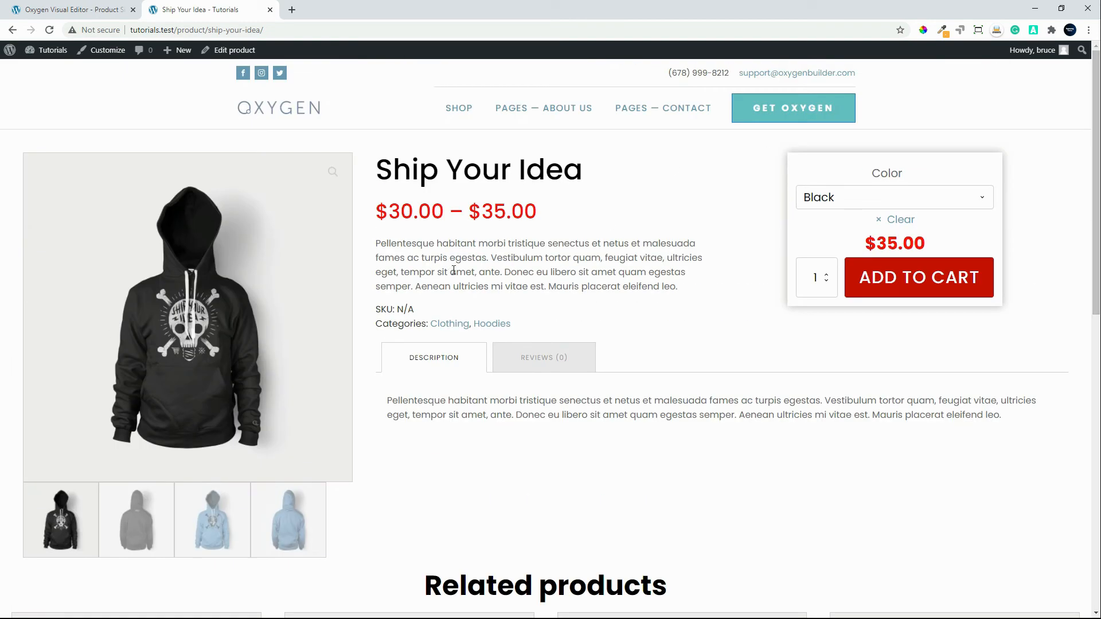
Return to the Oxygen editor and set the Related Products title's font weight to 500
{"action": "left_click", "coordinate": [87, 6]}
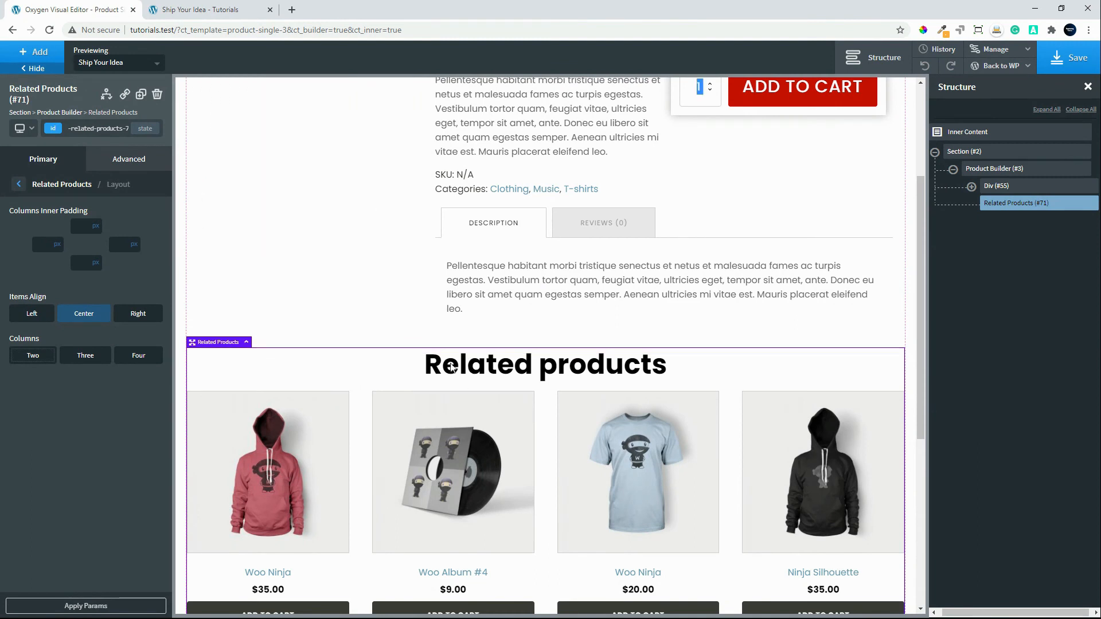
{"action": "left_click", "coordinate": [20, 185]}
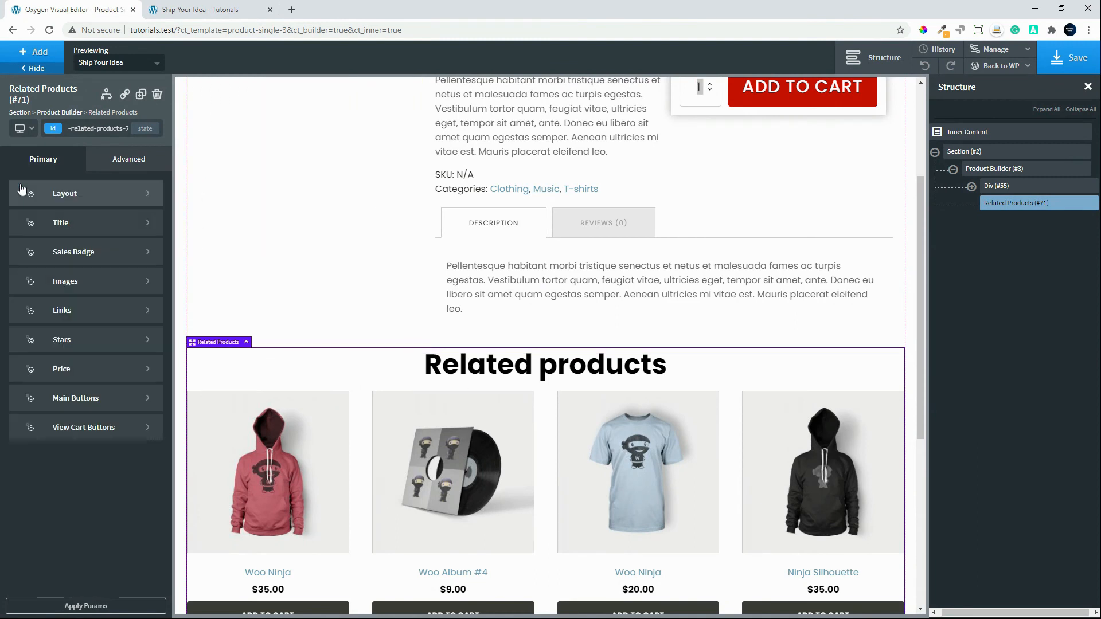
{"action": "left_click", "coordinate": [75, 227]}
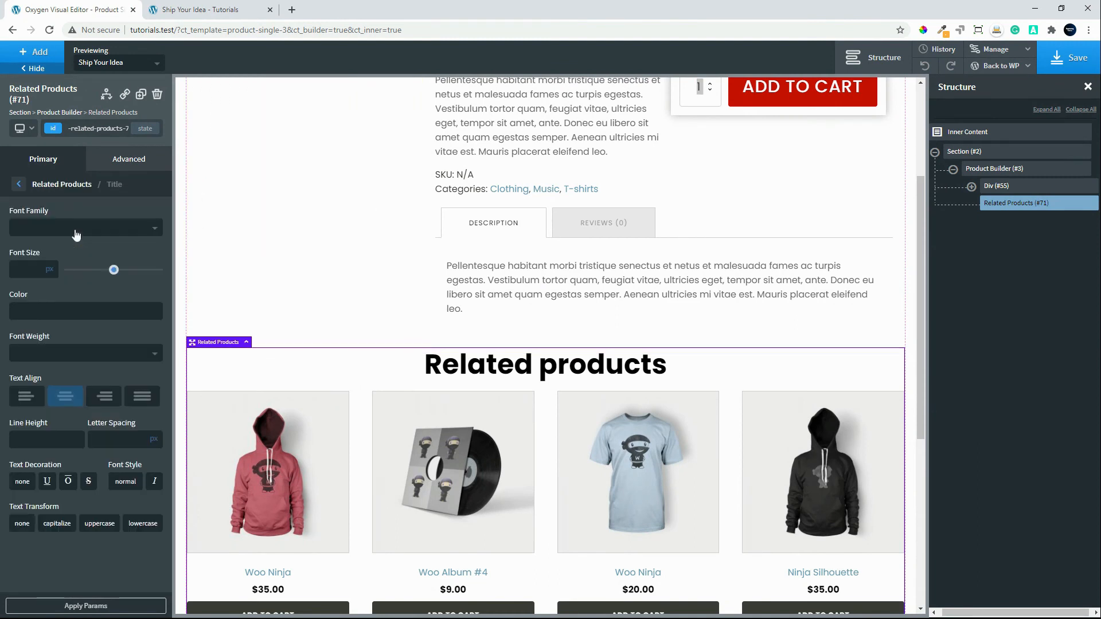
{"action": "left_click", "coordinate": [39, 356]}
{"action": "left_click", "coordinate": [29, 454]}
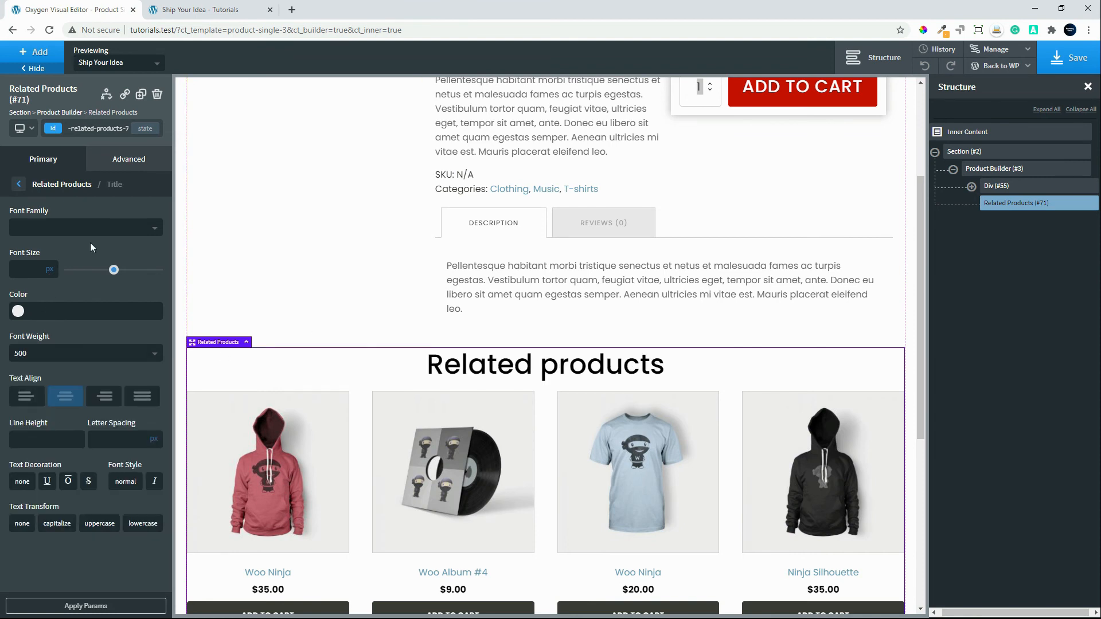
Set a 20 px bottom margin on the div that holds the product layout above the related products
{"action": "left_click", "coordinate": [995, 189]}
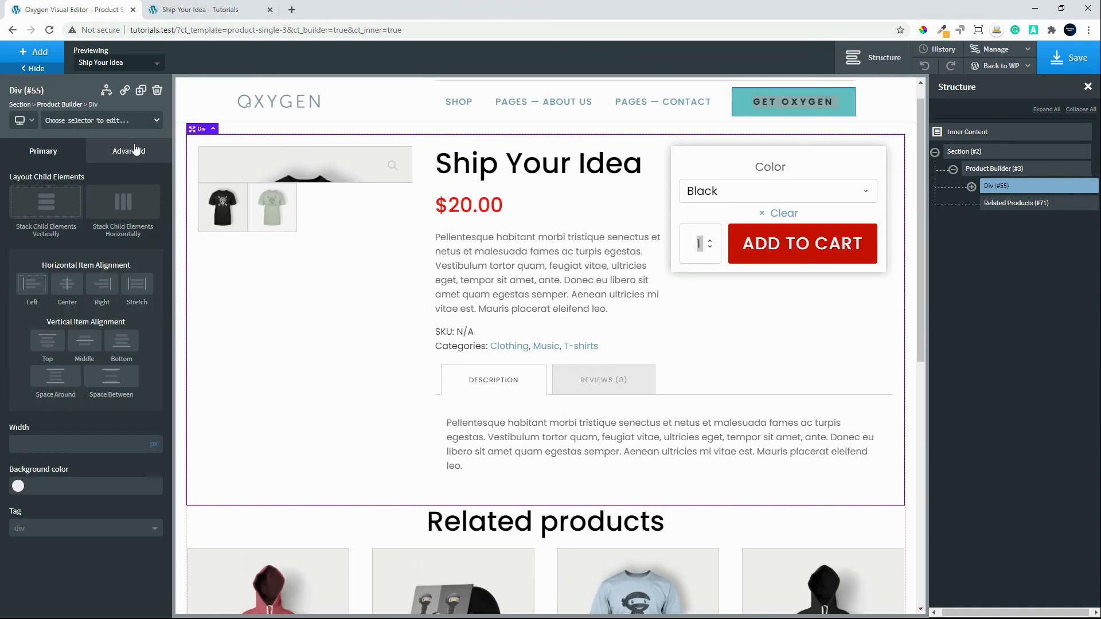
{"action": "left_click", "coordinate": [135, 150]}
{"action": "left_click", "coordinate": [94, 215]}
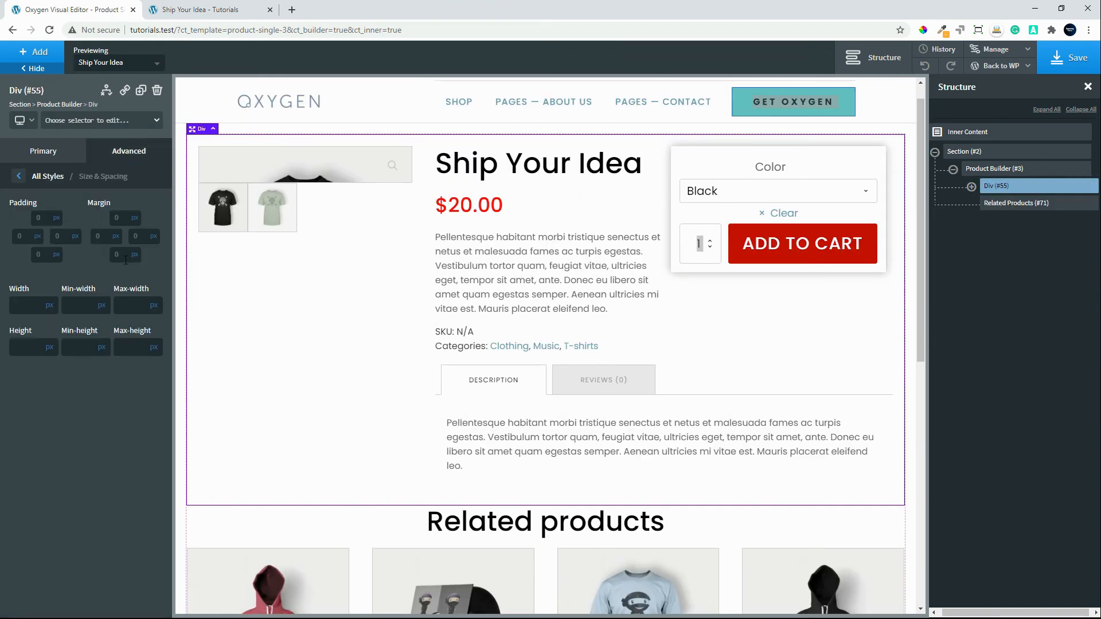
{"action": "left_click", "coordinate": [125, 257]}
{"action": "type", "text": "20"}
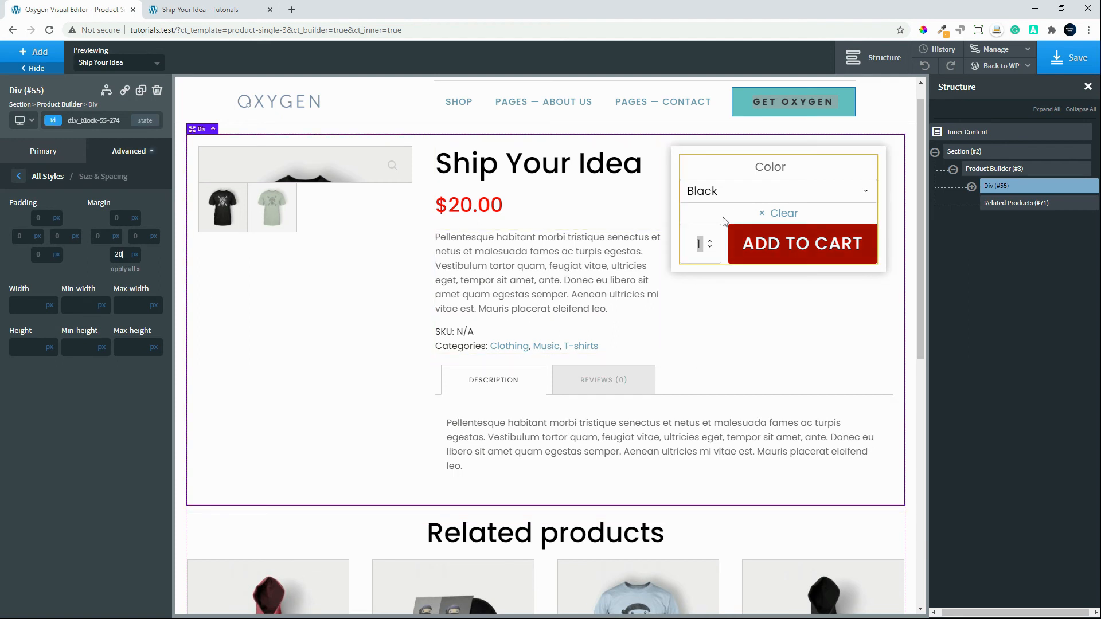
Open the border settings of the div surrounding the add-to-cart form
{"action": "left_click", "coordinate": [674, 156]}
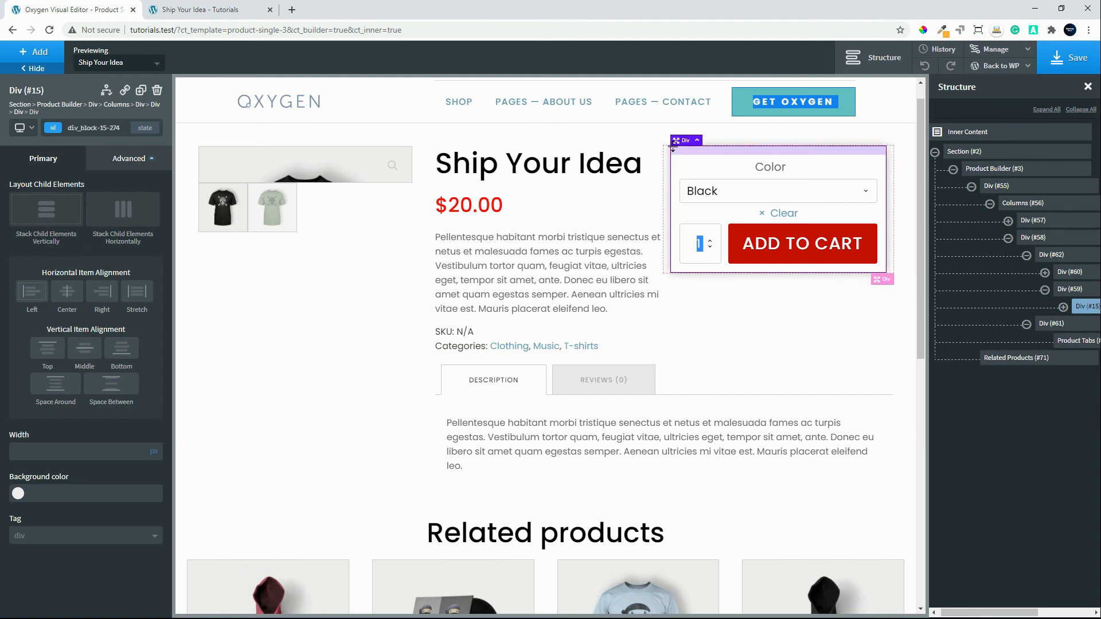
{"action": "left_click", "coordinate": [124, 159]}
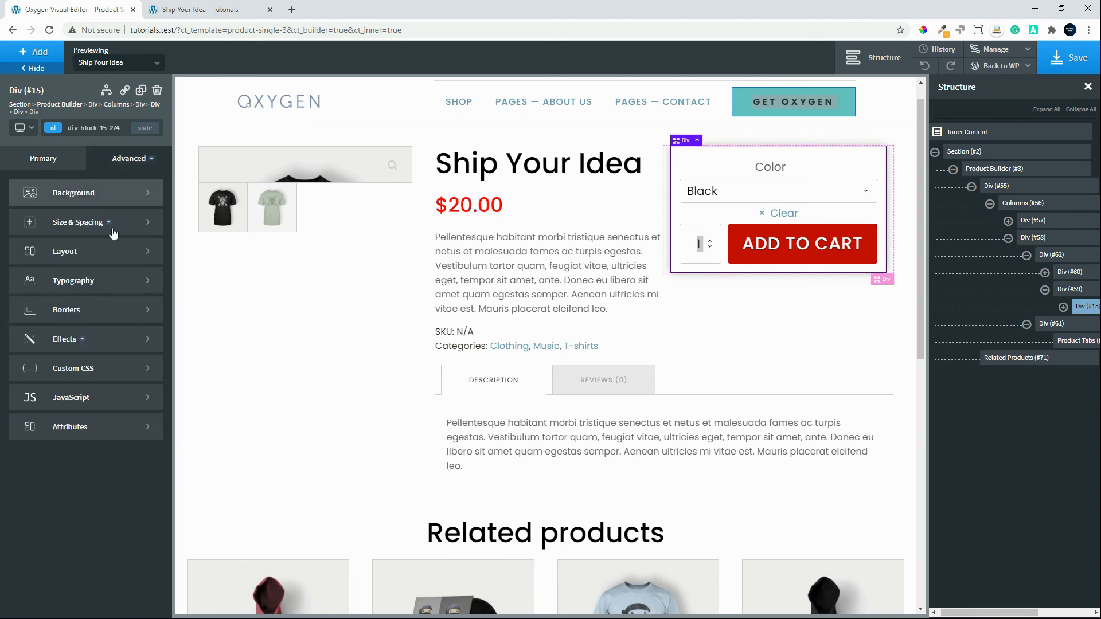
{"action": "left_click", "coordinate": [89, 312]}
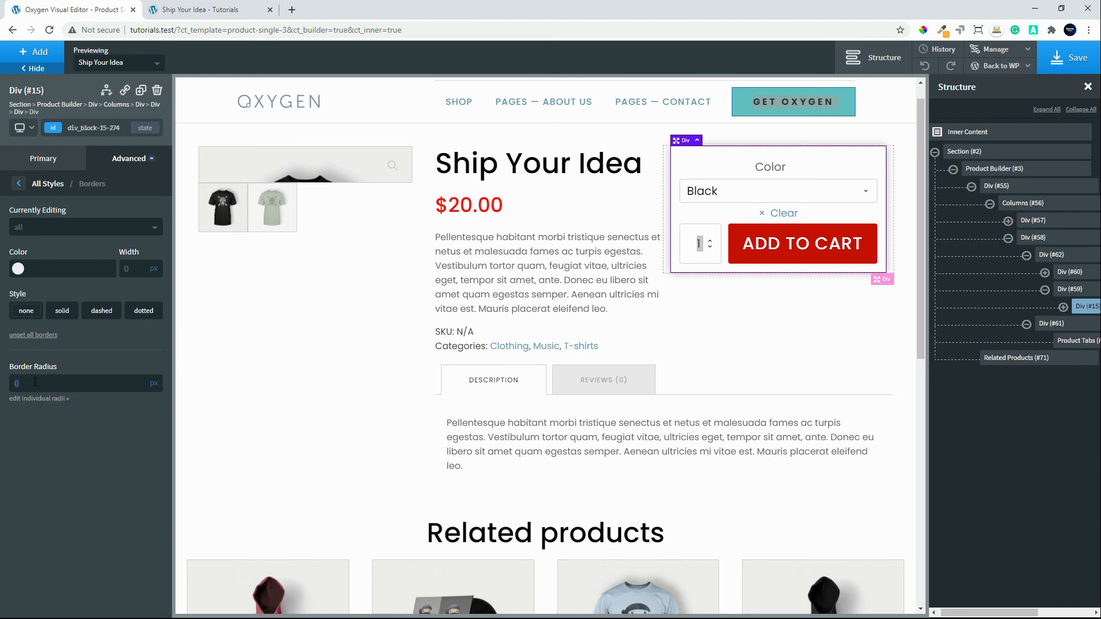
Set the Product Cart Button's price amount font weight to 500
{"action": "left_click", "coordinate": [735, 194]}
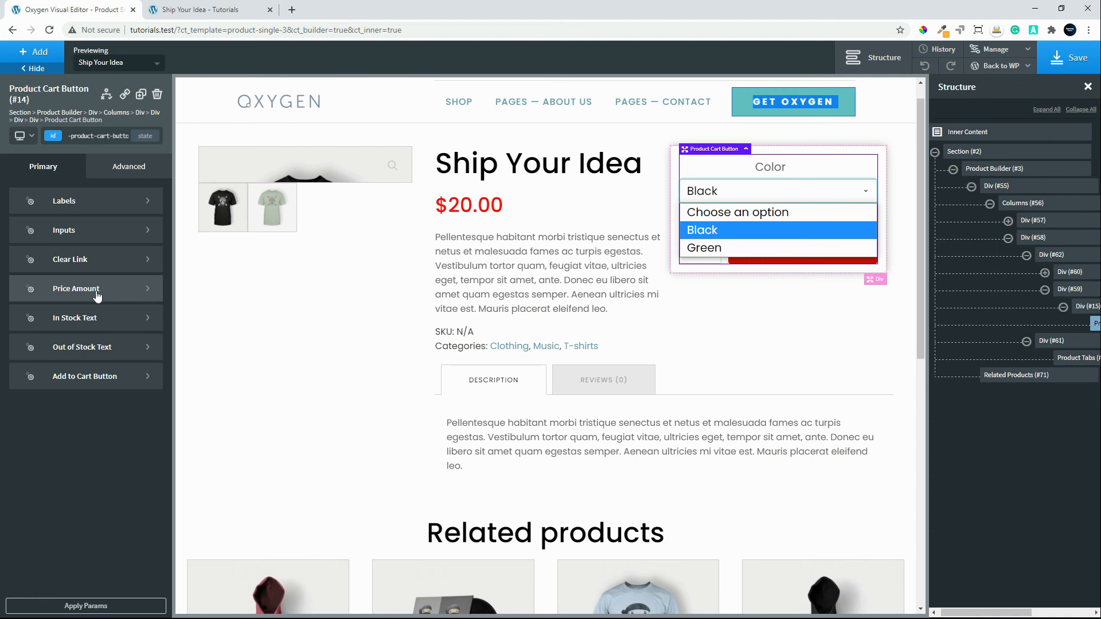
{"action": "left_click", "coordinate": [738, 230]}
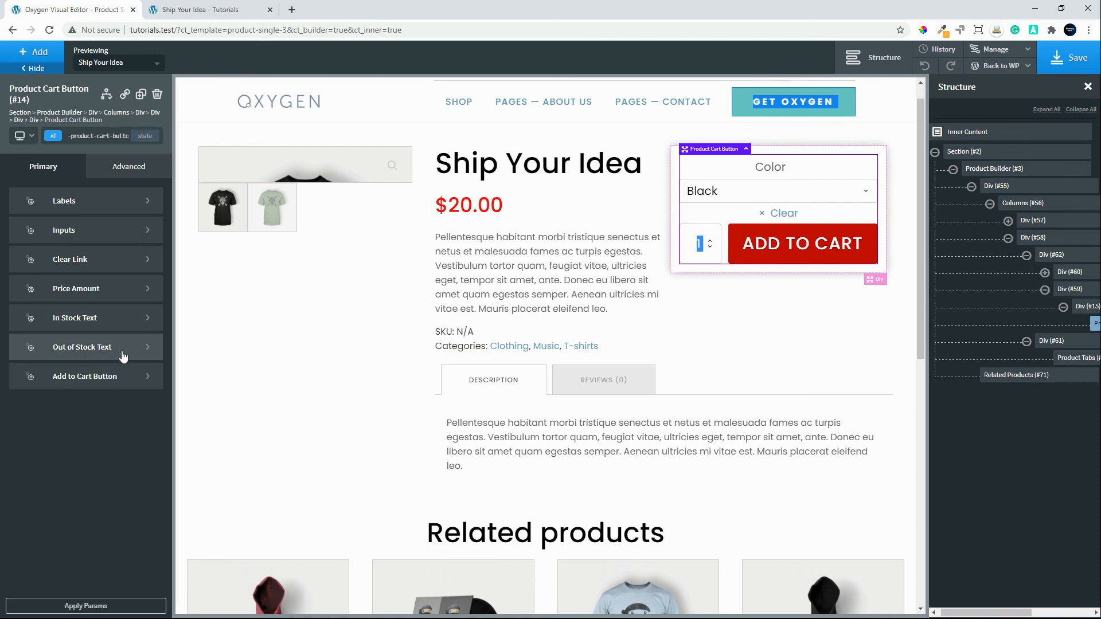
{"action": "left_click", "coordinate": [118, 377]}
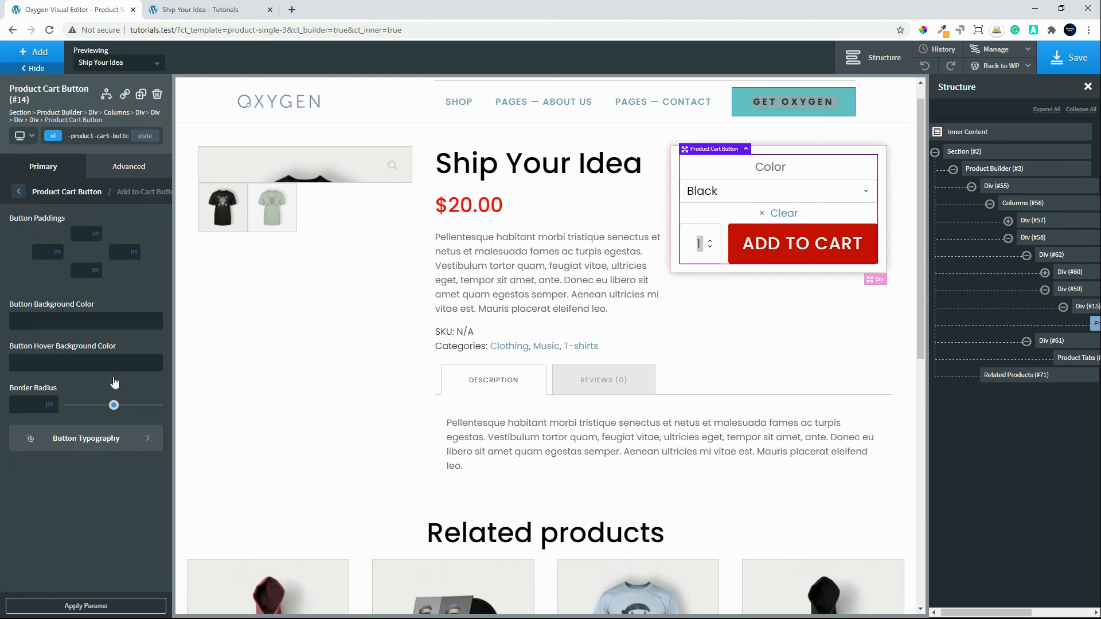
{"action": "left_click", "coordinate": [19, 193]}
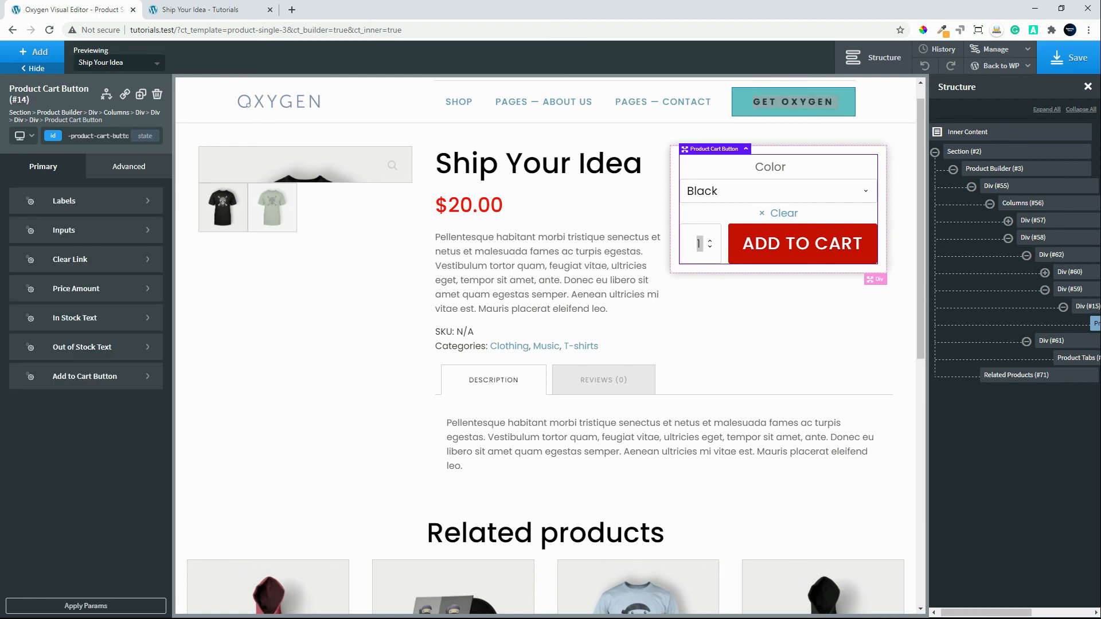
{"action": "left_click", "coordinate": [140, 290]}
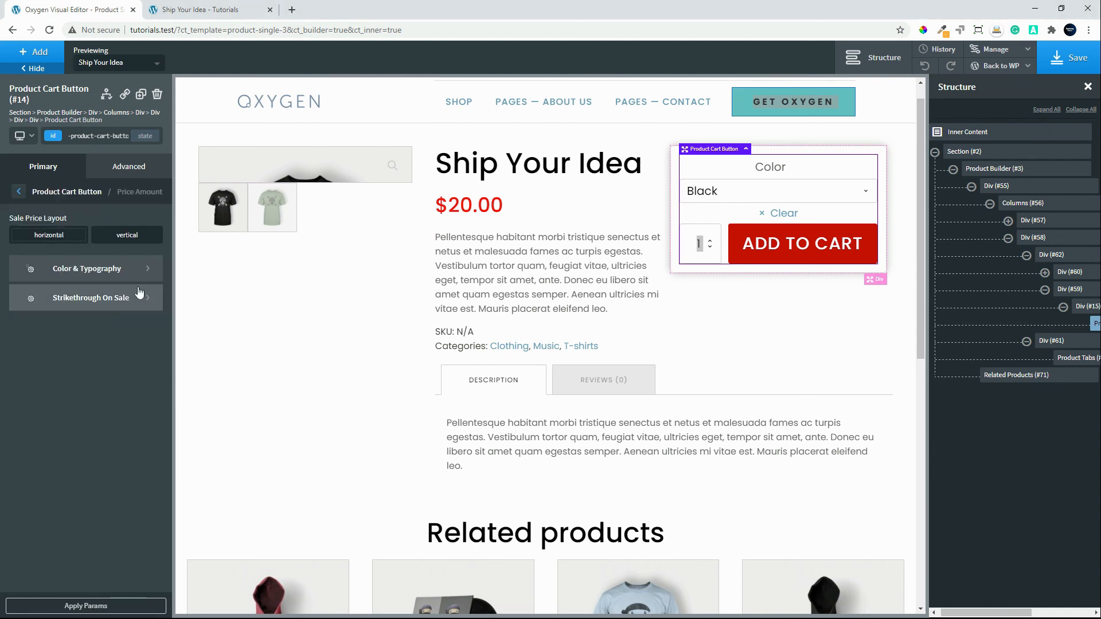
{"action": "left_click", "coordinate": [146, 279]}
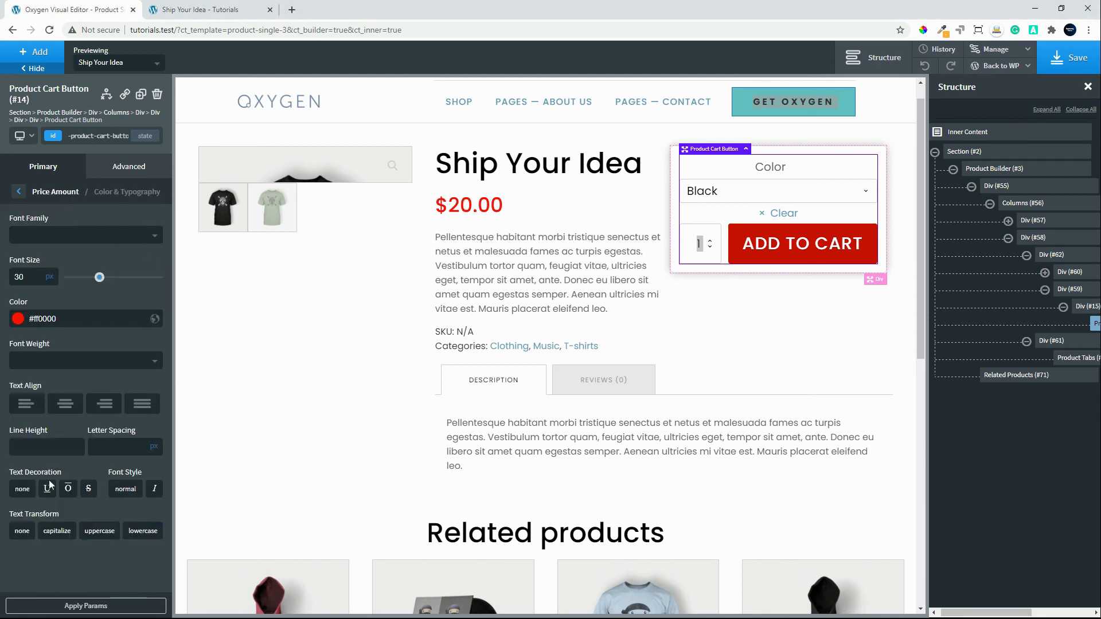
{"action": "left_click", "coordinate": [44, 366]}
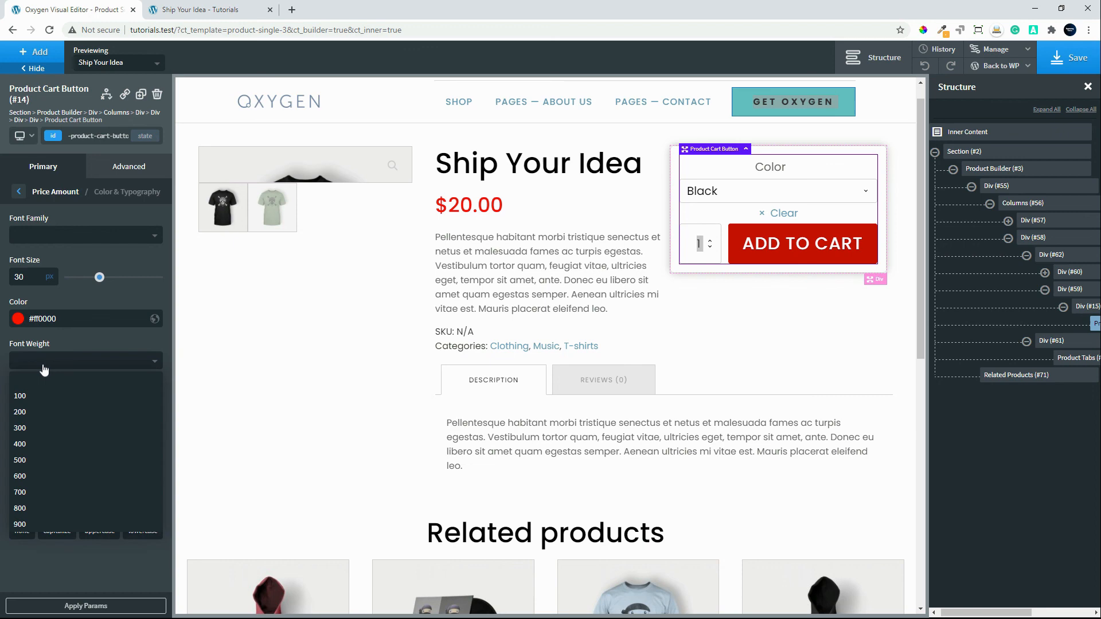
{"action": "left_click", "coordinate": [40, 468]}
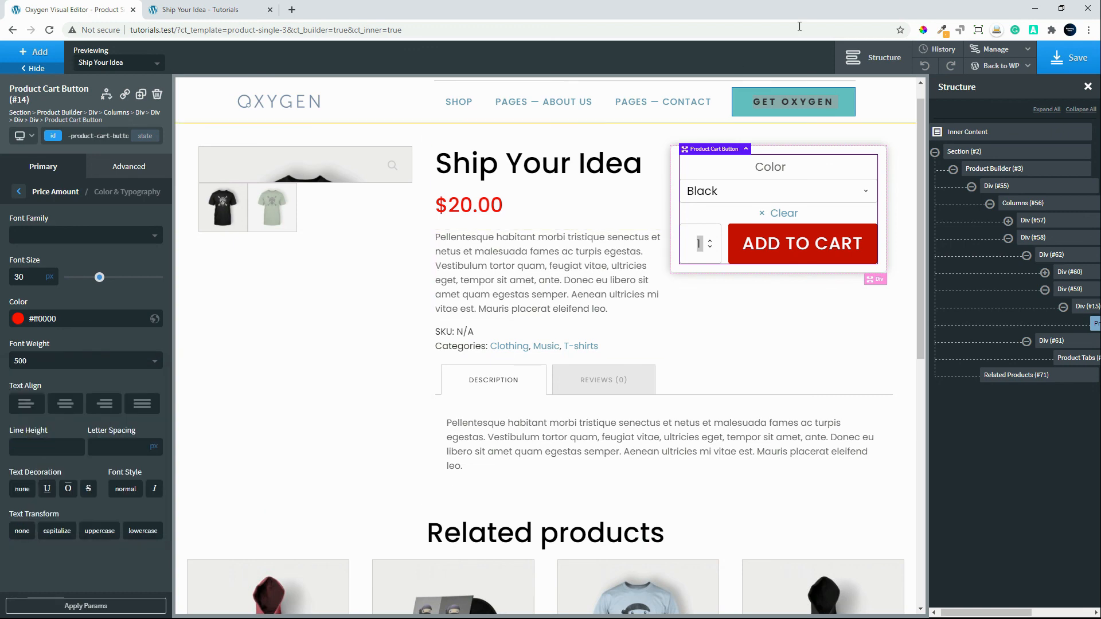
Save the template changes and refresh the live Ship Your Idea page
{"action": "left_click", "coordinate": [1067, 68]}
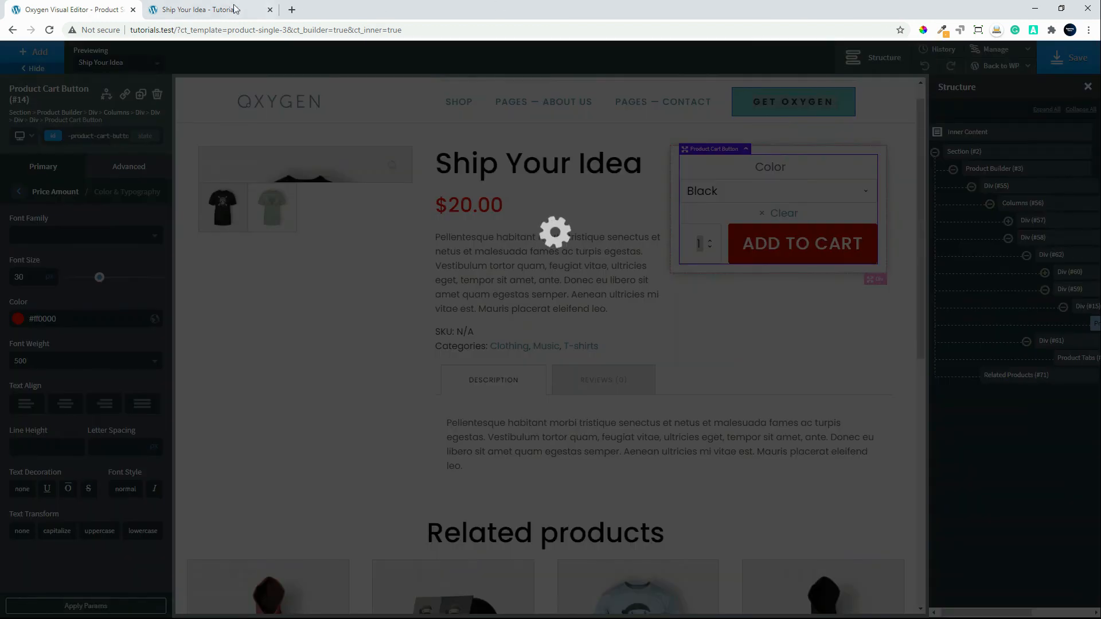
{"action": "left_click", "coordinate": [196, 11]}
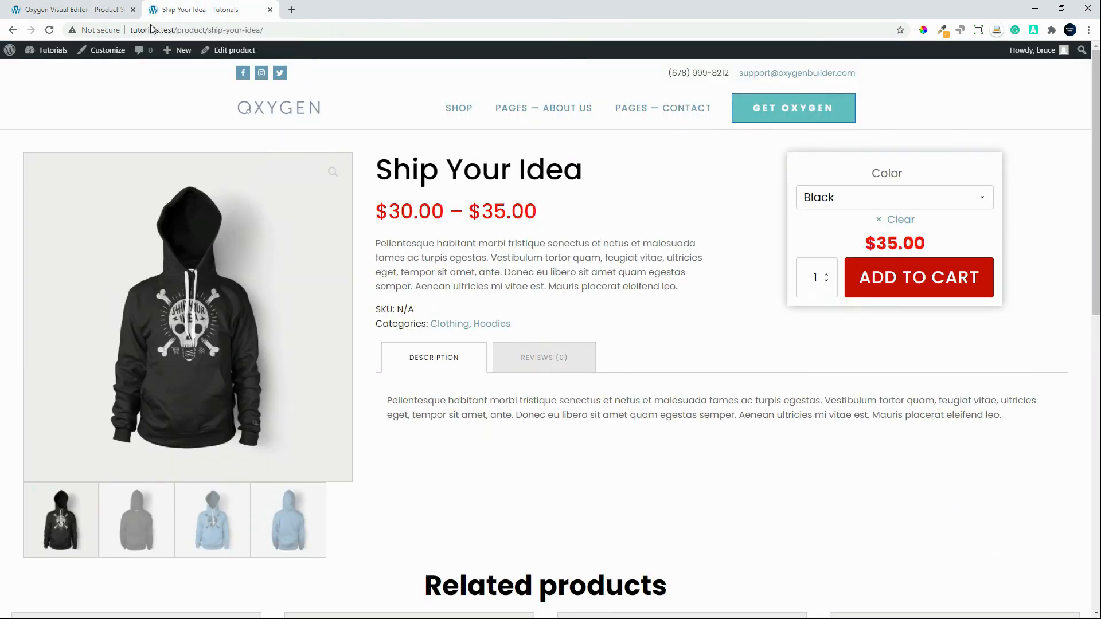
{"action": "left_click", "coordinate": [51, 30]}
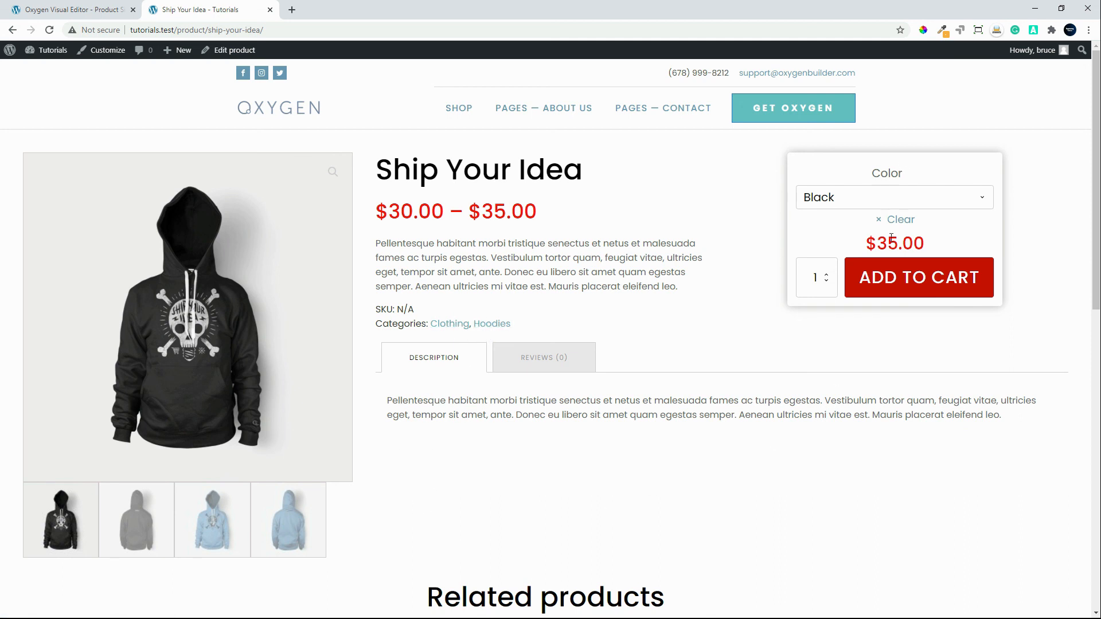
Select the Blue color variation on the live page and review the add-to-cart box, page layout and related products
{"action": "left_click", "coordinate": [915, 198]}
{"action": "left_click", "coordinate": [907, 253]}
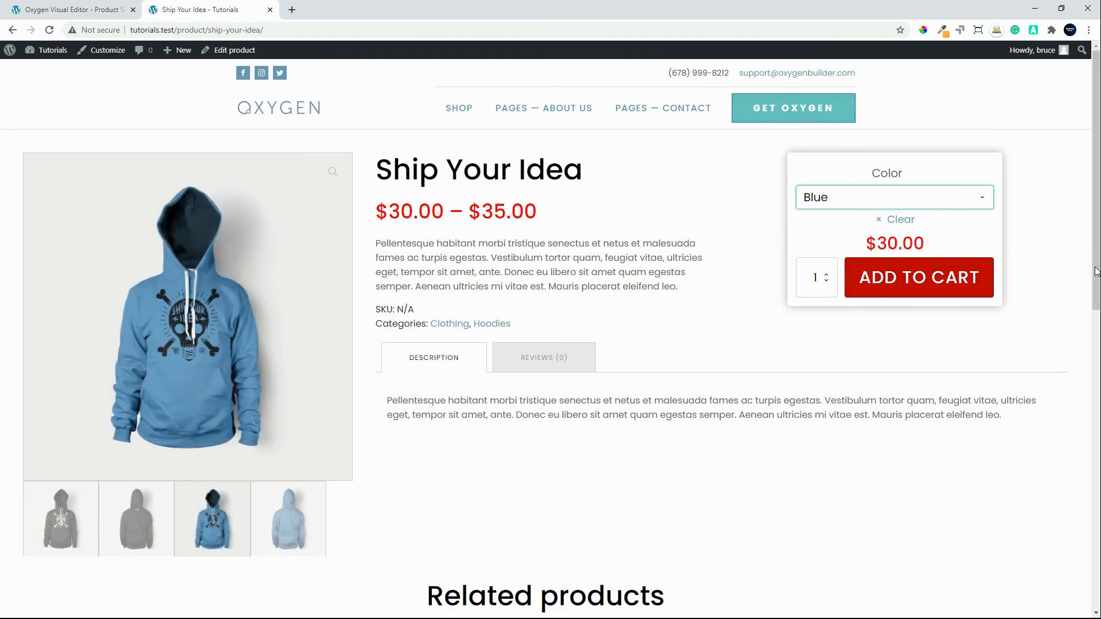
{"action": "left_click_drag", "start_coordinate": [1095, 267], "coordinate": [1095, 211]}
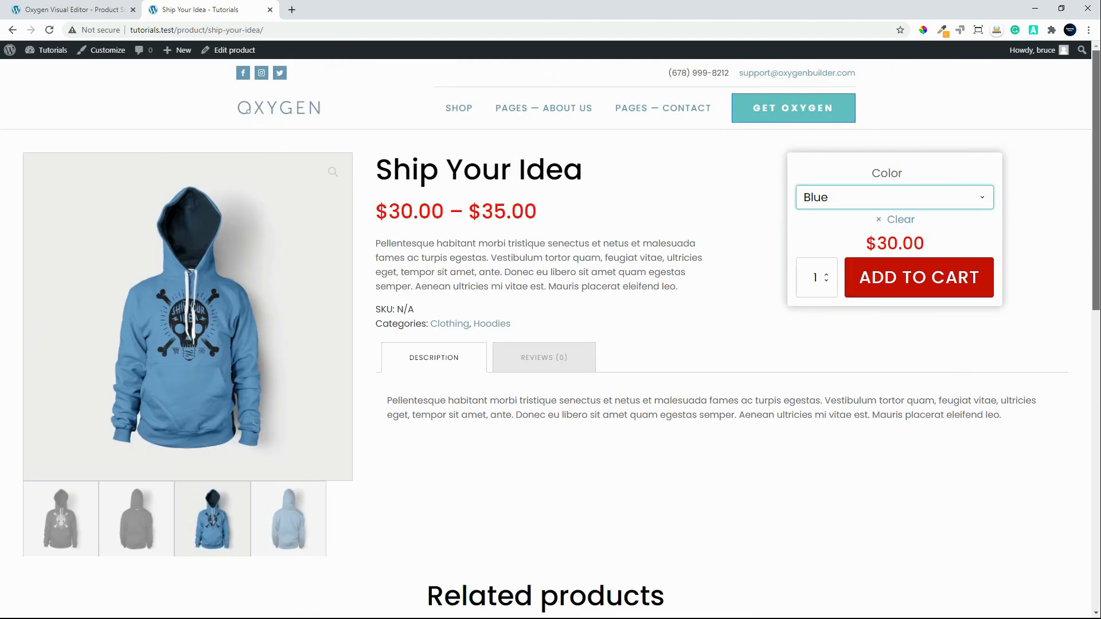
{"action": "scroll", "coordinate": [551, 338], "scroll_direction": "down", "scroll_amount": 3}
{"action": "scroll", "coordinate": [550, 338], "scroll_direction": "up", "scroll_amount": 3}
{"action": "scroll", "coordinate": [1086, 420], "scroll_direction": "down", "scroll_amount": 5}
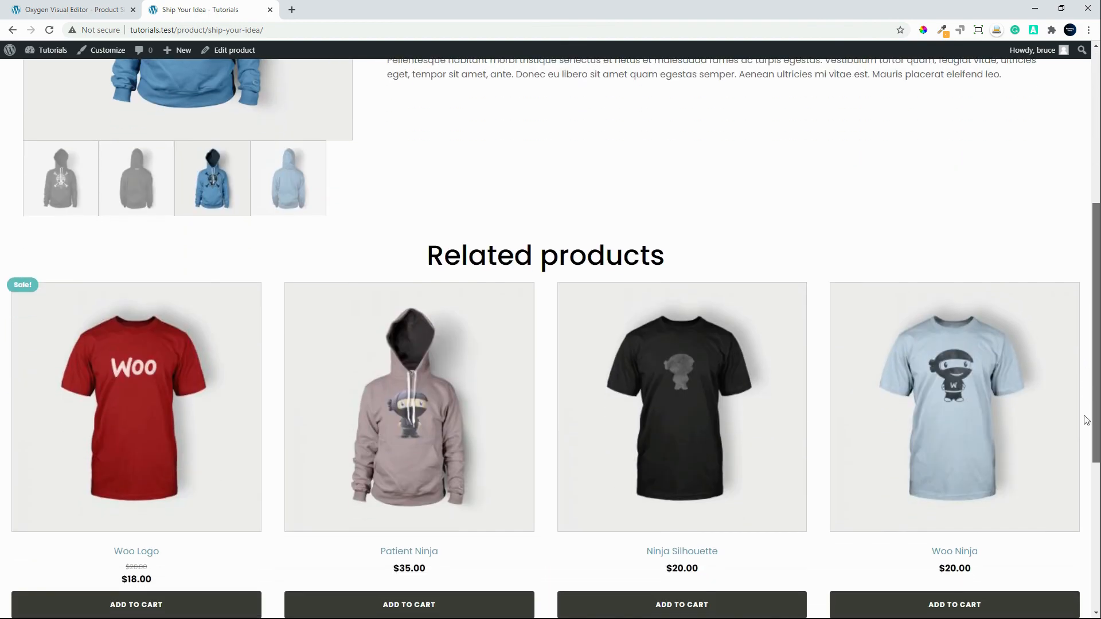
{"action": "scroll", "coordinate": [1085, 420], "scroll_direction": "down", "scroll_amount": 2}
{"action": "scroll", "coordinate": [1086, 401], "scroll_direction": "up", "scroll_amount": 8}
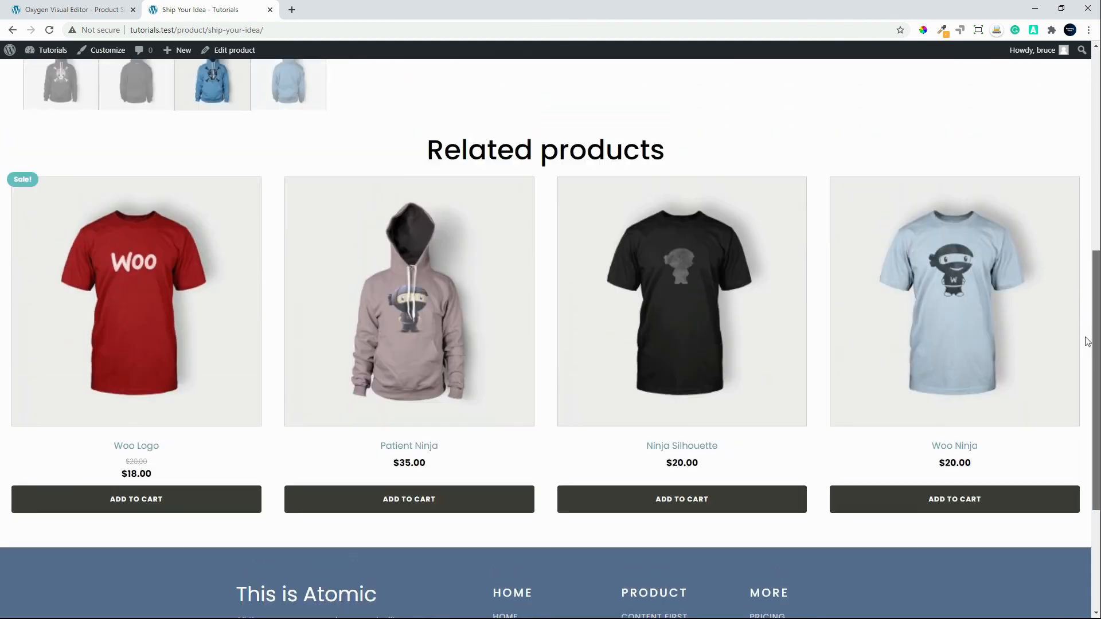